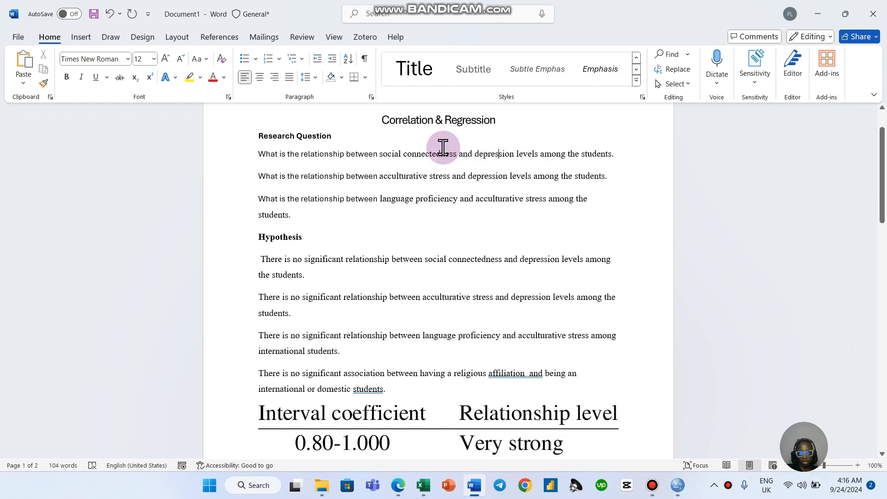
- Examine the variables in the first two research questions: social connectedness, acculturative stress and depression levels
{"action": "left_click_drag", "start_coordinate": [381, 153], "coordinate": [443, 160]}
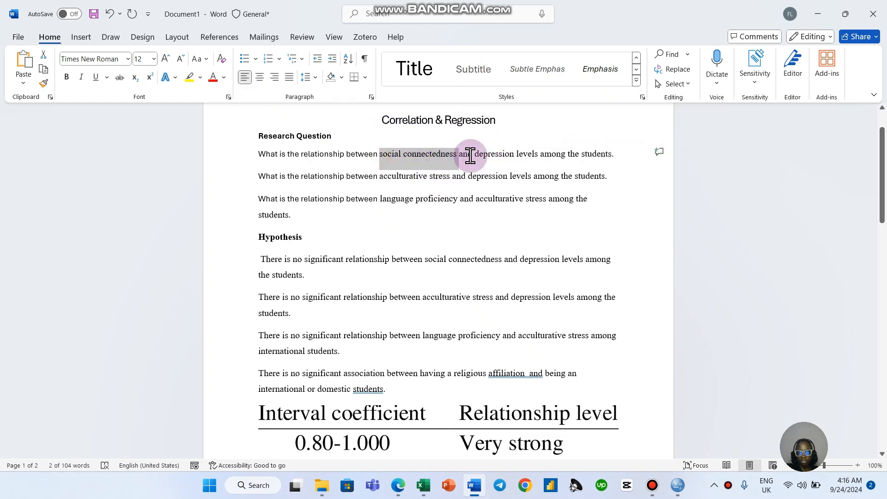
{"action": "left_click_drag", "start_coordinate": [475, 154], "coordinate": [532, 155]}
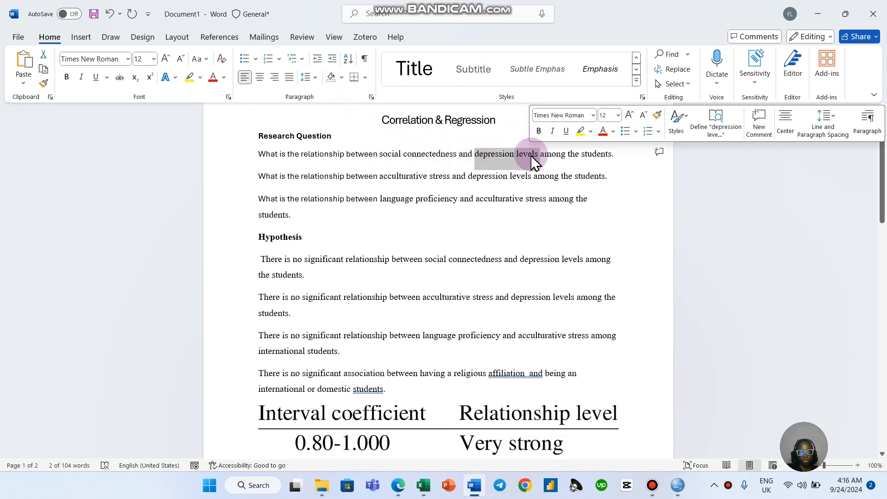
{"action": "left_click", "coordinate": [363, 201]}
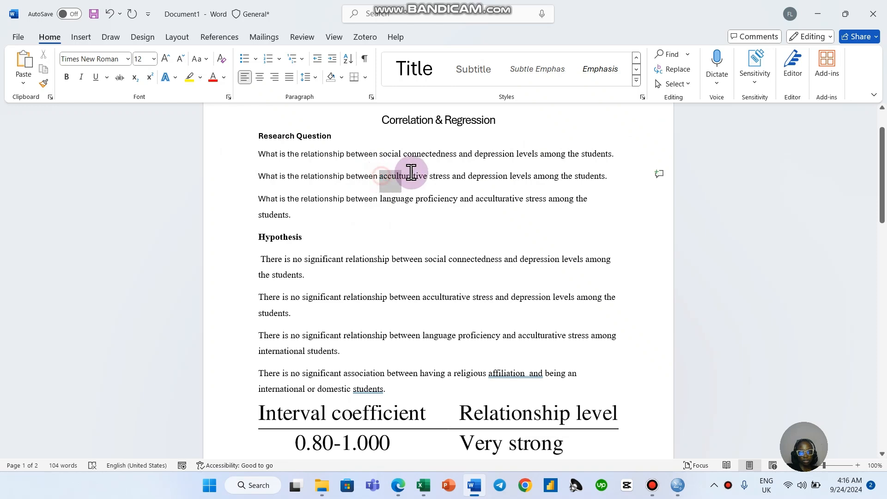
{"action": "left_click_drag", "start_coordinate": [444, 180], "coordinate": [442, 180]}
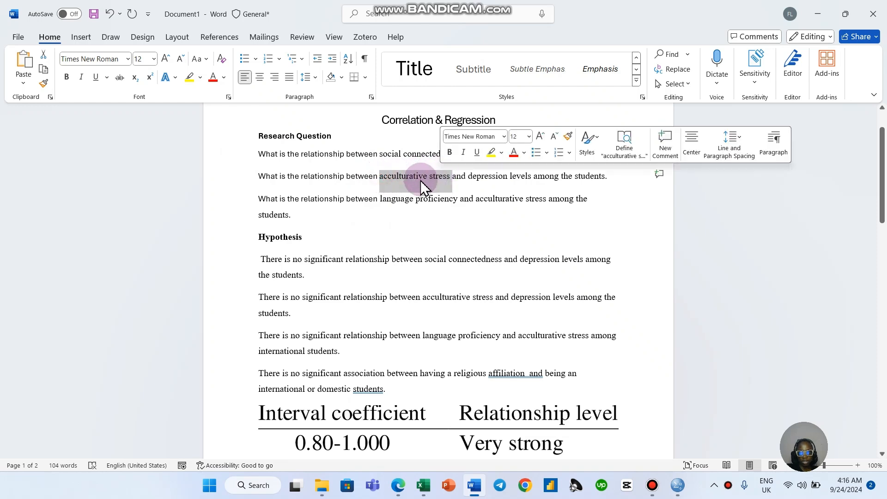
{"action": "left_click", "coordinate": [410, 178]}
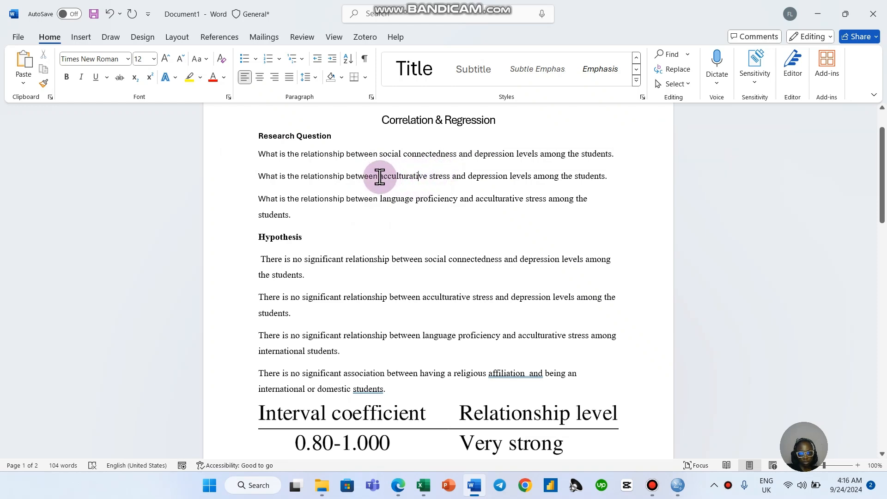
{"action": "left_click_drag", "start_coordinate": [441, 173], "coordinate": [447, 178]}
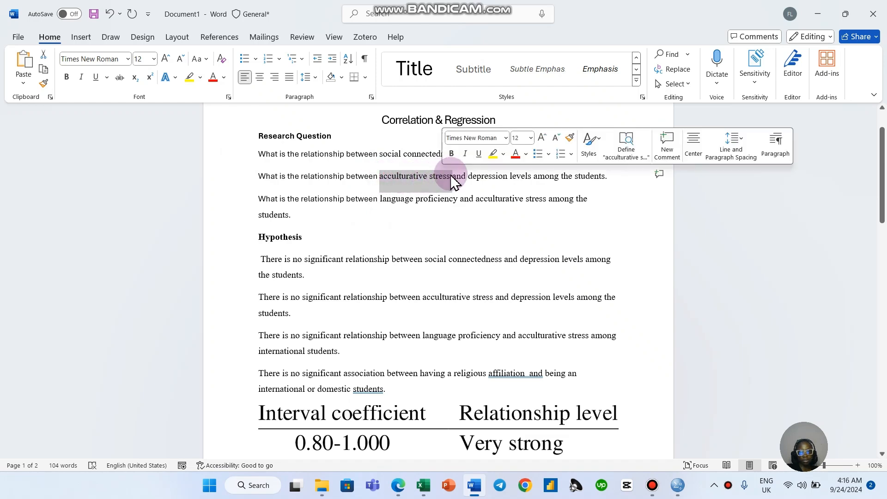
{"action": "left_click", "coordinate": [416, 184]}
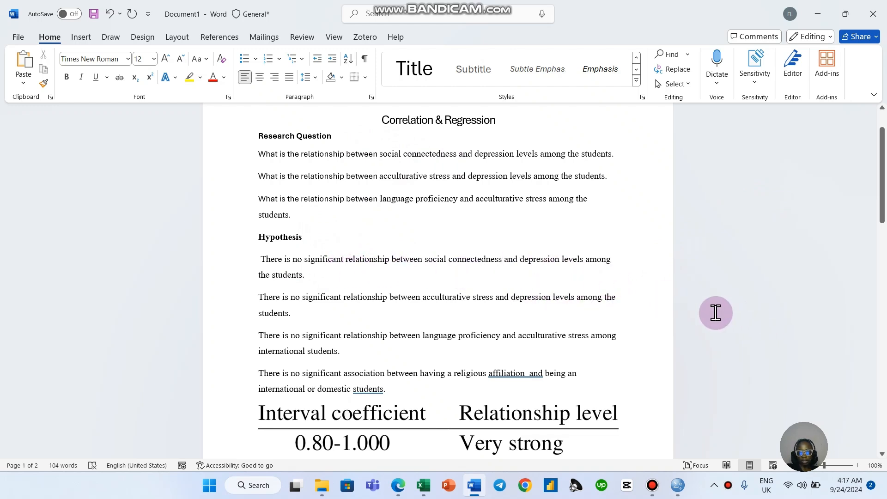
- Examine the last hypothesis, on the association between religious affiliation and being an international or domestic student
{"action": "left_click_drag", "start_coordinate": [257, 372], "coordinate": [408, 385]}
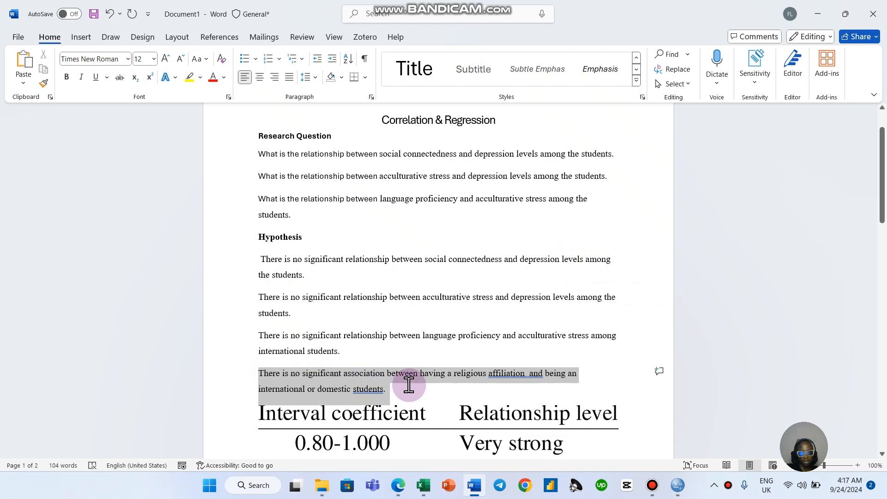
{"action": "left_click", "coordinate": [304, 376]}
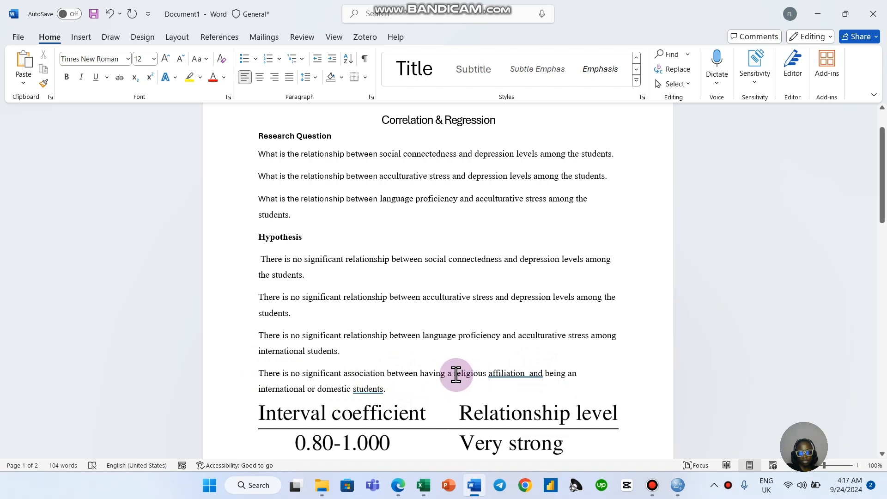
{"action": "left_click_drag", "start_coordinate": [456, 374], "coordinate": [526, 373]}
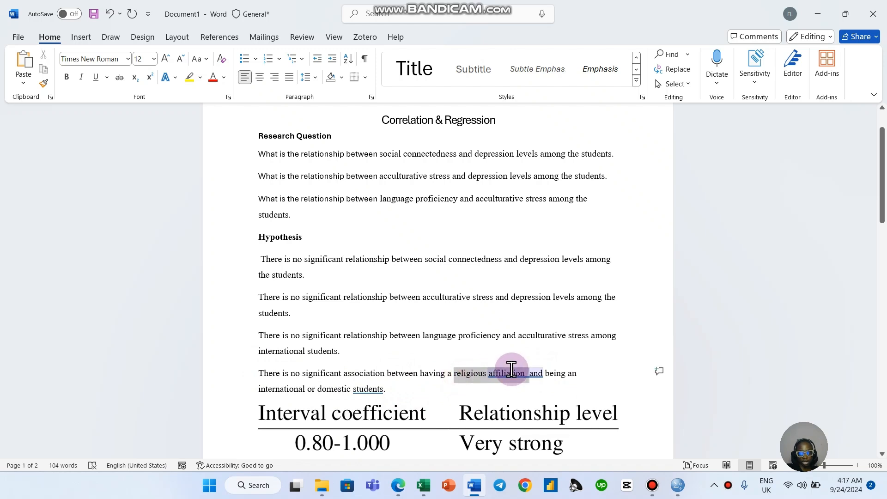
{"action": "left_click", "coordinate": [456, 412]}
{"action": "left_click_drag", "start_coordinate": [257, 389], "coordinate": [374, 387]}
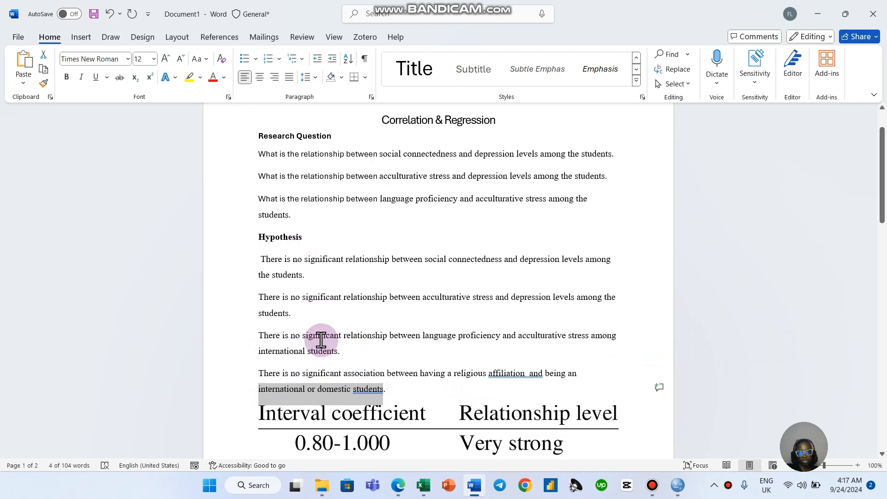
{"action": "left_click", "coordinate": [460, 375]}
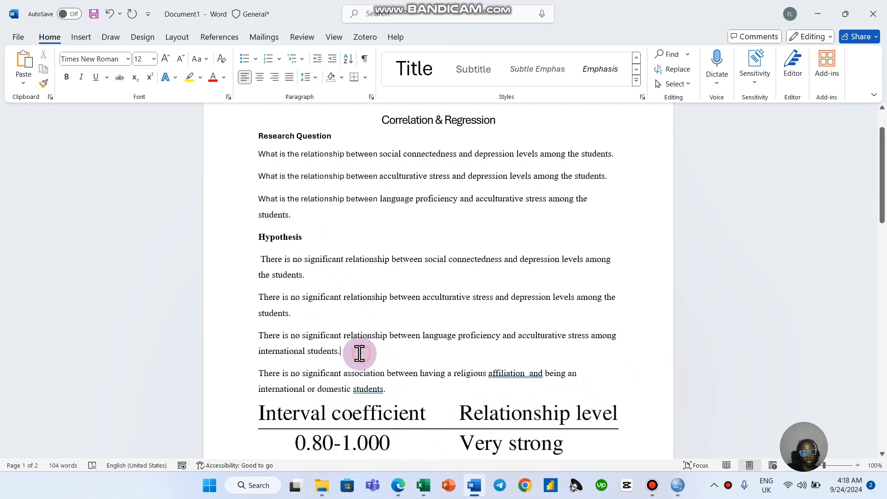
- Compare the research questions and the relationship hypotheses with the final association hypothesis
{"action": "left_click_drag", "start_coordinate": [359, 353], "coordinate": [244, 162]}
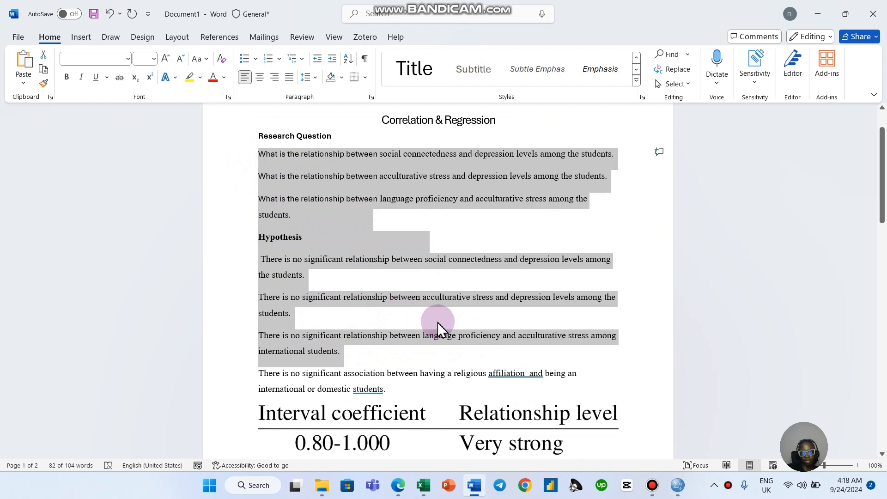
{"action": "left_click", "coordinate": [412, 346]}
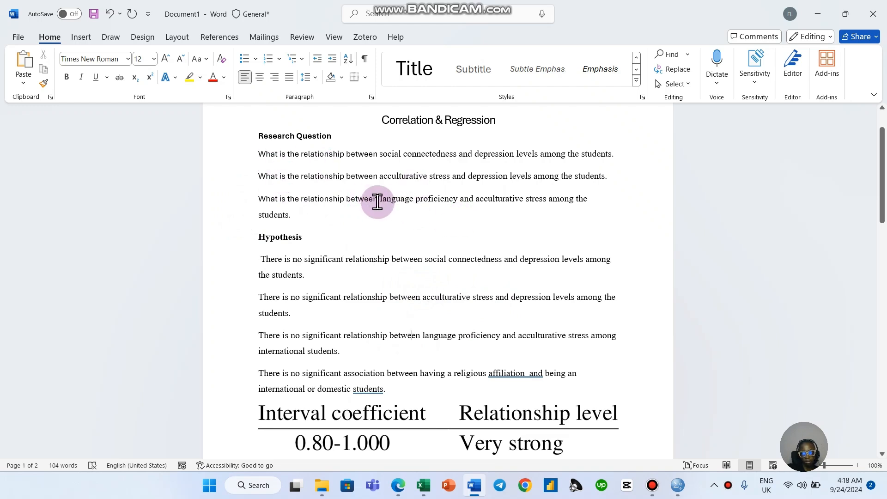
{"action": "left_click", "coordinate": [406, 389]}
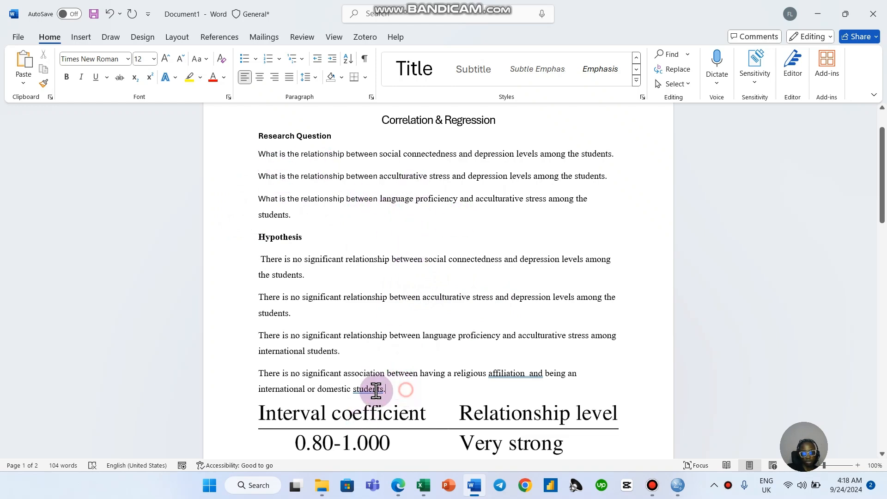
{"action": "left_click_drag", "start_coordinate": [376, 389], "coordinate": [251, 375]}
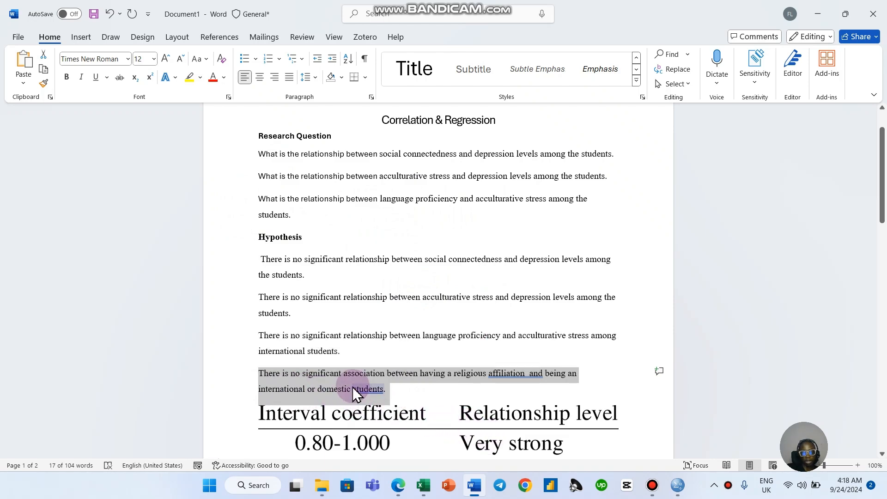
- Switch to the Statistical Test Frame Work PDF in Edge and review the normality and interval or ratio scale assumptions for Pearson correlation
{"action": "key", "text": "alt+Tab"}
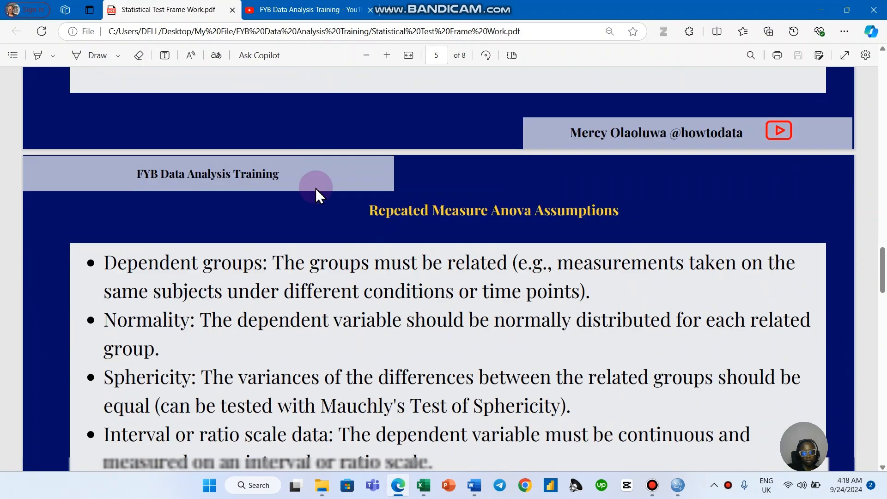
{"action": "scroll", "coordinate": [315, 187], "scroll_direction": "down", "scroll_amount": 8}
{"action": "scroll", "coordinate": [315, 190], "scroll_direction": "down", "scroll_amount": 5}
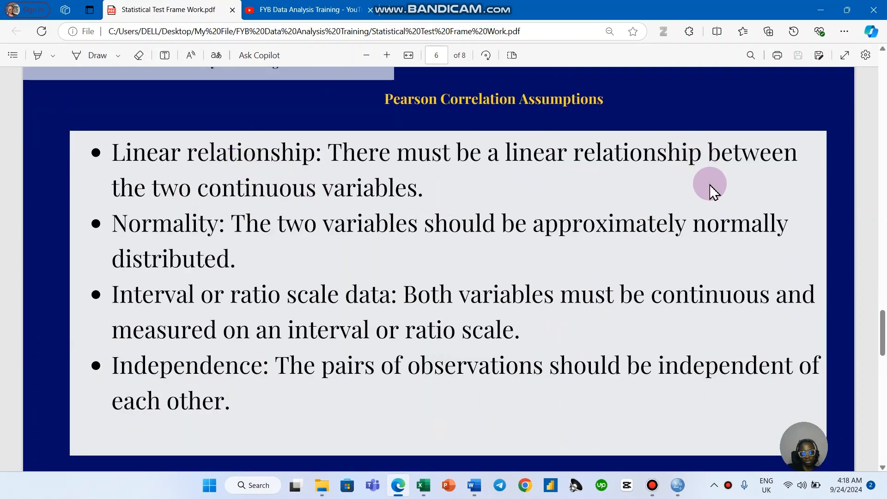
{"action": "left_click_drag", "start_coordinate": [112, 223], "coordinate": [245, 240]}
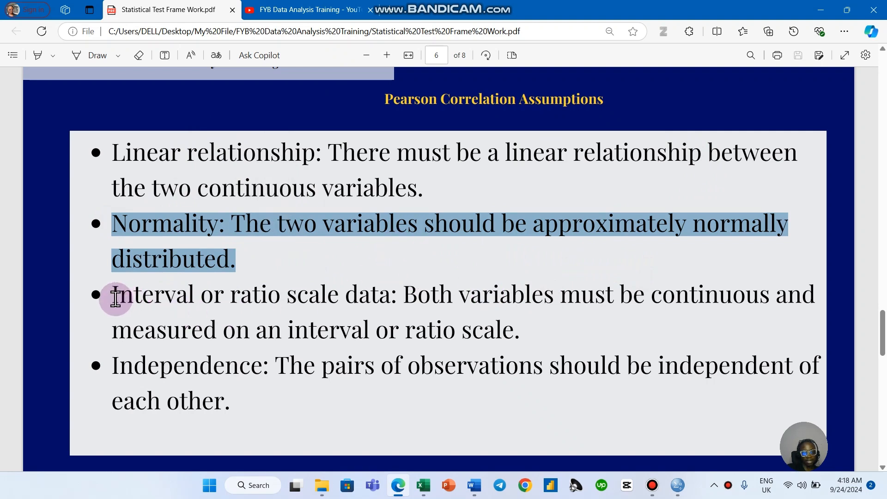
{"action": "left_click", "coordinate": [110, 294]}
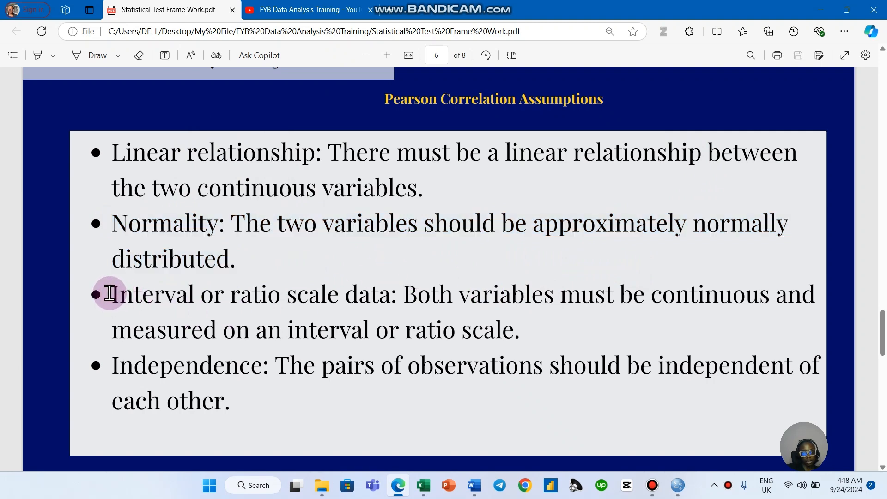
{"action": "left_click_drag", "start_coordinate": [111, 293], "coordinate": [535, 340]}
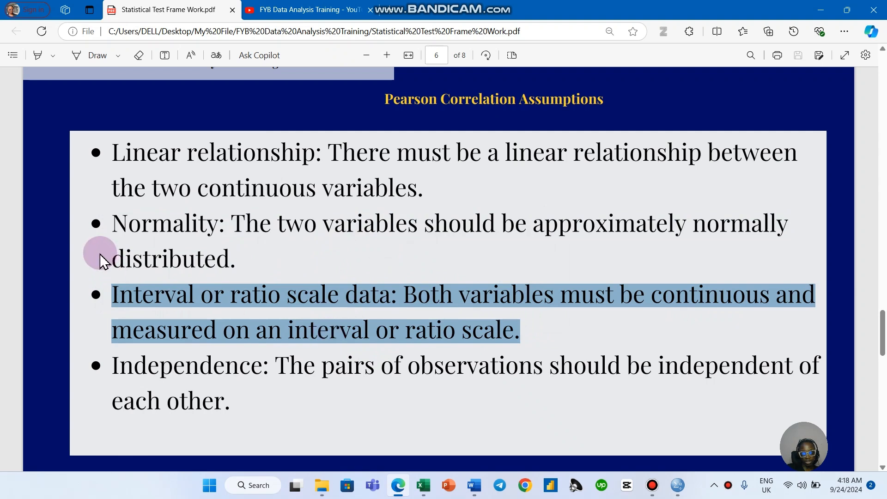
{"action": "left_click_drag", "start_coordinate": [119, 222], "coordinate": [248, 254]}
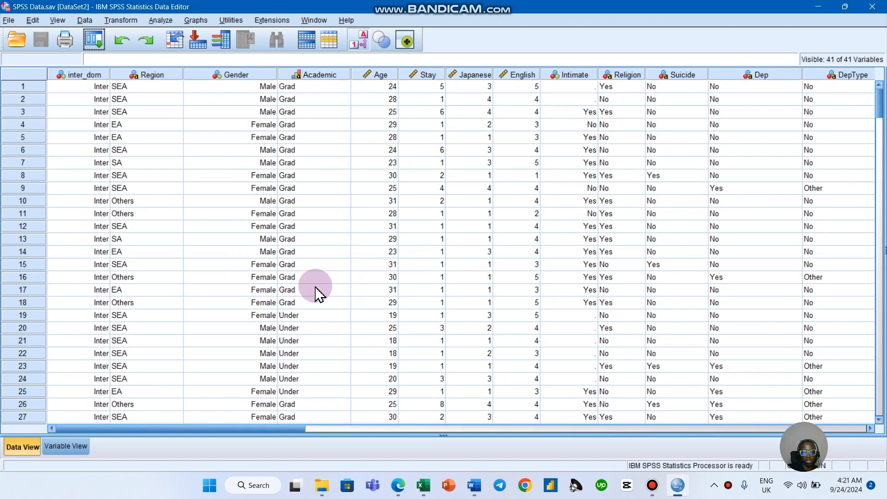
- Switch to the Word document and reread the first research question on social connectedness and depression levels
{"action": "left_click", "coordinate": [474, 485]}
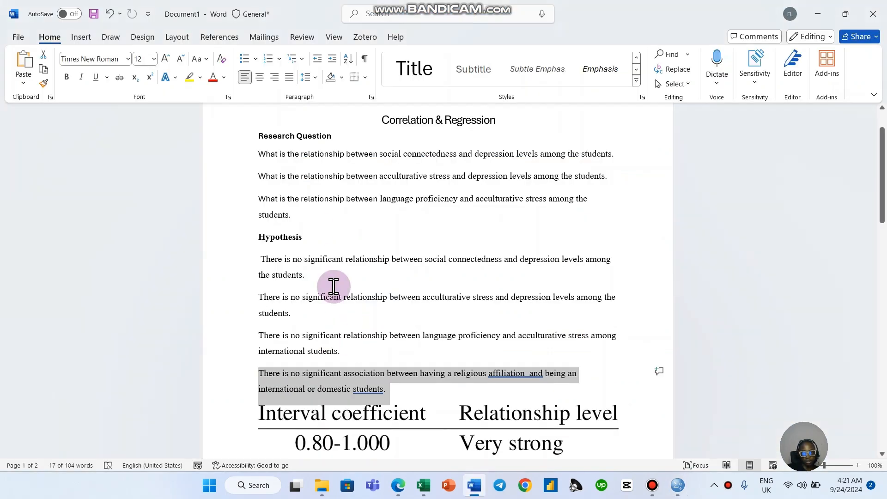
{"action": "left_click", "coordinate": [303, 176]}
{"action": "left_click_drag", "start_coordinate": [258, 153], "coordinate": [617, 153]}
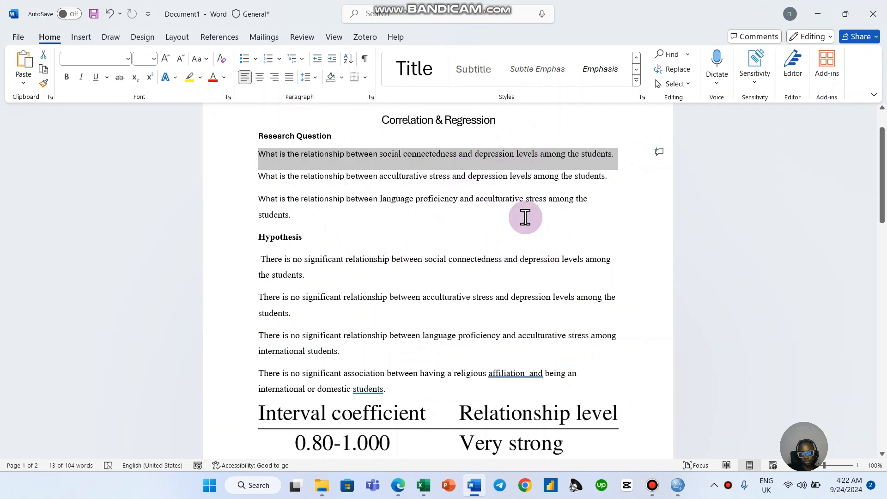
{"action": "left_click", "coordinate": [393, 161]}
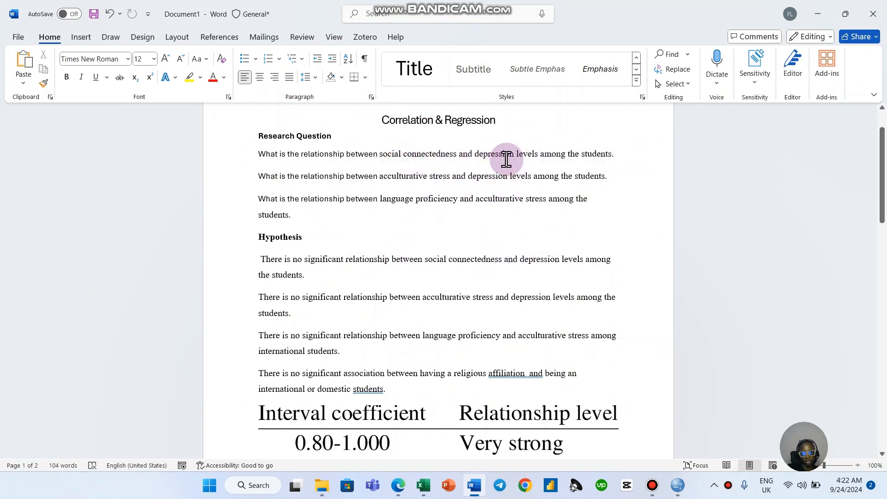
- Switch to the SPSS data set and start defining a simple scatterplot from the legacy Scatter/Dot charts
{"action": "left_click", "coordinate": [677, 485]}
{"action": "left_click", "coordinate": [194, 20]}
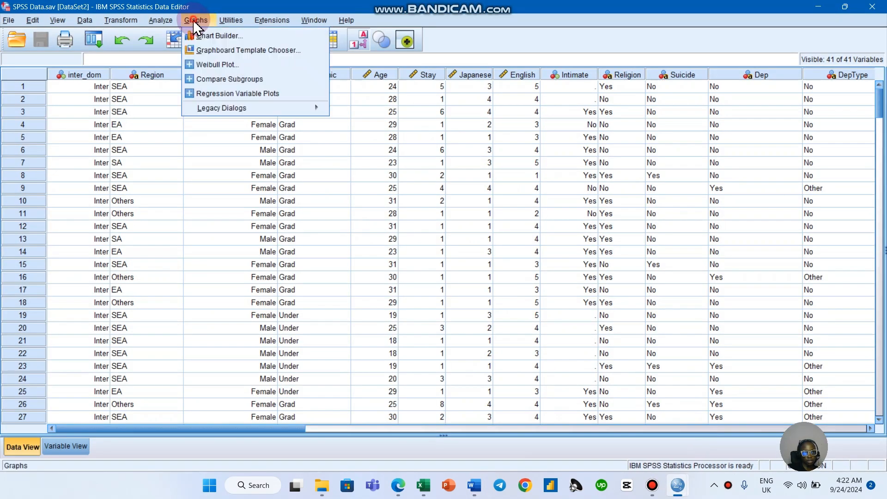
{"action": "left_click", "coordinate": [237, 108]}
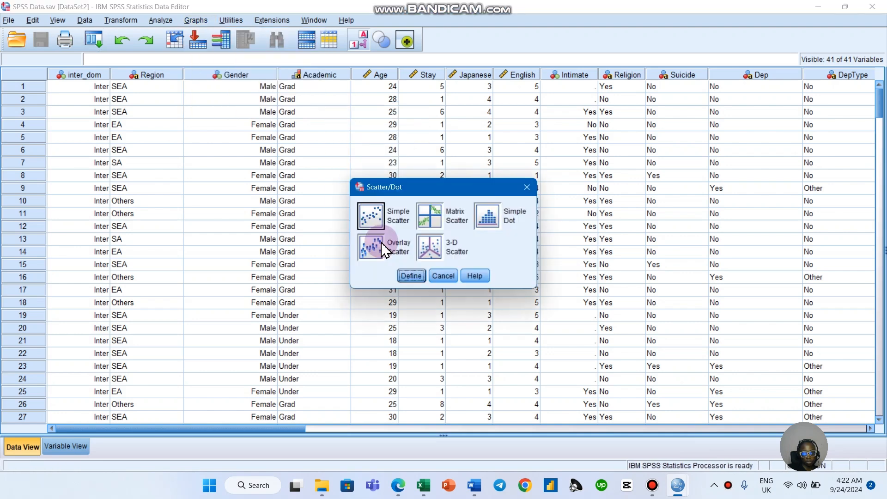
{"action": "left_click", "coordinate": [366, 224]}
{"action": "left_click", "coordinate": [410, 276]}
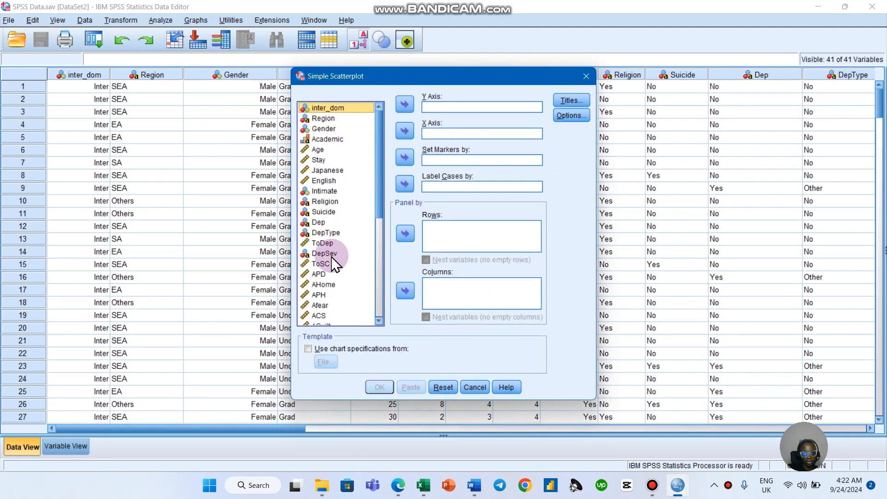
- Assign ToDep to the Y axis and ToSC to the X axis, and generate the scatterplot
{"action": "left_click", "coordinate": [323, 265]}
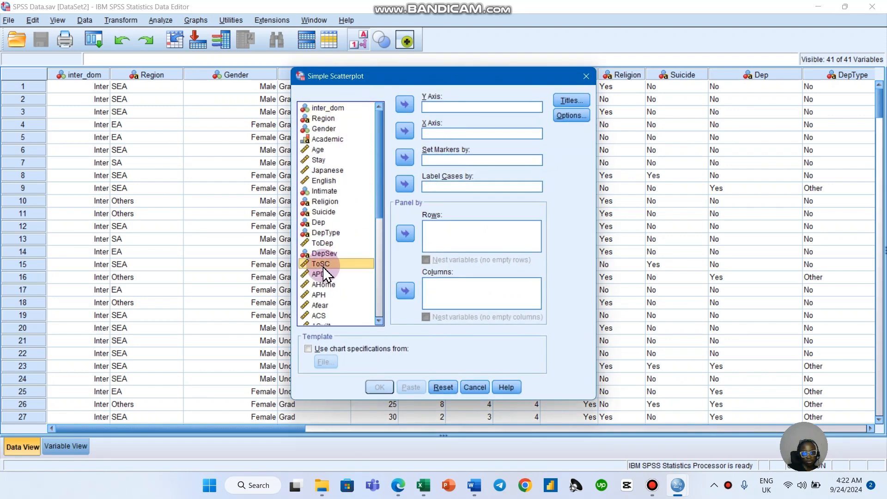
{"action": "left_click", "coordinate": [319, 246]}
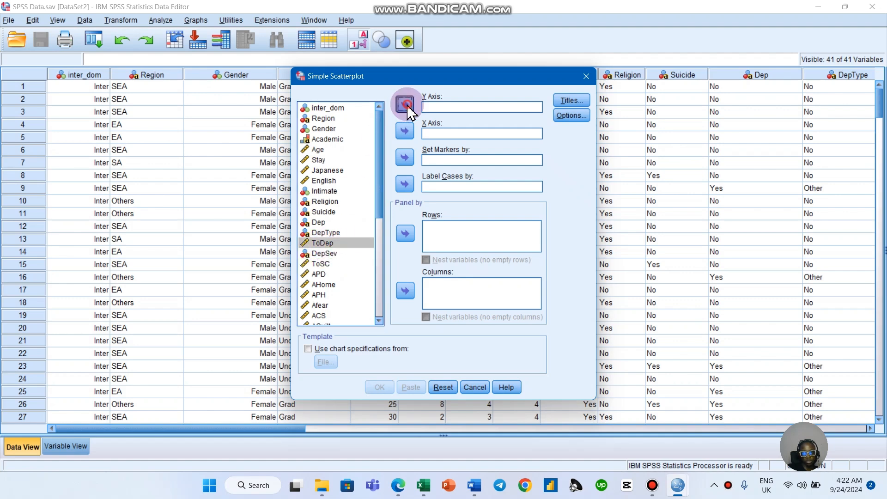
{"action": "left_click", "coordinate": [405, 105]}
{"action": "left_click", "coordinate": [320, 255]}
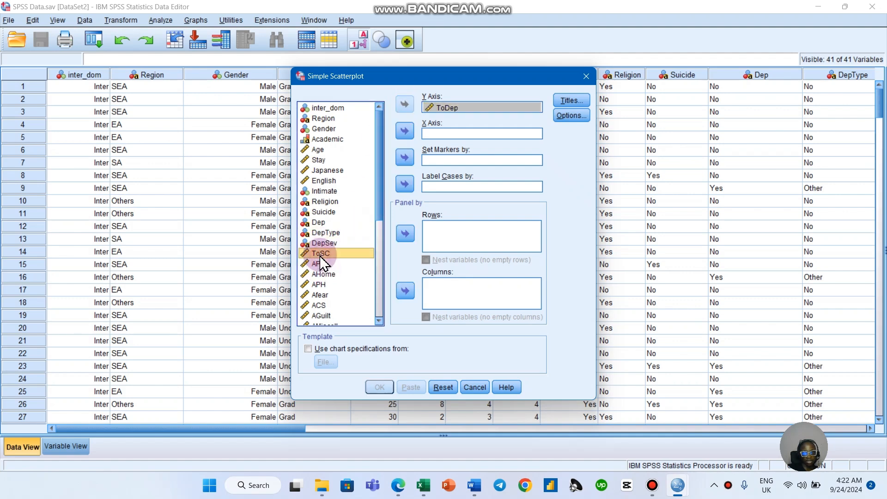
{"action": "left_click", "coordinate": [404, 131]}
{"action": "left_click", "coordinate": [479, 106]}
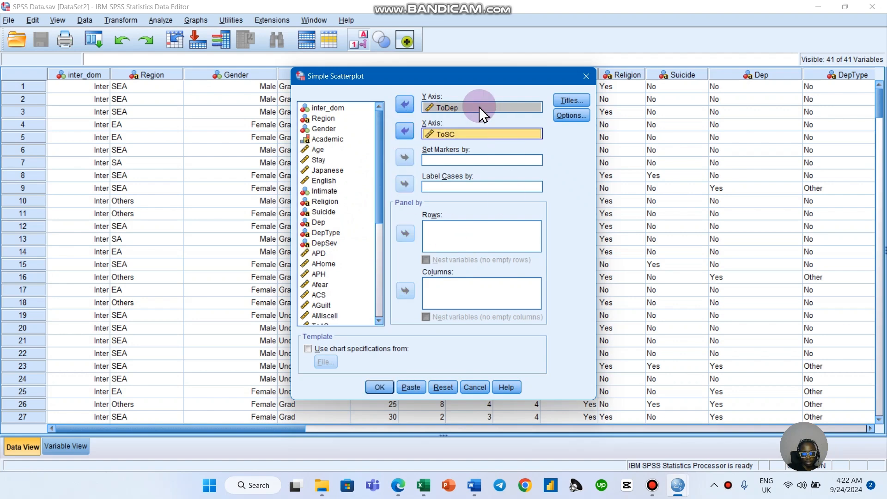
{"action": "left_click", "coordinate": [383, 383]}
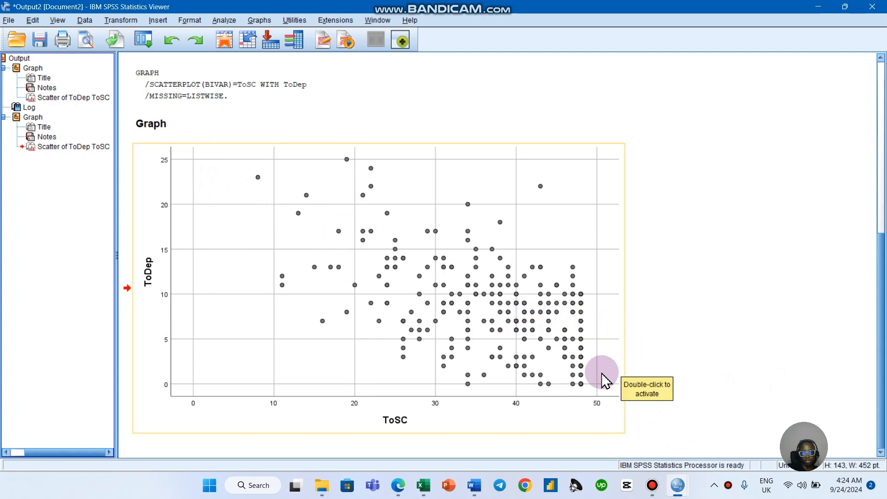
{"action": "left_click", "coordinate": [229, 21]}
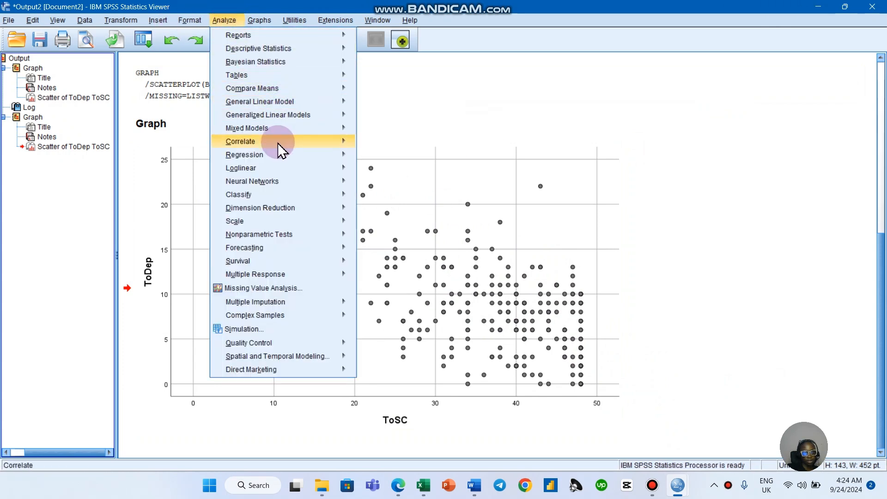
{"action": "mouse_move", "coordinate": [280, 150]}
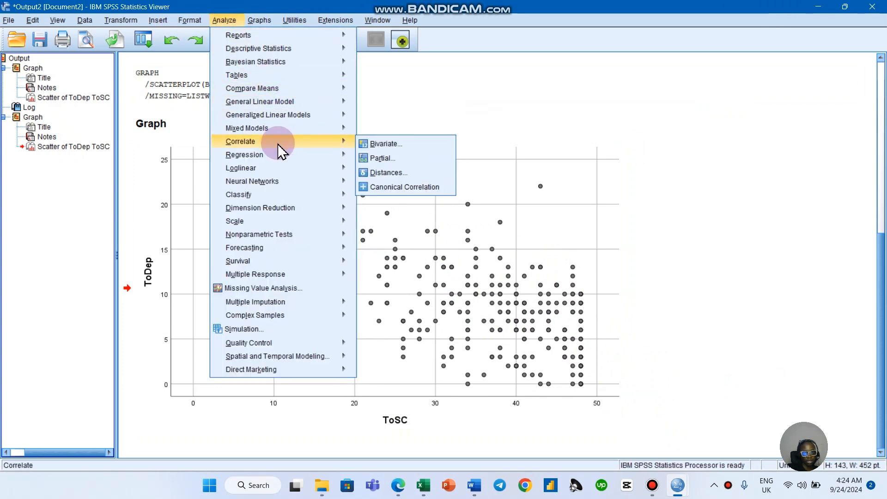
{"action": "left_click", "coordinate": [373, 144]}
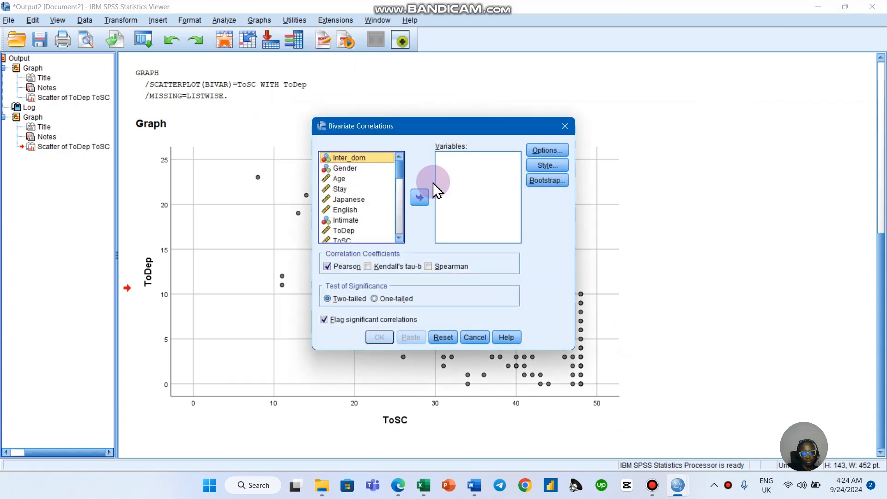
{"action": "left_click", "coordinate": [348, 229]}
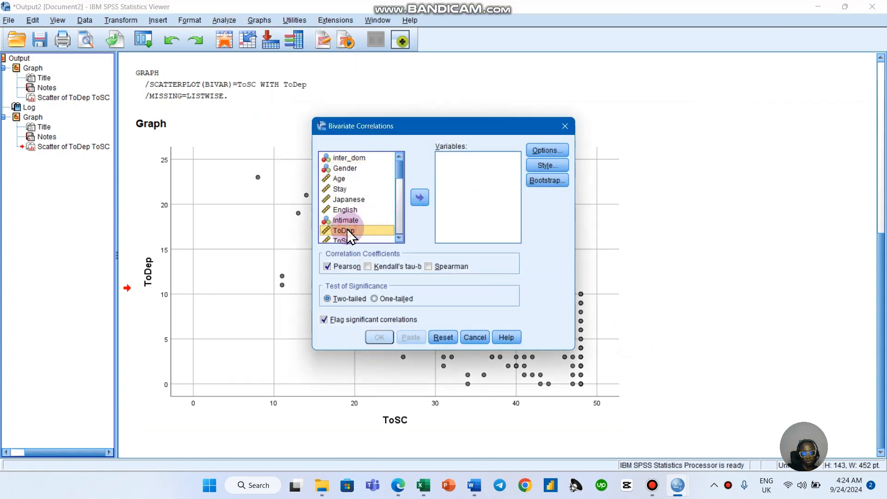
{"action": "left_click", "coordinate": [420, 197]}
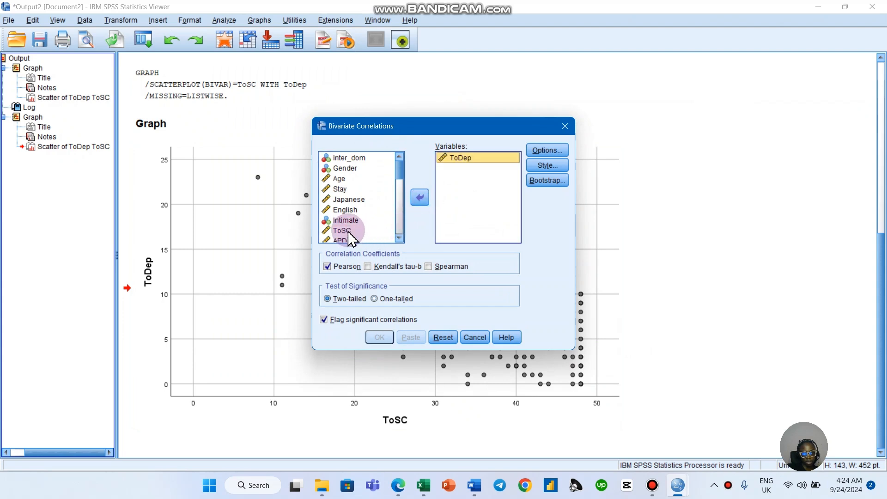
{"action": "left_click", "coordinate": [347, 231]}
{"action": "left_click", "coordinate": [419, 197]}
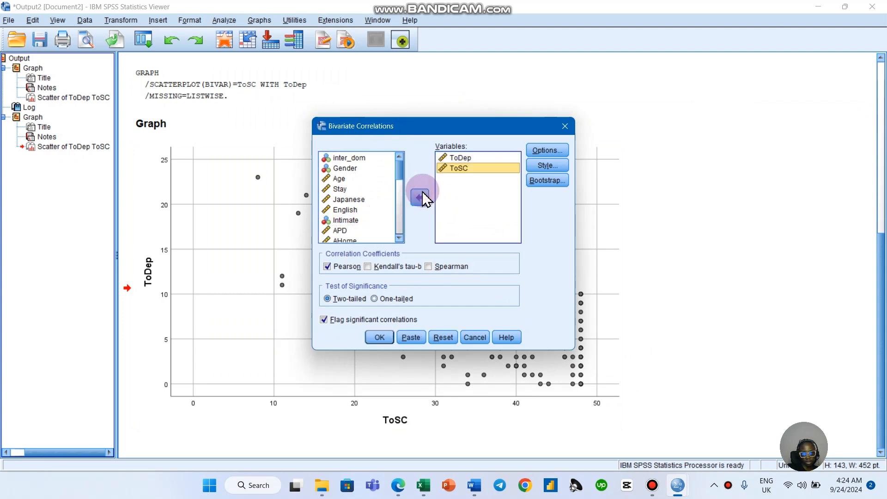
{"action": "left_click", "coordinate": [328, 266]}
{"action": "left_click", "coordinate": [328, 266]}
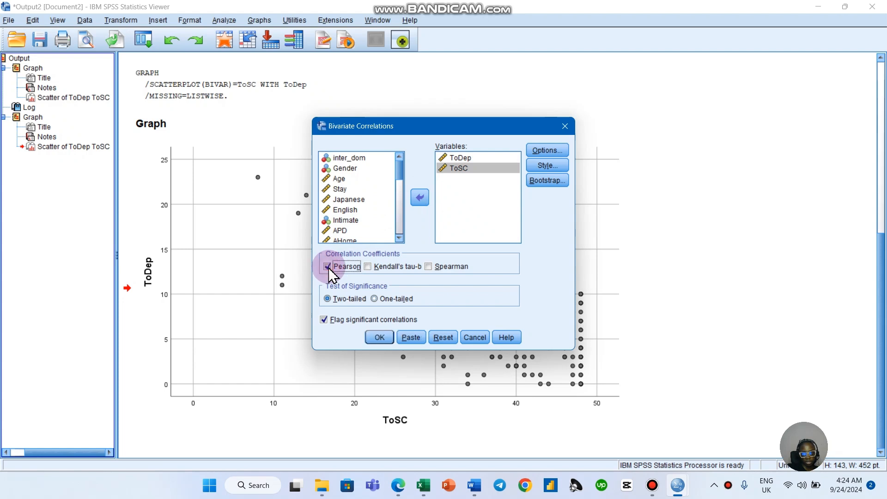
{"action": "left_click", "coordinate": [567, 133]}
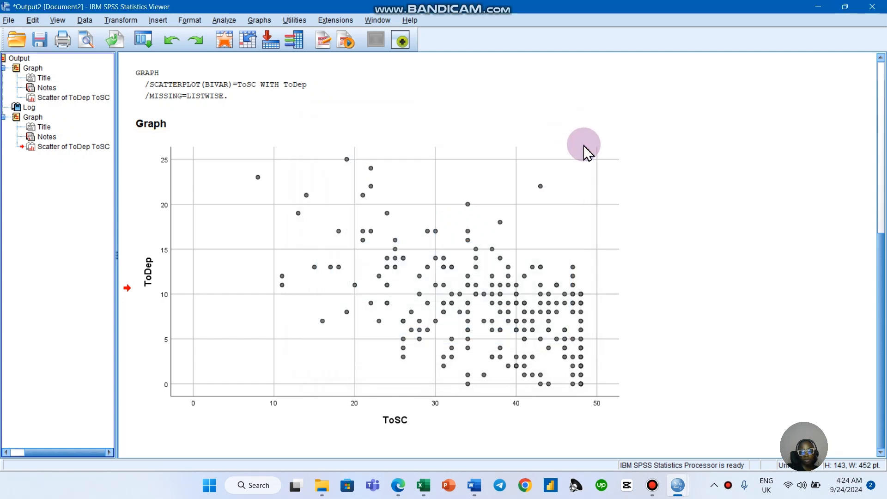
{"action": "left_click", "coordinate": [600, 134]}
{"action": "left_click", "coordinate": [382, 159]}
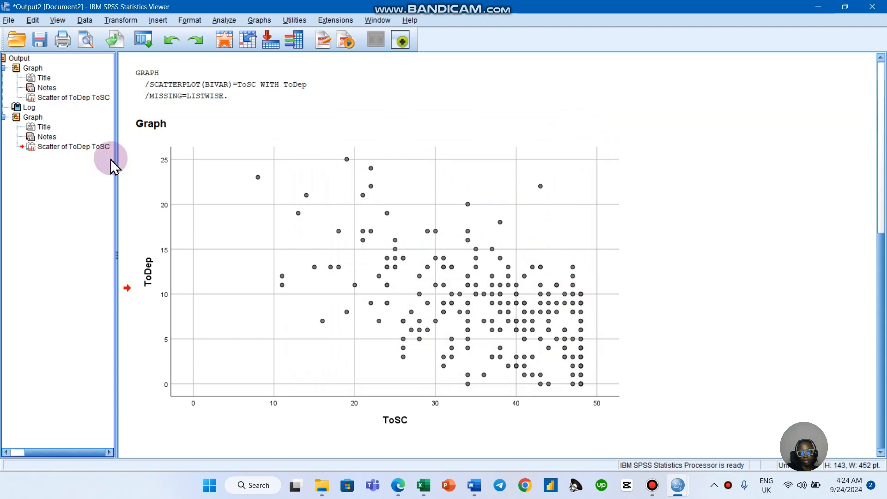
{"action": "left_click", "coordinate": [444, 102]}
{"action": "left_click", "coordinate": [457, 145]}
{"action": "left_click", "coordinate": [307, 70]}
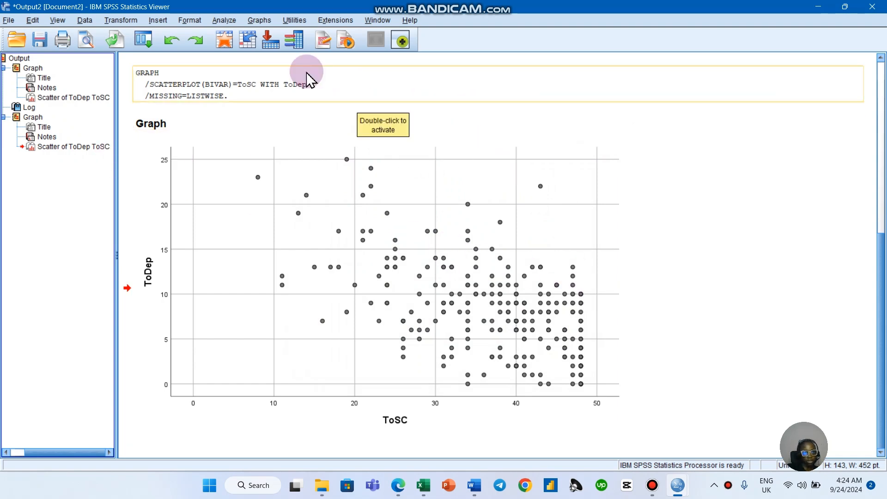
{"action": "left_click", "coordinate": [329, 176]}
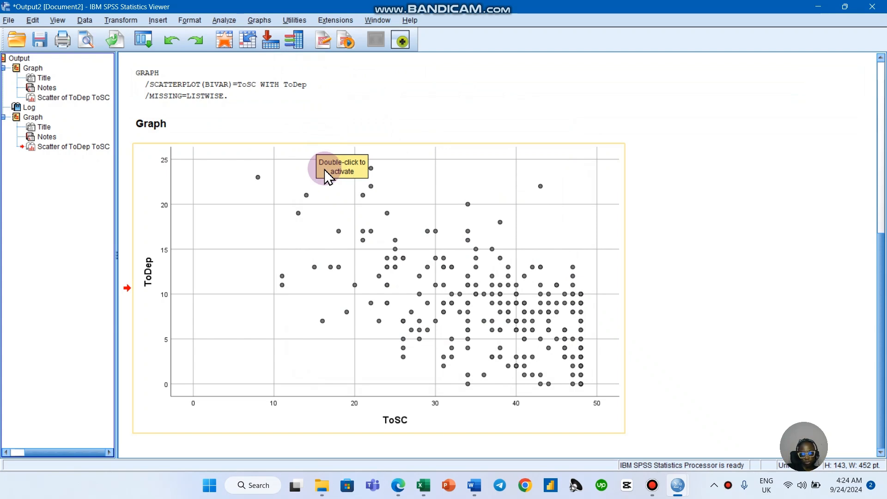
- Start an Explore analysis with ToDep and ToSC in the dependent list
{"action": "left_click", "coordinate": [226, 20]}
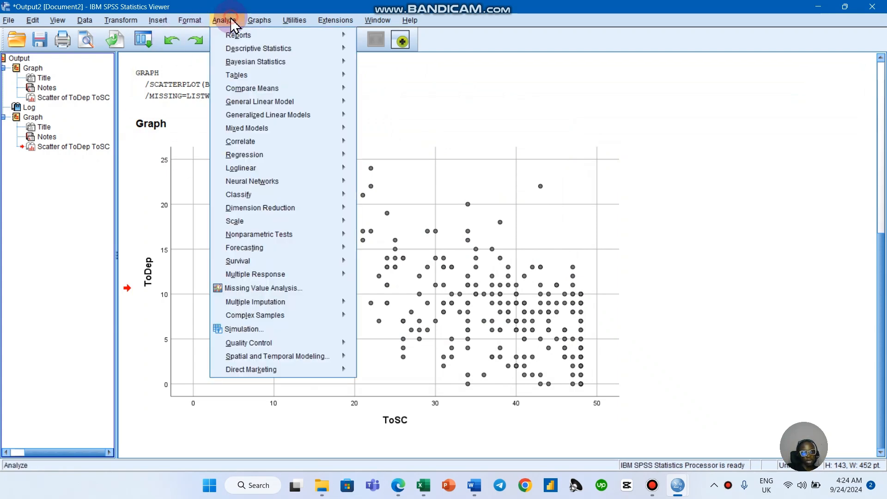
{"action": "mouse_move", "coordinate": [268, 48]}
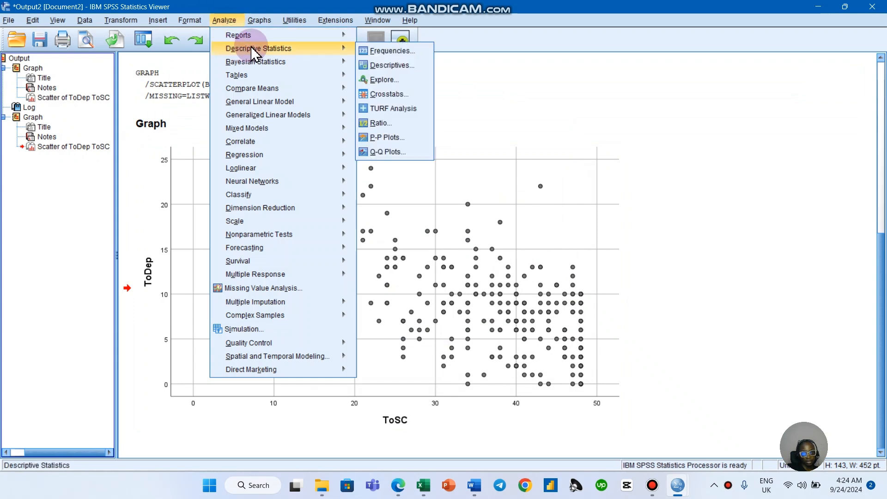
{"action": "left_click", "coordinate": [384, 80]}
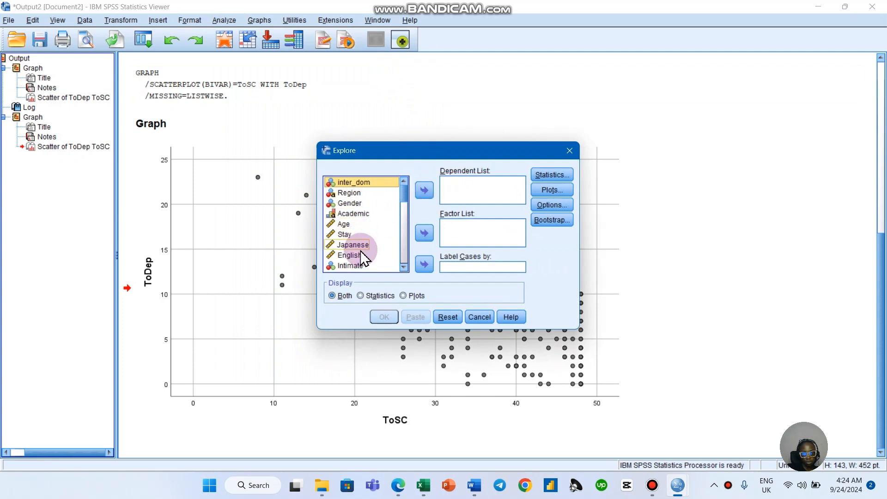
{"action": "scroll", "coordinate": [367, 253], "scroll_direction": "down", "scroll_amount": 2}
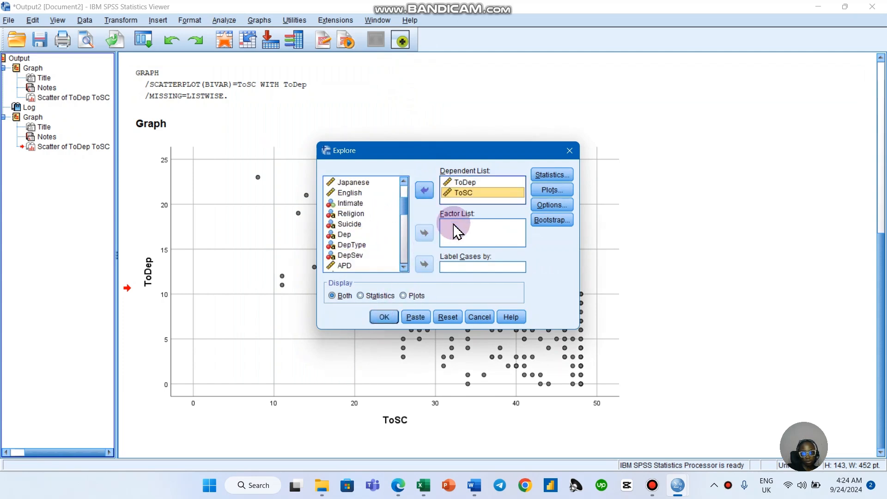
- Check the Explore statistics settings, enable normality plots with tests, and run the analysis
{"action": "left_click", "coordinate": [556, 174]}
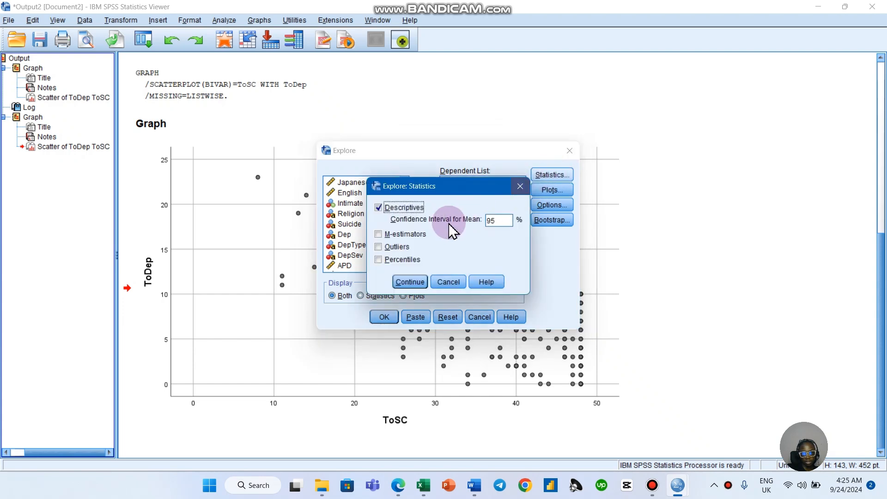
{"action": "left_click", "coordinate": [513, 189]}
{"action": "left_click", "coordinate": [546, 190]}
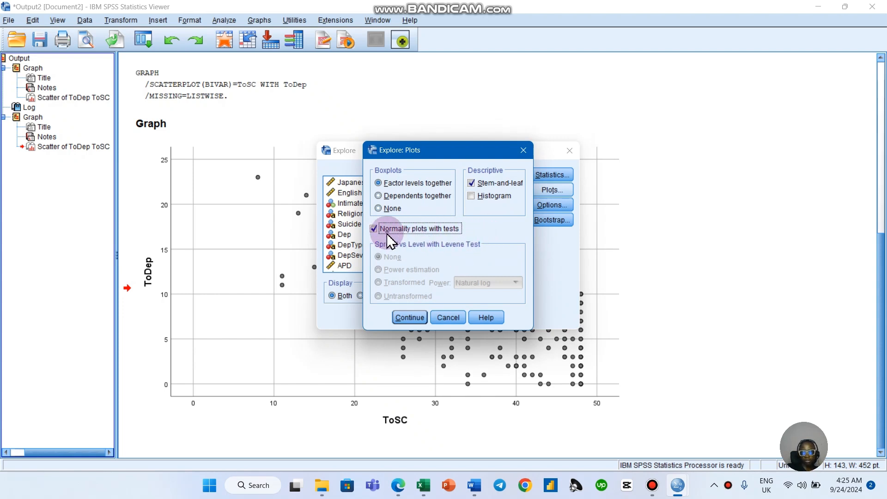
{"action": "left_click", "coordinate": [410, 316]}
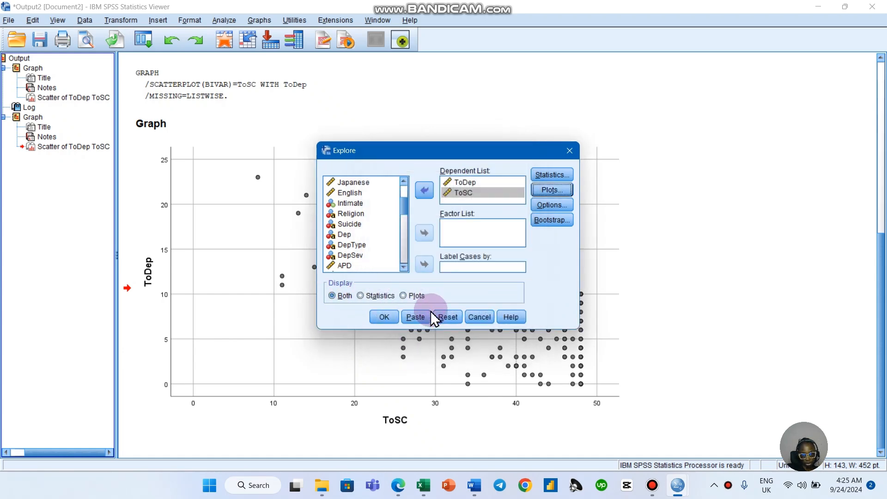
{"action": "left_click", "coordinate": [384, 317]}
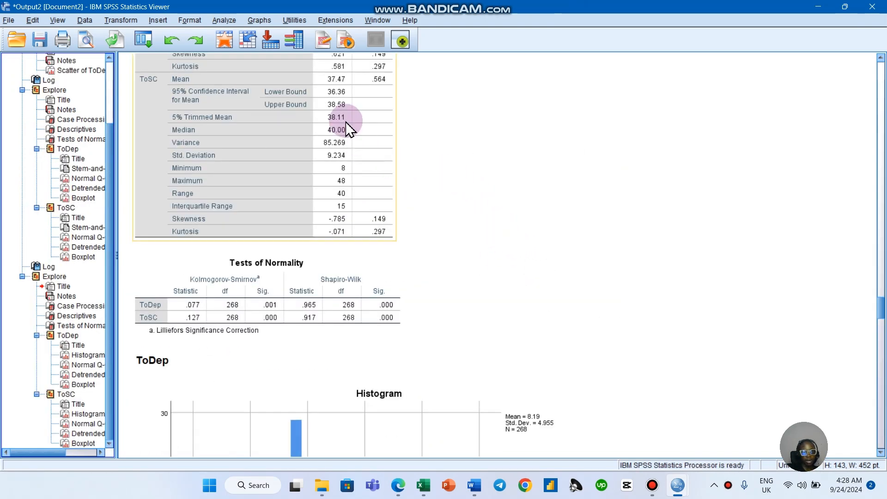
- Reopen Explore for ToDep and ToSC, review its histogram, stem-and-leaf and normality plot settings, and close it without running
{"action": "left_click", "coordinate": [225, 20]}
{"action": "mouse_move", "coordinate": [245, 42]}
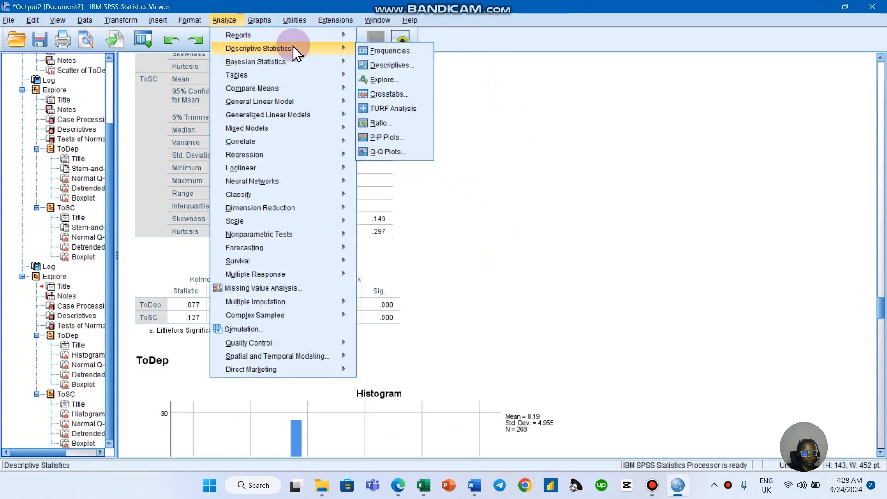
{"action": "left_click", "coordinate": [391, 84]}
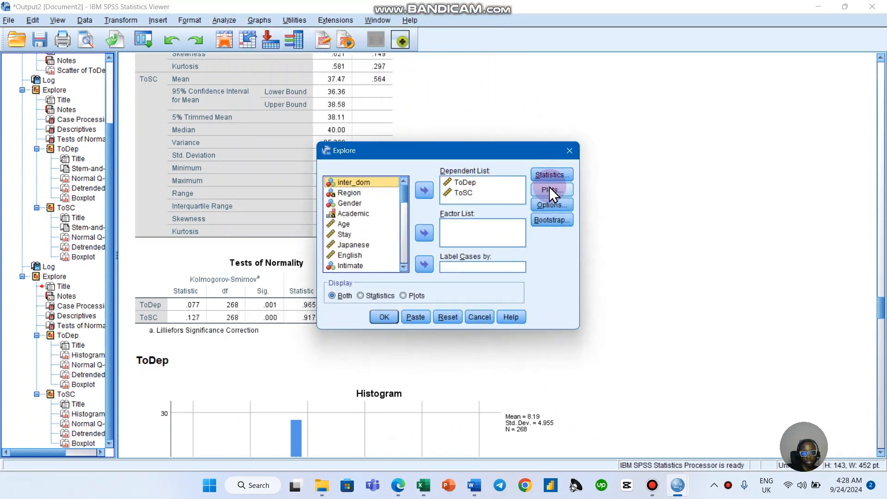
{"action": "left_click", "coordinate": [550, 190]}
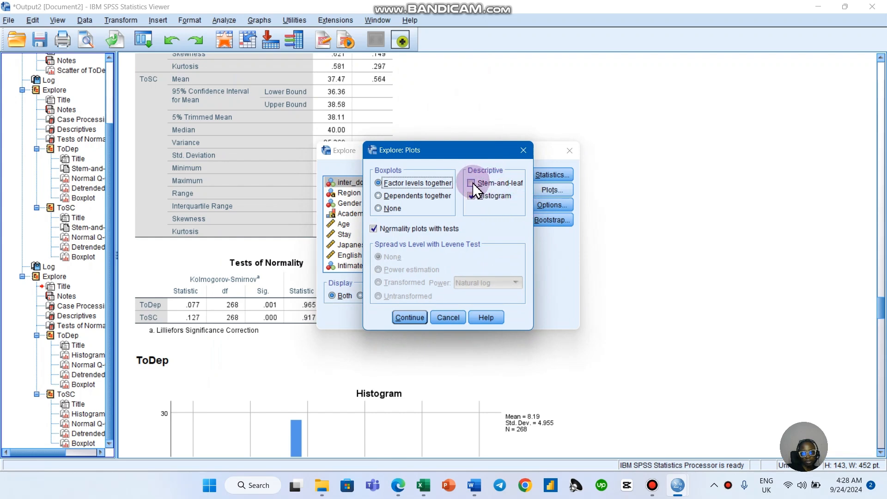
{"action": "left_click", "coordinate": [525, 151]}
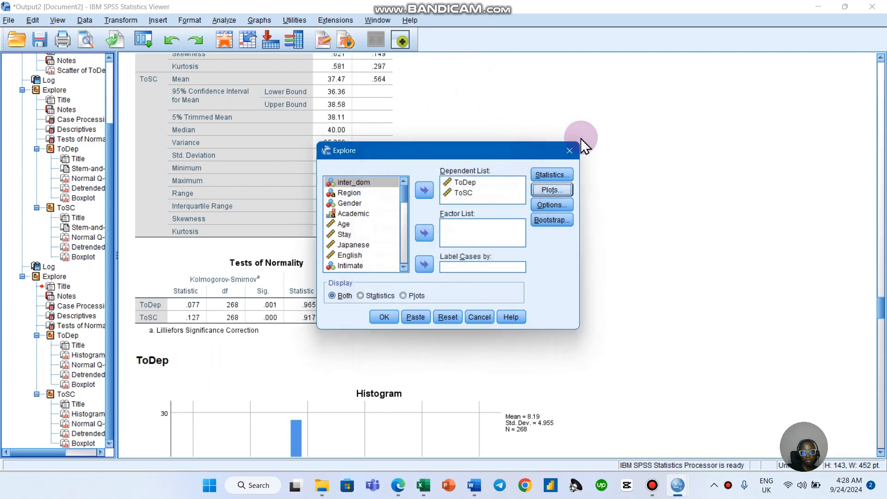
{"action": "left_click", "coordinate": [569, 150]}
- Examine the Tests of Normality table, histograms and Q-Q plots for ToDep and ToSC in the output
{"action": "scroll", "coordinate": [573, 167], "scroll_direction": "down", "scroll_amount": 3}
{"action": "scroll", "coordinate": [572, 166], "scroll_direction": "down", "scroll_amount": 5}
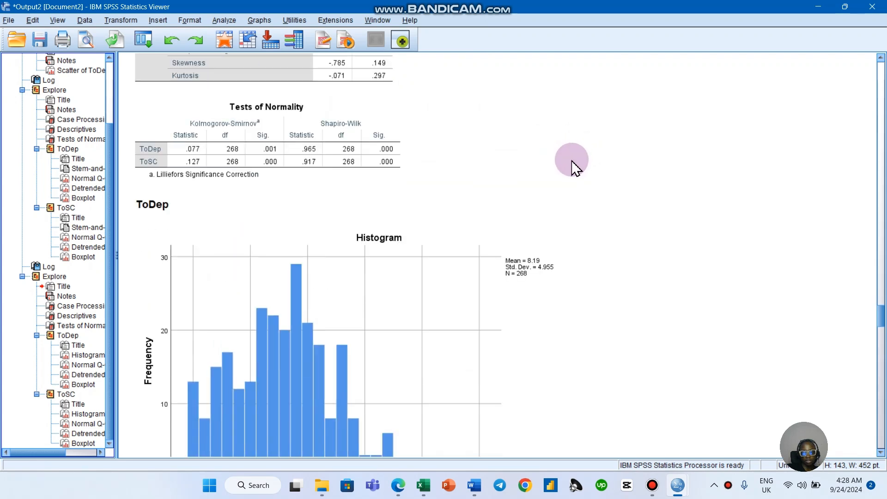
{"action": "scroll", "coordinate": [574, 168], "scroll_direction": "down", "scroll_amount": 1}
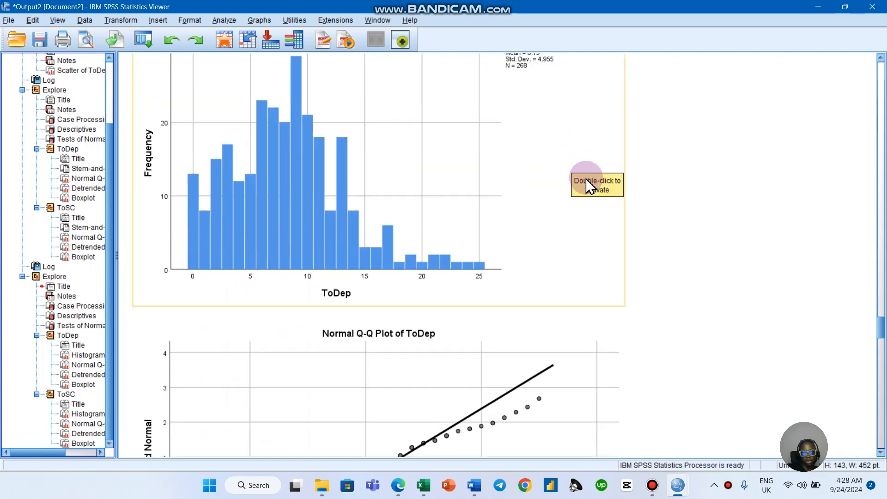
{"action": "scroll", "coordinate": [584, 178], "scroll_direction": "up", "scroll_amount": 1}
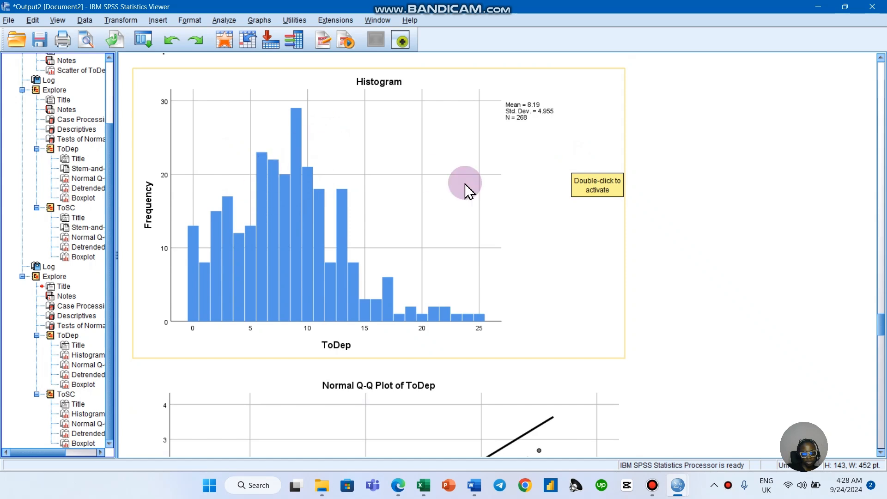
{"action": "scroll", "coordinate": [436, 242], "scroll_direction": "down", "scroll_amount": 20}
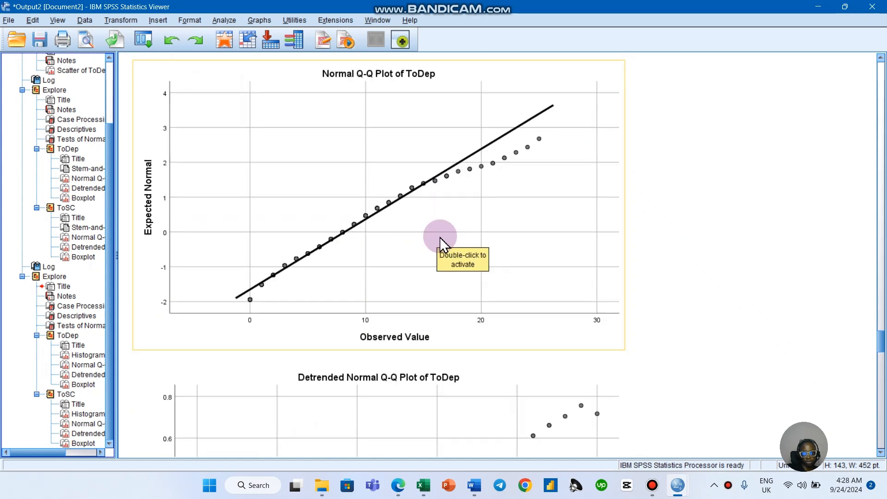
{"action": "scroll", "coordinate": [442, 237], "scroll_direction": "up", "scroll_amount": 3}
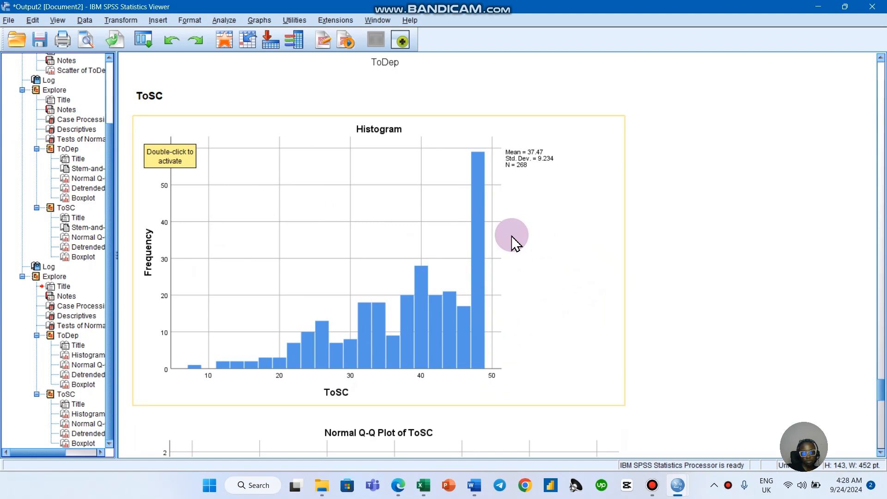
{"action": "scroll", "coordinate": [572, 264], "scroll_direction": "up", "scroll_amount": 8}
{"action": "scroll", "coordinate": [572, 265], "scroll_direction": "up", "scroll_amount": 20}
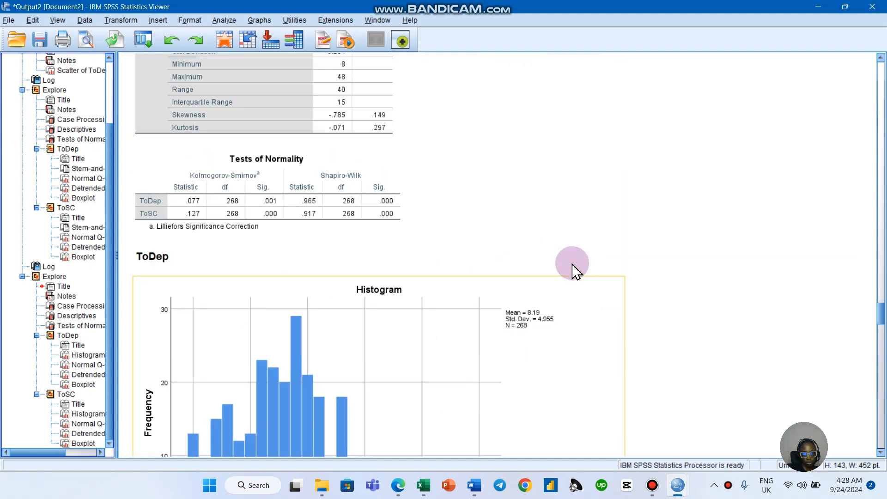
{"action": "scroll", "coordinate": [570, 270], "scroll_direction": "down", "scroll_amount": 4}
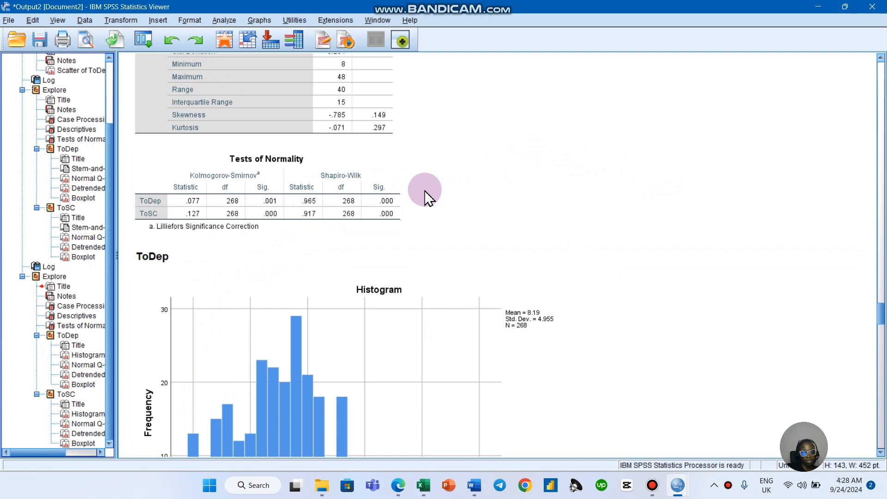
{"action": "scroll", "coordinate": [425, 198], "scroll_direction": "down", "scroll_amount": 8}
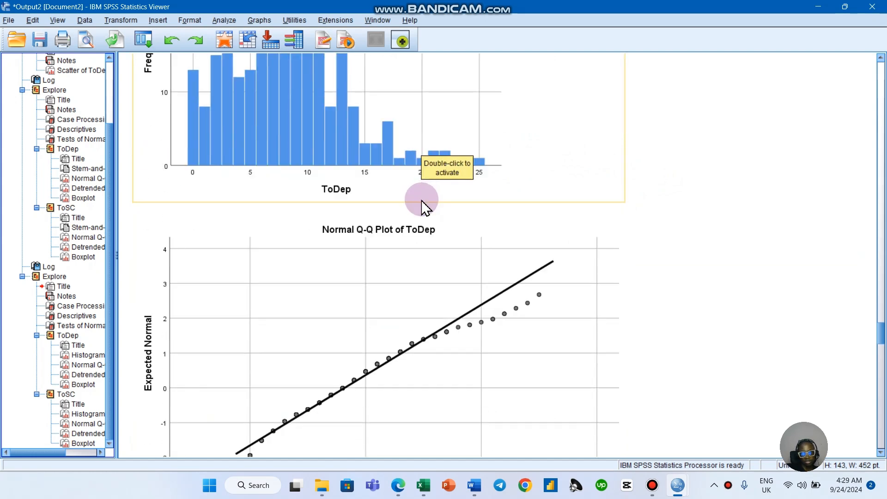
{"action": "scroll", "coordinate": [421, 202], "scroll_direction": "down", "scroll_amount": 7}
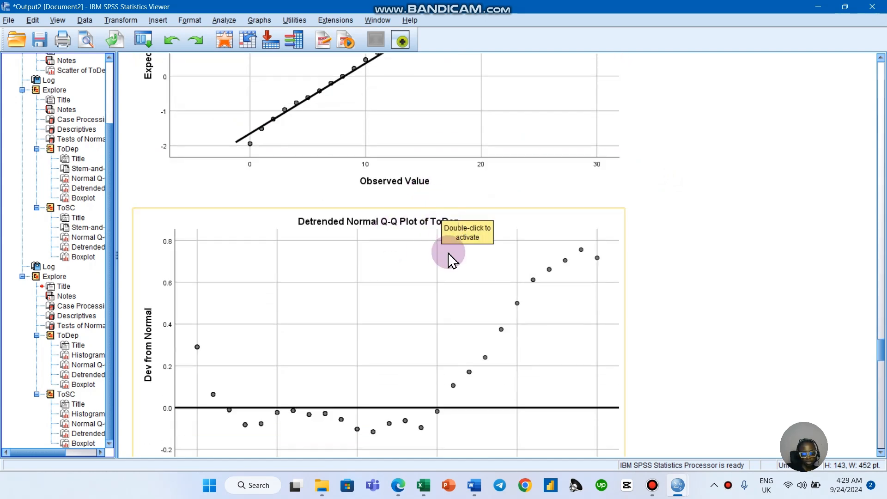
- Switch to the Word document and highlight the second research question on acculturative stress and depression levels while reading it
{"action": "key", "text": "alt+Tab"}
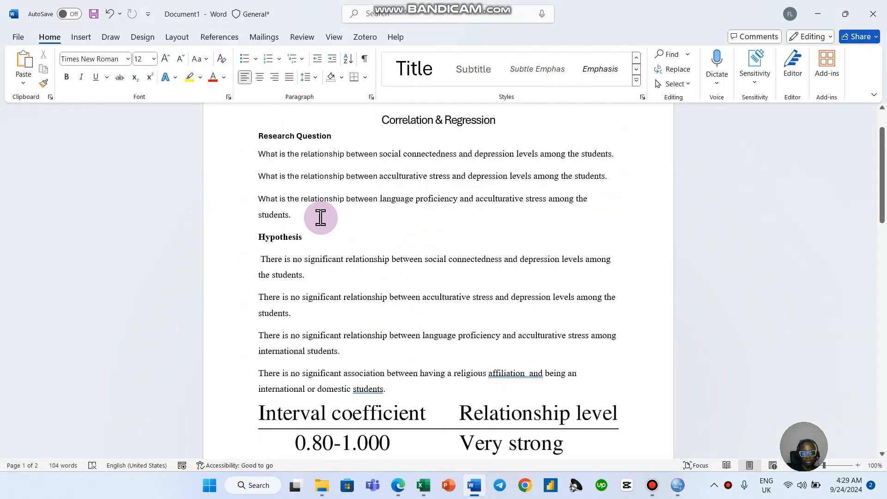
{"action": "left_click_drag", "start_coordinate": [258, 175], "coordinate": [592, 172]}
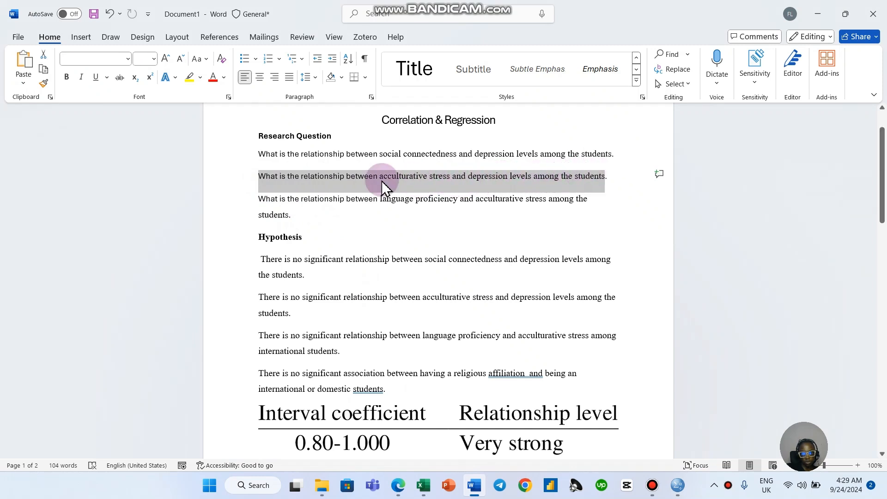
{"action": "left_click", "coordinate": [466, 176]}
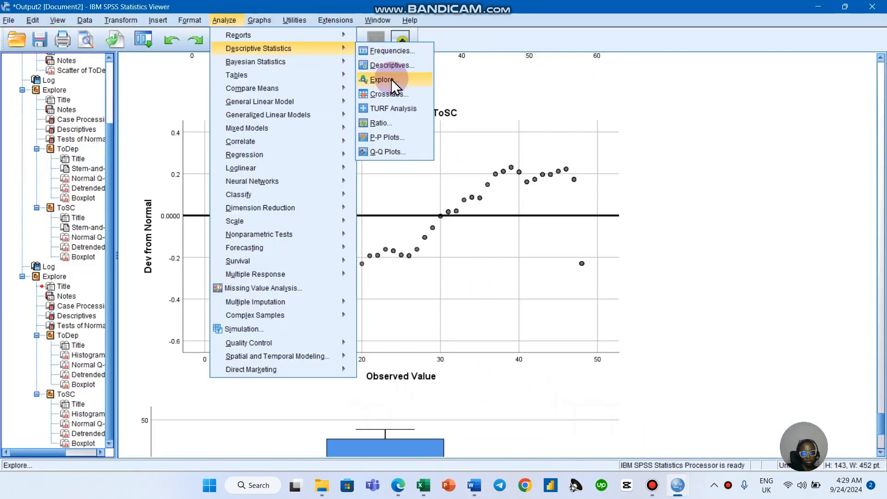
- Replace ToSC with ToAS beside ToDep in the Explore dependent list, check the plot settings, and run the analysis
{"action": "left_click", "coordinate": [397, 81]}
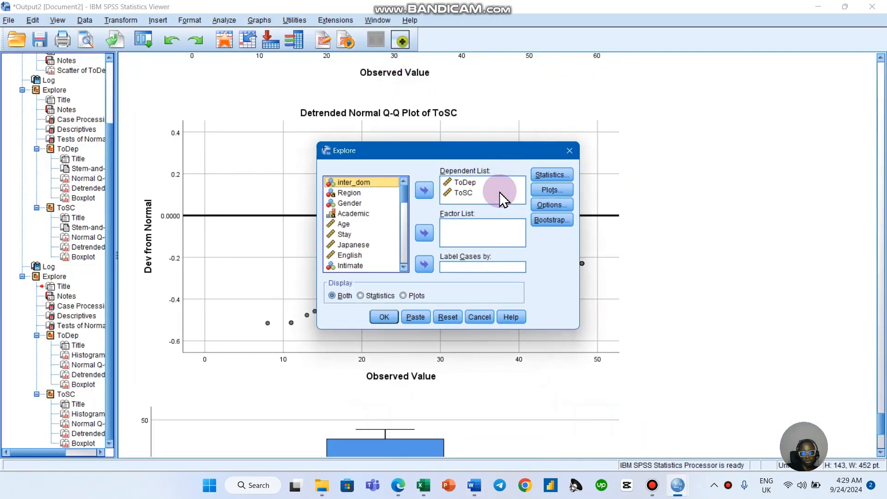
{"action": "left_click", "coordinate": [456, 194]}
{"action": "left_click", "coordinate": [424, 189]}
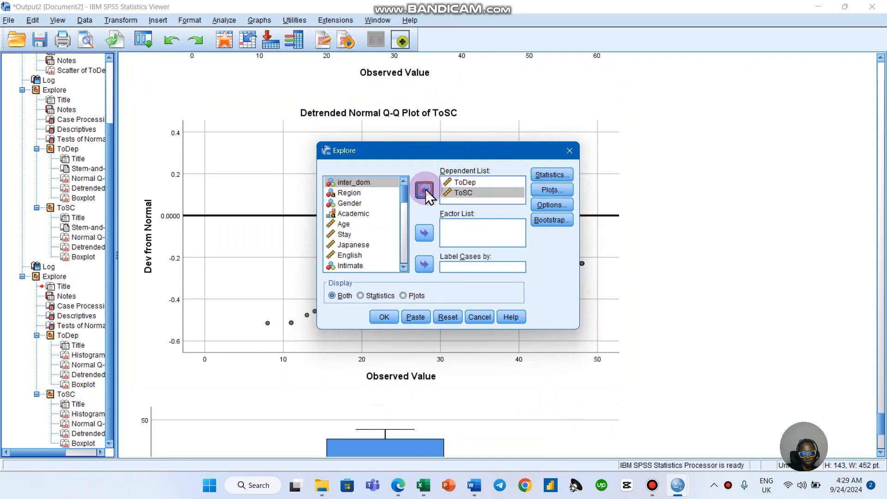
{"action": "left_click_drag", "start_coordinate": [401, 203], "coordinate": [403, 219]}
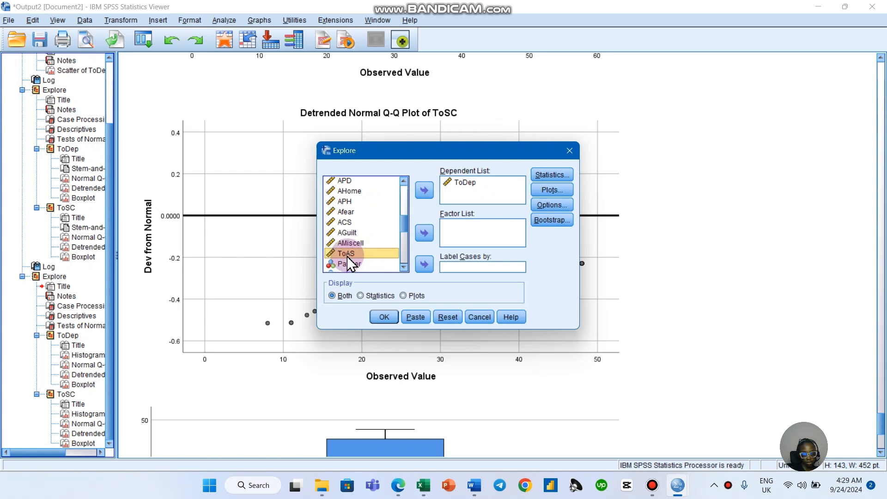
{"action": "left_click", "coordinate": [425, 193]}
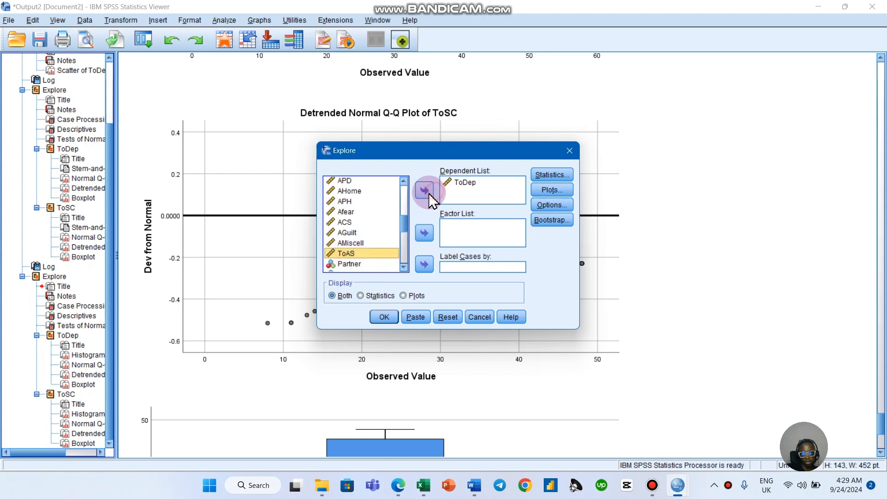
{"action": "left_click", "coordinate": [540, 191]}
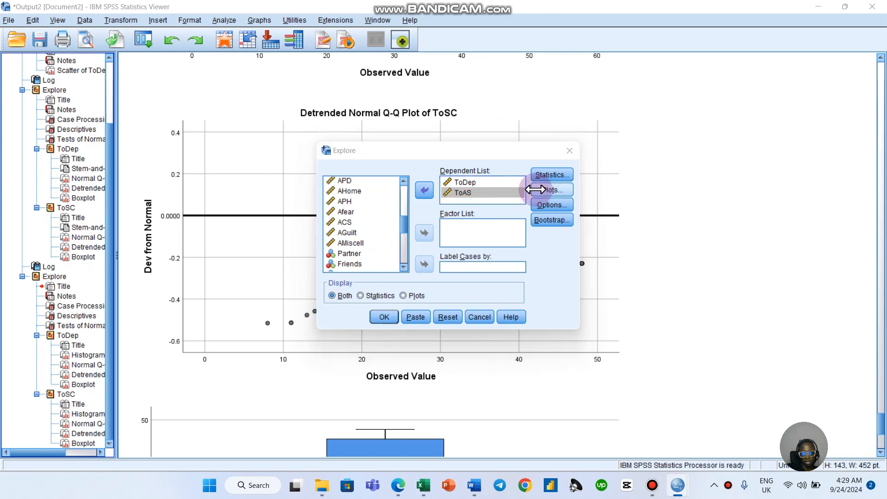
{"action": "left_click", "coordinate": [523, 150]}
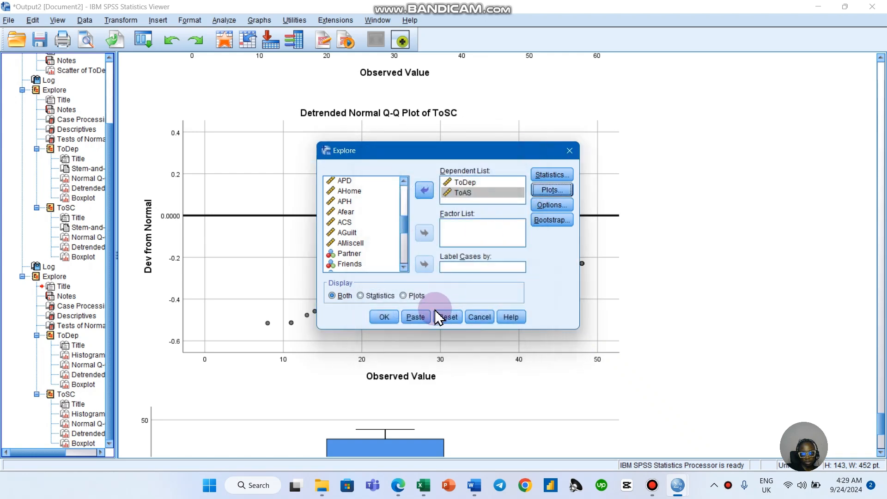
{"action": "left_click", "coordinate": [384, 312]}
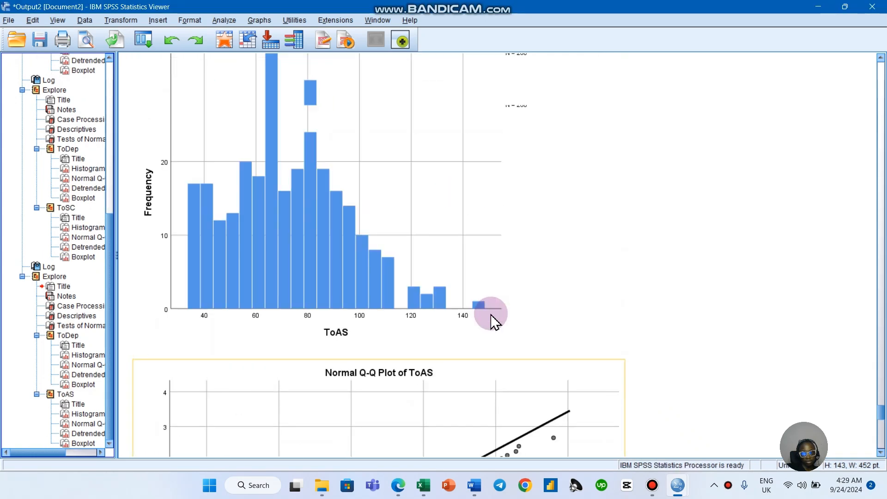
- Examine the Descriptives and Tests of Normality tables for ToDep and ToAS in the Explore output
{"action": "scroll", "coordinate": [491, 319], "scroll_direction": "up", "scroll_amount": 15}
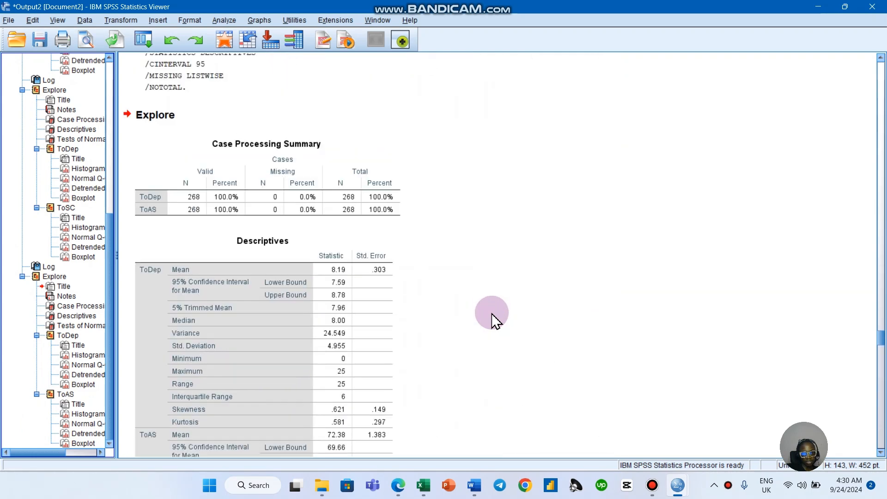
{"action": "scroll", "coordinate": [490, 319], "scroll_direction": "down", "scroll_amount": 5}
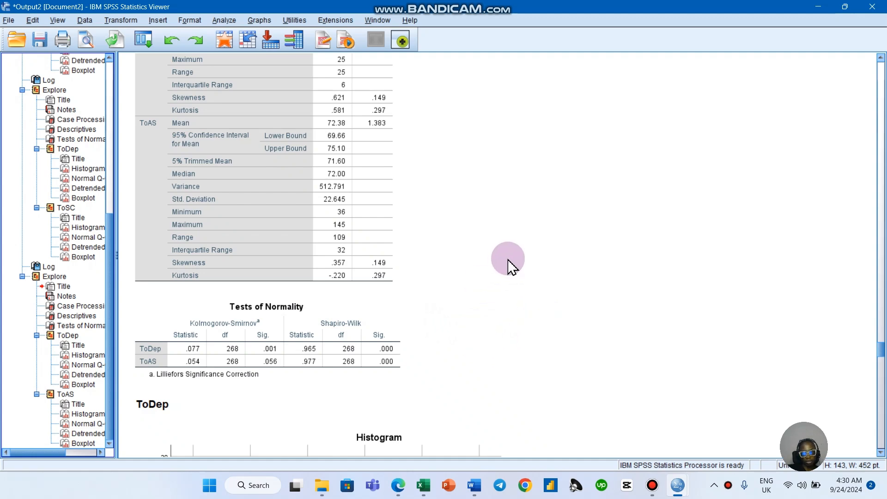
{"action": "scroll", "coordinate": [508, 263], "scroll_direction": "up", "scroll_amount": 10}
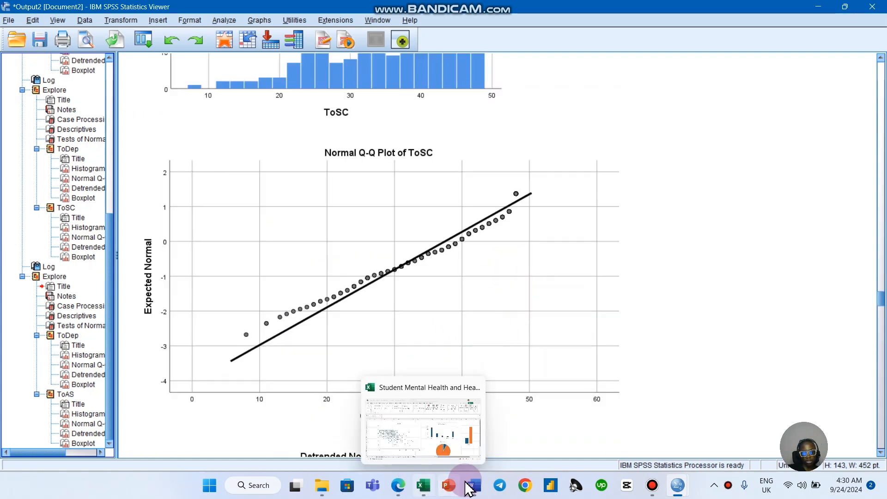
- Switch to the Word document, highlight the first research question on social connectedness and depression levels, and return to the SPSS output
{"action": "mouse_move", "coordinate": [479, 488]}
{"action": "left_click", "coordinate": [475, 431]}
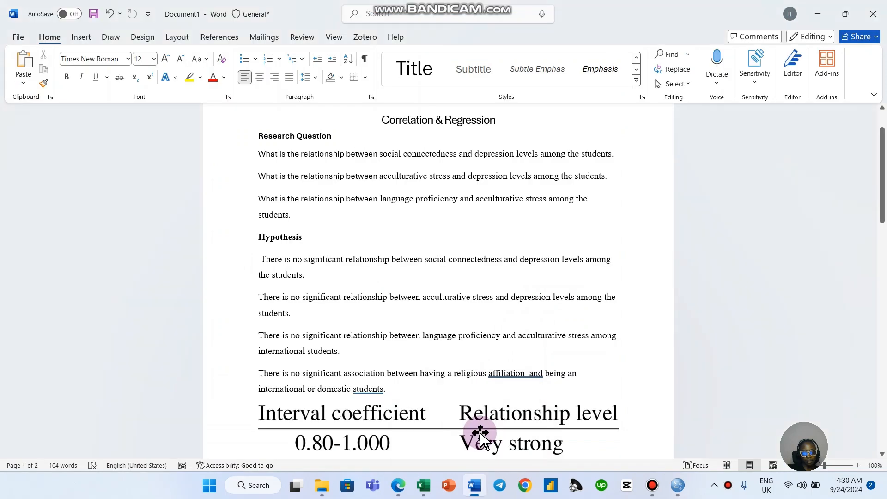
{"action": "left_click_drag", "start_coordinate": [379, 154], "coordinate": [595, 149]}
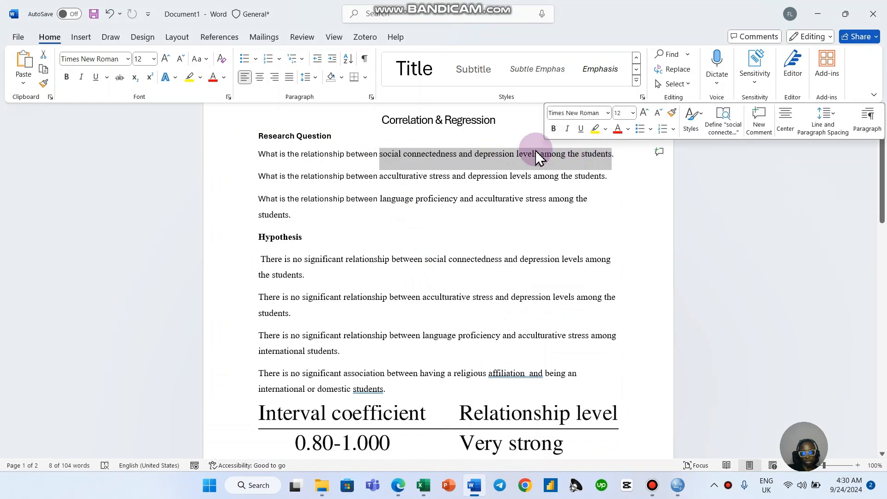
{"action": "mouse_move", "coordinate": [678, 484]}
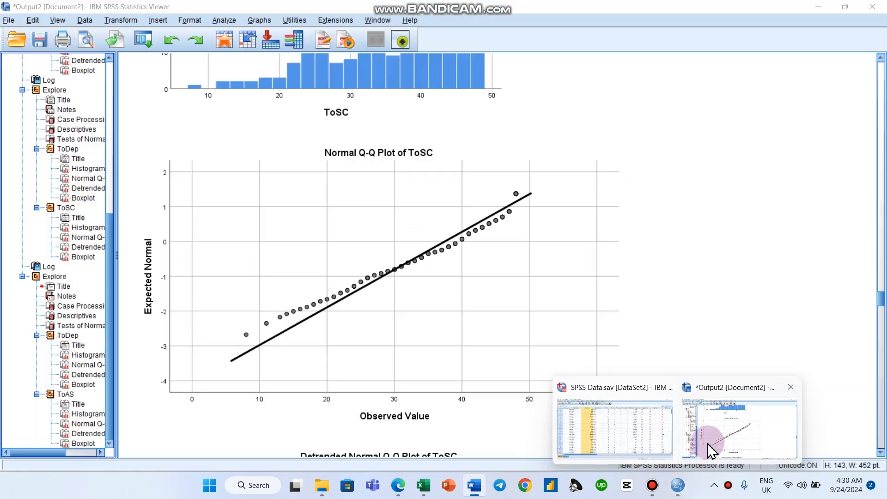
{"action": "left_click", "coordinate": [712, 450]}
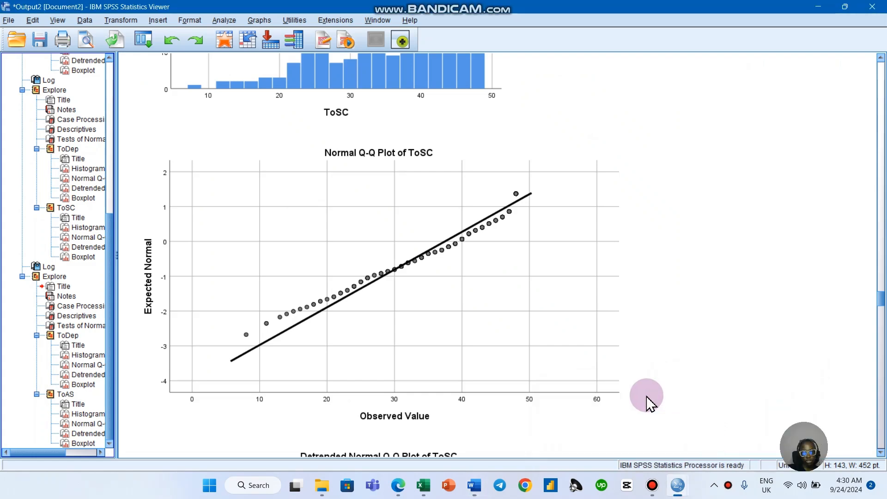
{"action": "left_click", "coordinate": [496, 284]}
{"action": "scroll", "coordinate": [493, 286], "scroll_direction": "up", "scroll_amount": 10}
{"action": "scroll", "coordinate": [444, 322], "scroll_direction": "up", "scroll_amount": 6}
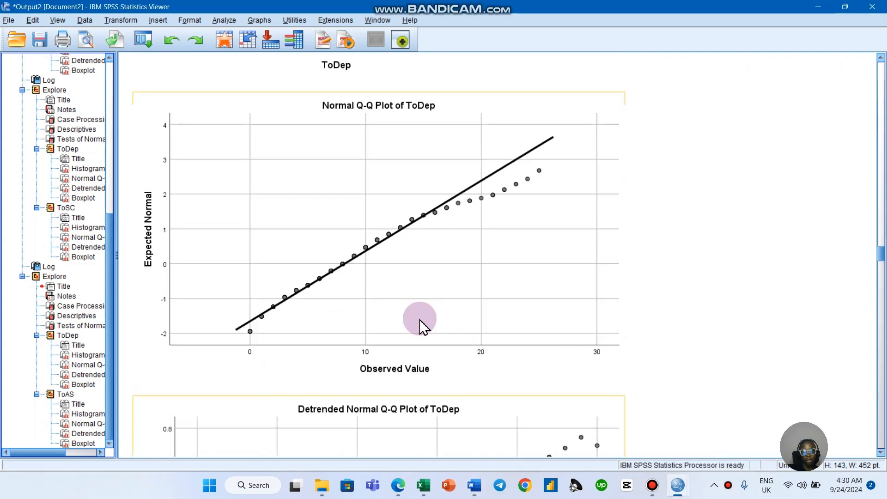
- Set up a two-tailed Pearson bivariate correlation with ToDep and ToSC as the variables
{"action": "left_click", "coordinate": [227, 19]}
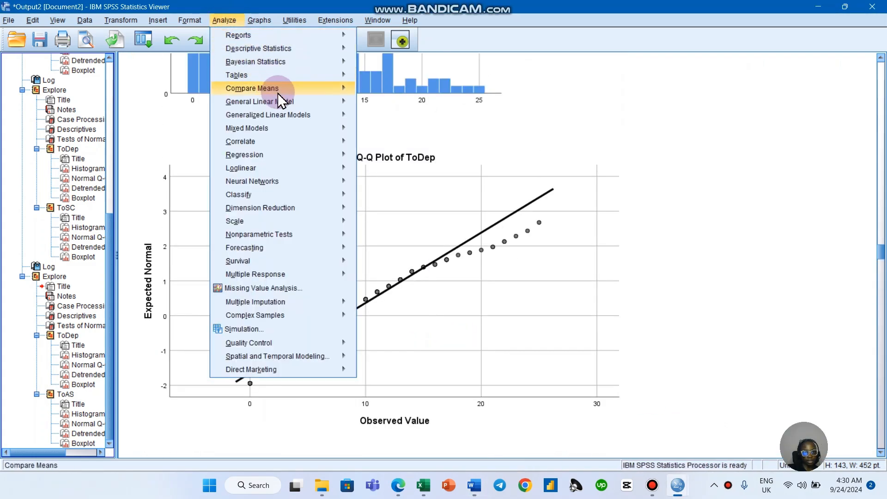
{"action": "mouse_move", "coordinate": [288, 140]}
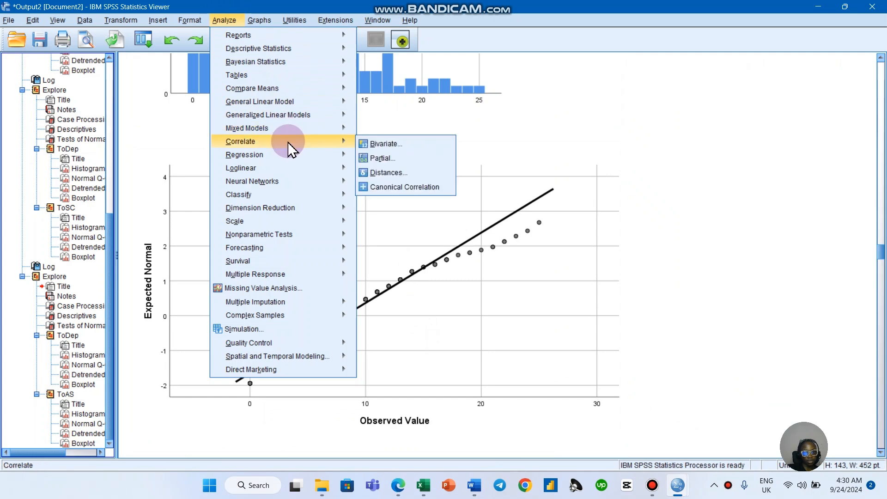
{"action": "left_click", "coordinate": [392, 145]}
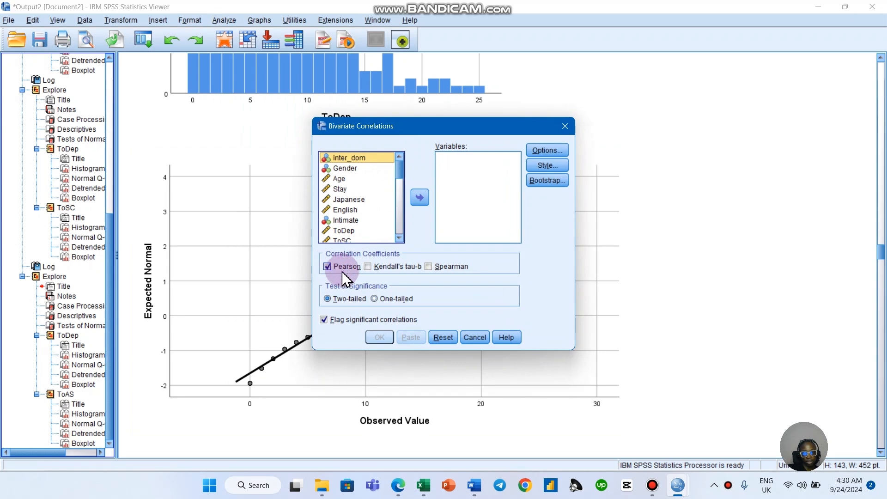
{"action": "left_click", "coordinate": [371, 159]}
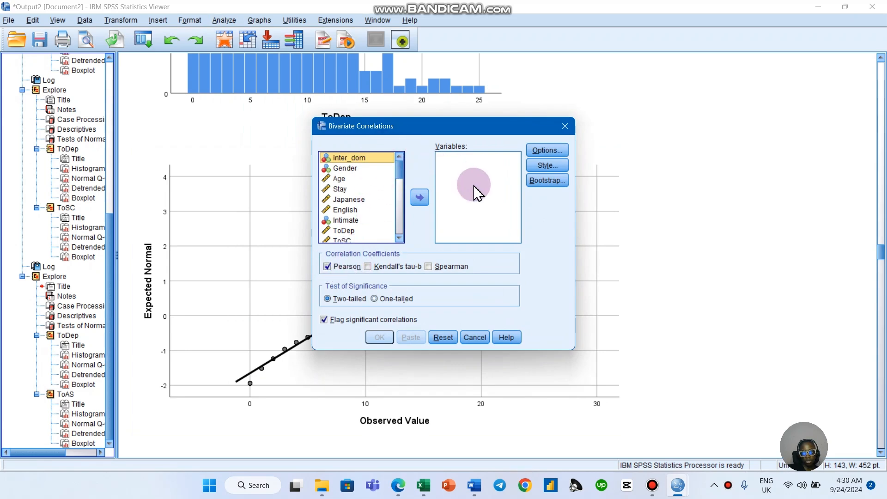
{"action": "left_click", "coordinate": [372, 230]}
{"action": "left_click", "coordinate": [420, 197]}
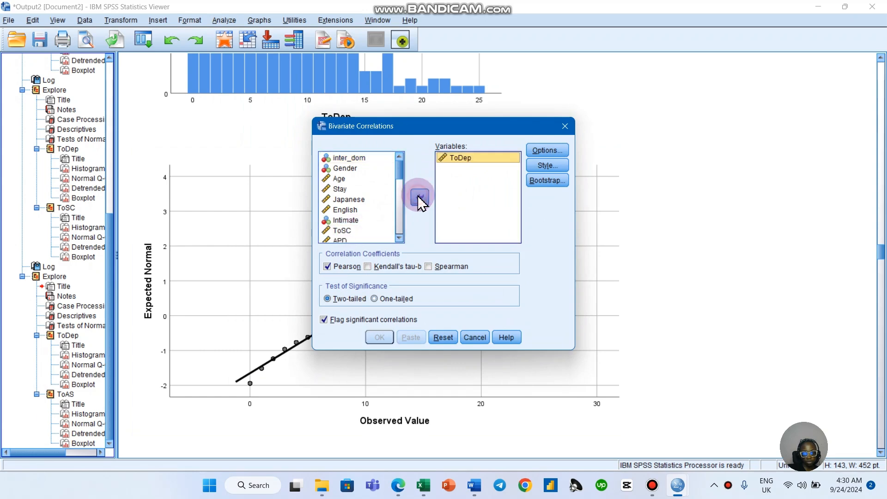
{"action": "left_click", "coordinate": [365, 230]}
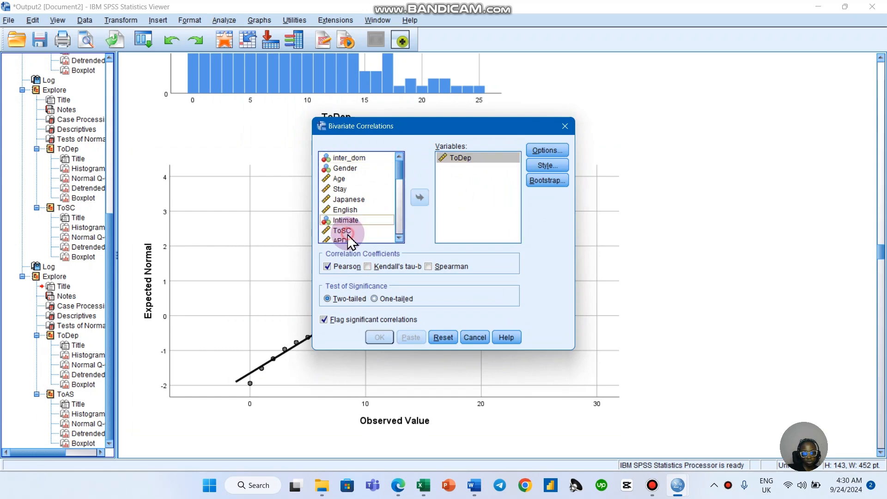
{"action": "left_click", "coordinate": [424, 200]}
- Review the bivariate correlation options for statistics and missing values without changing them, and run the correlation
{"action": "left_click", "coordinate": [553, 151]}
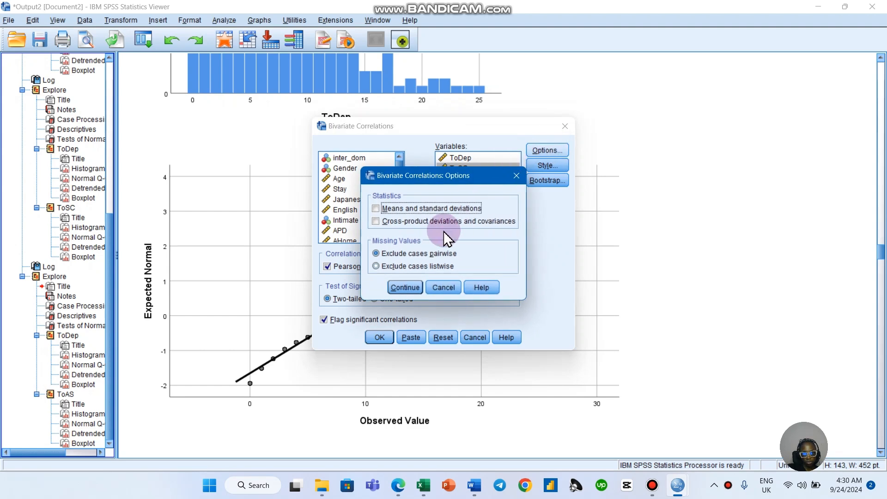
{"action": "left_click", "coordinate": [516, 176]}
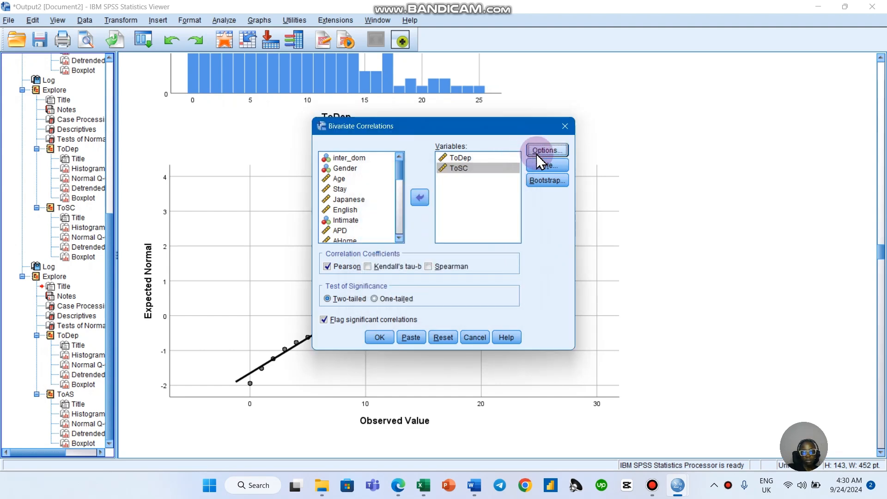
{"action": "left_click", "coordinate": [379, 337]}
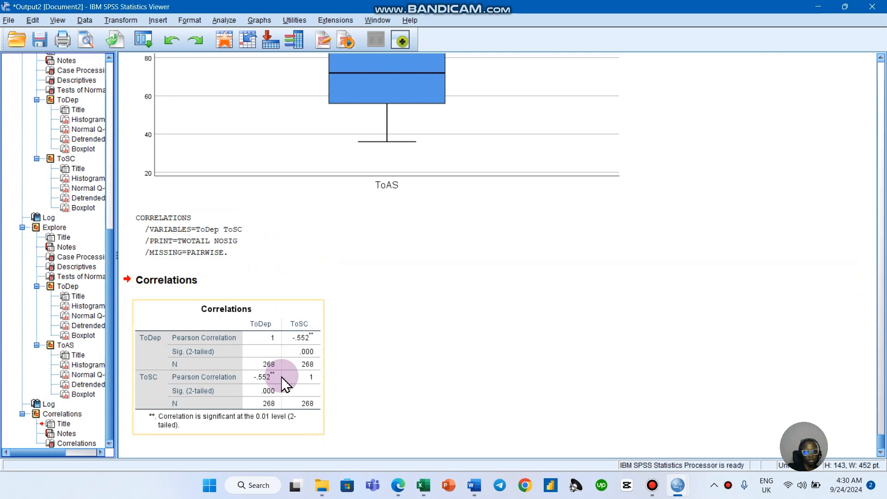
- Examine the Pearson correlation coefficient between ToDep and ToSC in the Correlations table
{"action": "left_click", "coordinate": [376, 341]}
{"action": "left_click", "coordinate": [317, 336]}
{"action": "left_click", "coordinate": [355, 340]}
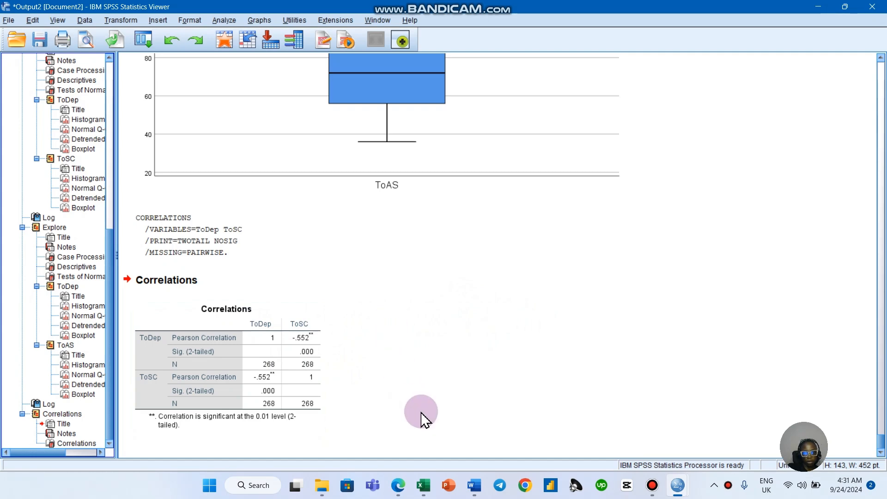
- Switch to the Word document and highlight the first null hypothesis on social connectedness and depression levels while reading it
{"action": "mouse_move", "coordinate": [475, 482]}
{"action": "left_click", "coordinate": [479, 434]}
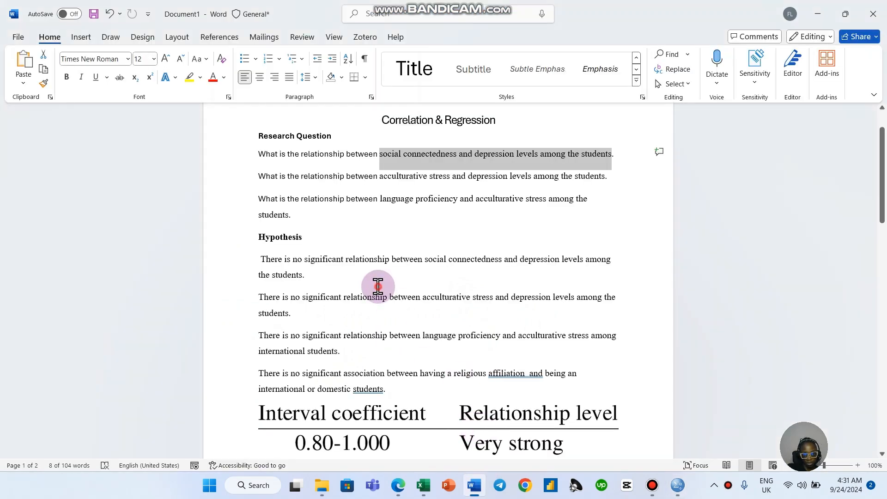
{"action": "left_click", "coordinate": [324, 270]}
{"action": "left_click_drag", "start_coordinate": [262, 259], "coordinate": [367, 274]}
{"action": "left_click", "coordinate": [445, 291]}
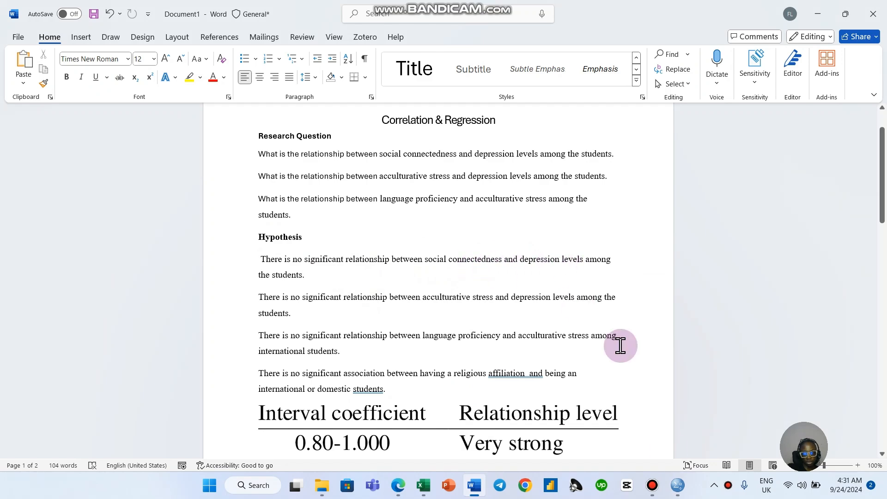
- Return to the SPSS output and examine the significance values, sample size and footnote of the ToDep and ToSC Correlations table
{"action": "mouse_move", "coordinate": [679, 483]}
{"action": "left_click", "coordinate": [714, 433]}
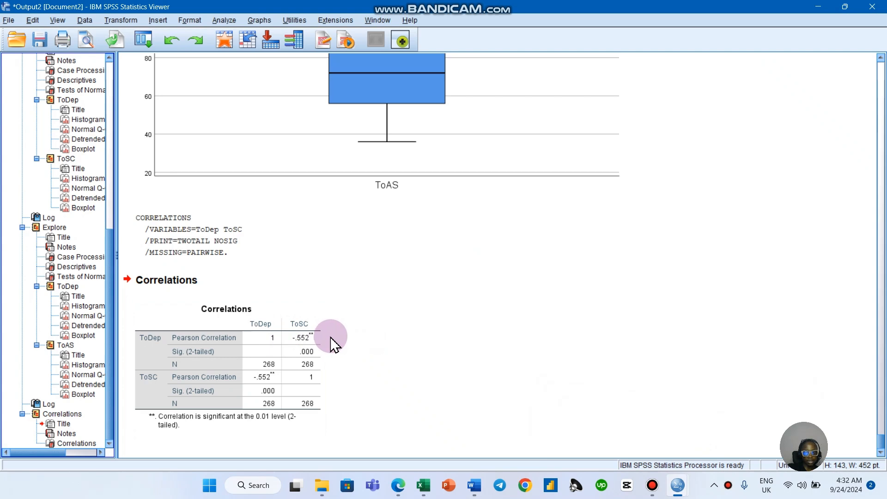
{"action": "left_click", "coordinate": [256, 364]}
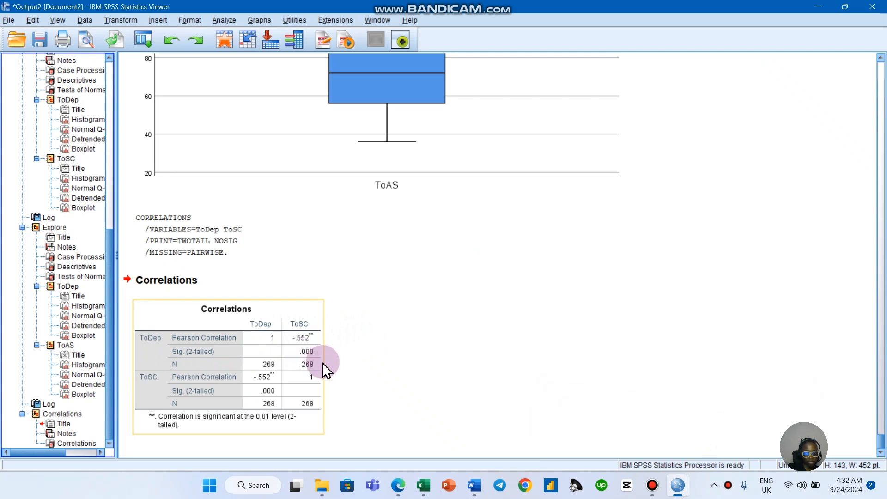
{"action": "left_click", "coordinate": [352, 364]}
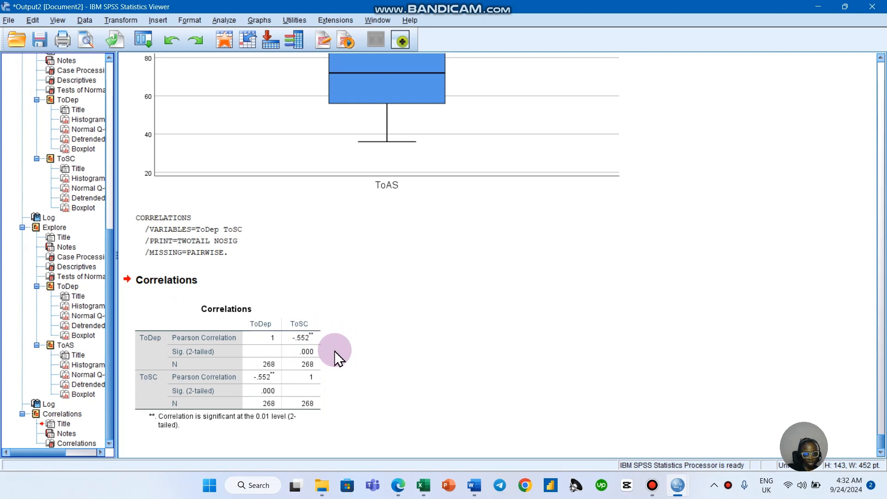
{"action": "left_click", "coordinate": [292, 364]}
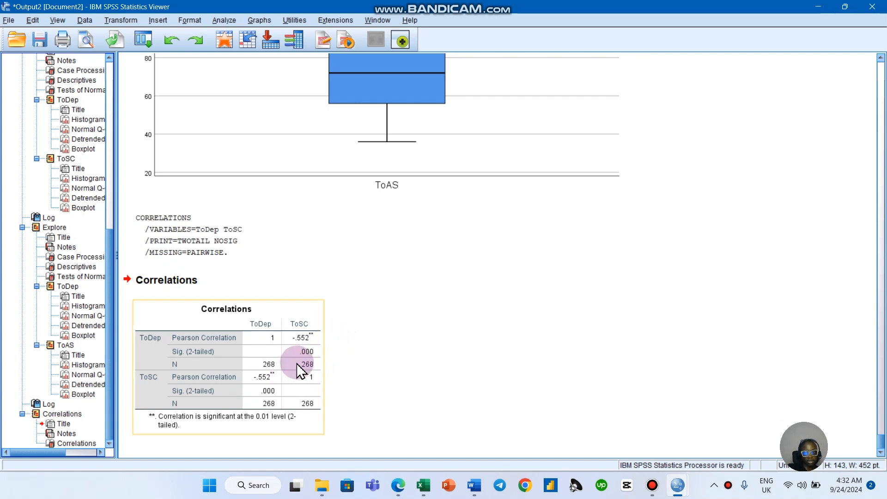
{"action": "left_click", "coordinate": [331, 366]}
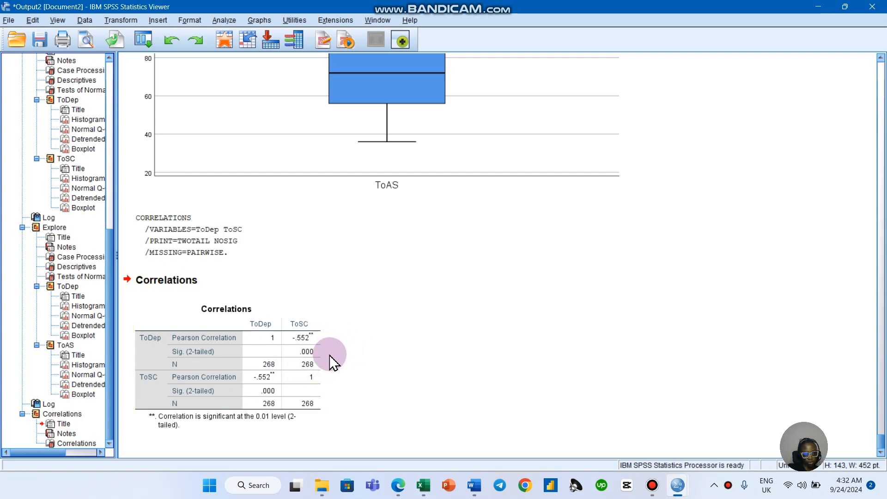
{"action": "left_click", "coordinate": [311, 365]}
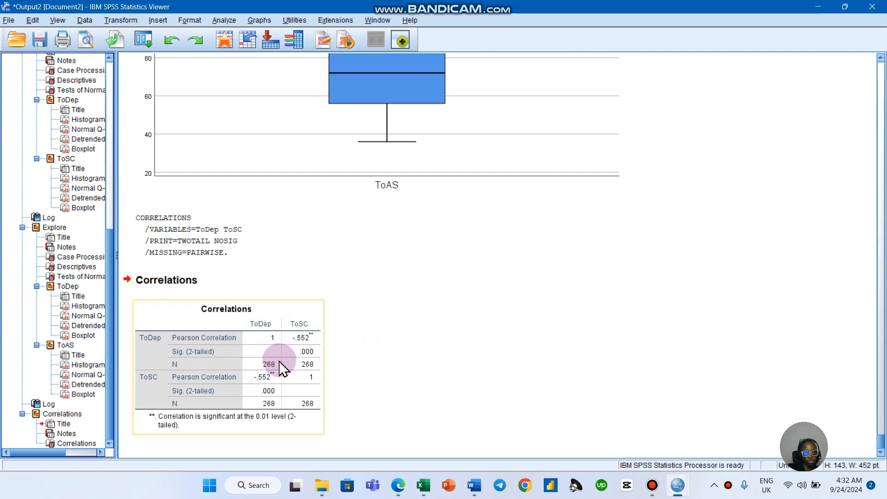
{"action": "left_click", "coordinate": [299, 444]}
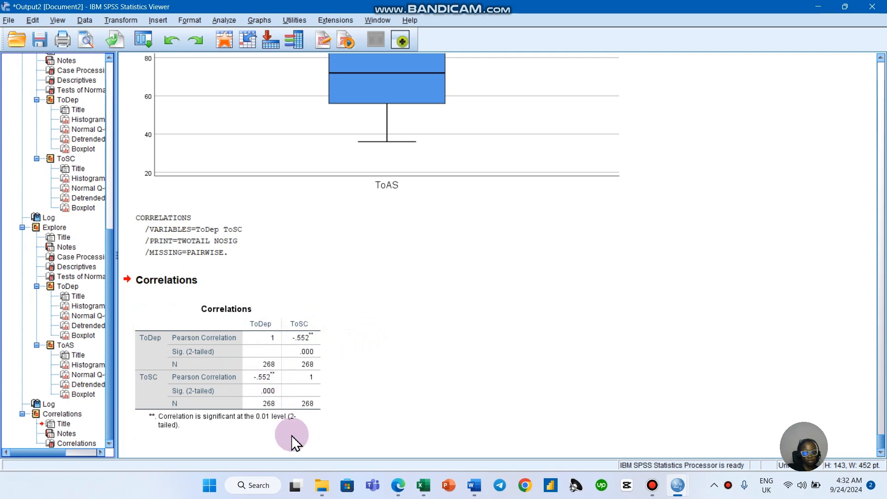
{"action": "left_click", "coordinate": [291, 431]}
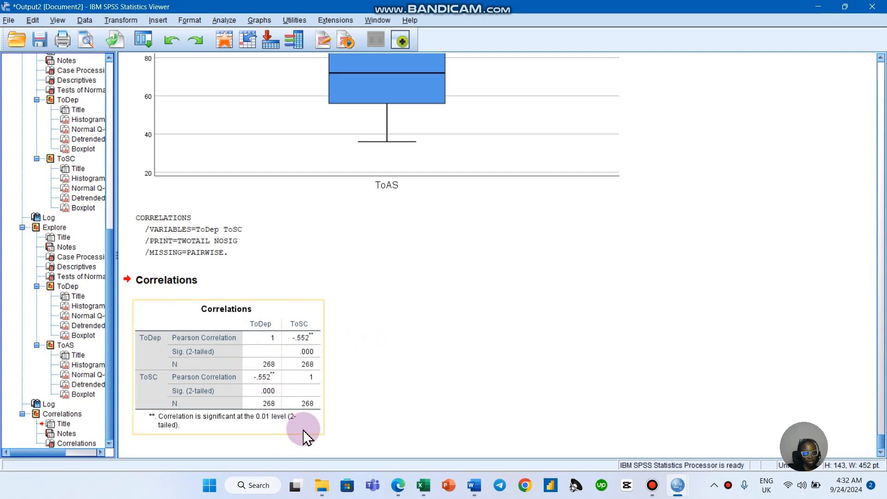
- Switch to the Word document and highlight the second research question, on acculturative stress and depression levels
{"action": "left_click", "coordinate": [224, 297]}
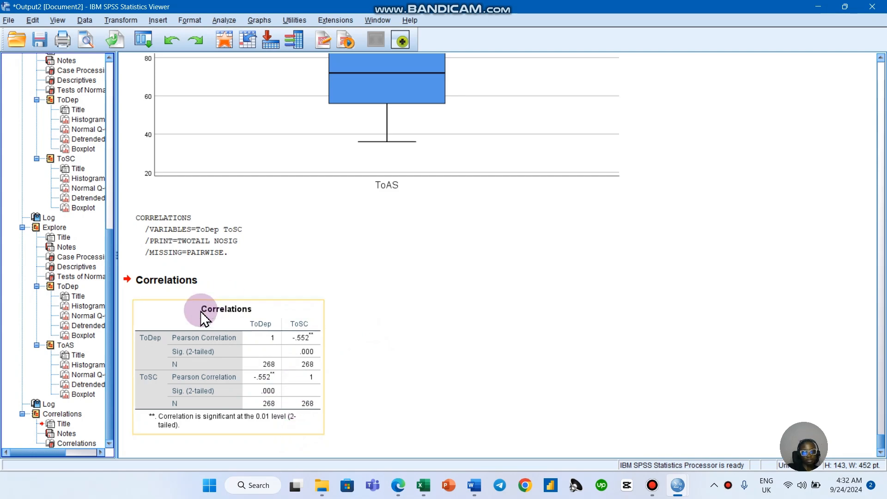
{"action": "left_click", "coordinate": [474, 485]}
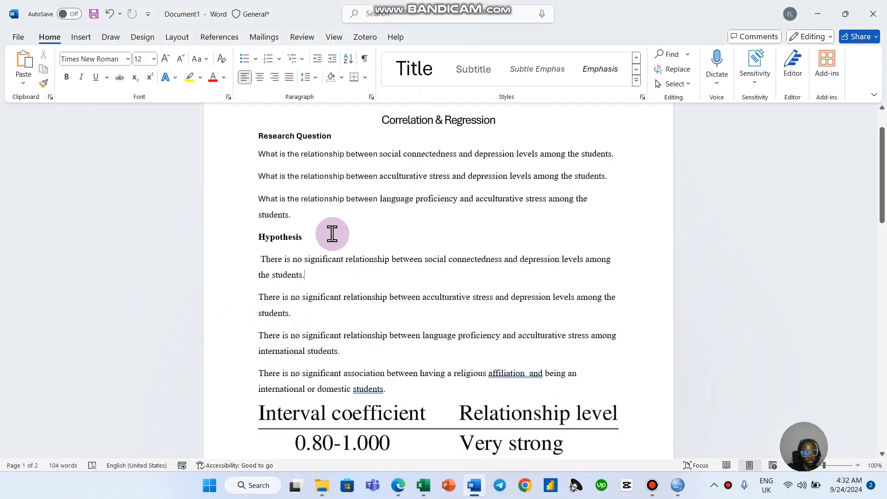
{"action": "left_click_drag", "start_coordinate": [261, 177], "coordinate": [557, 193]}
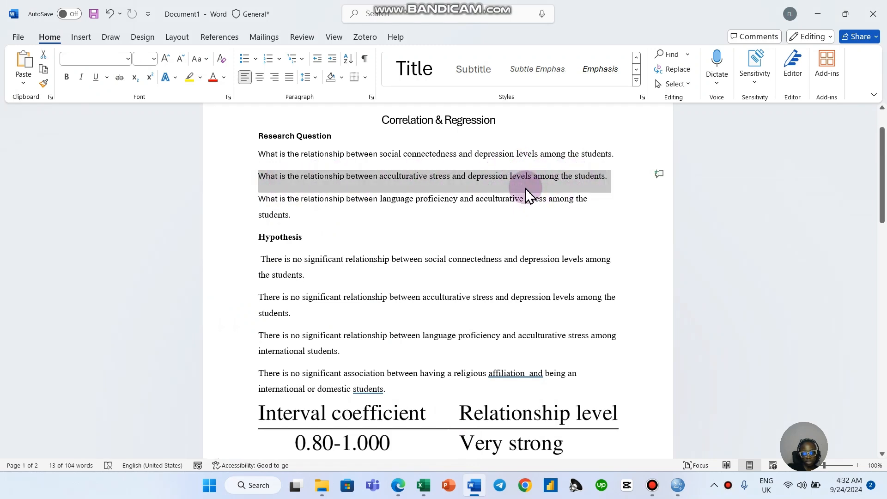
- Switch to the SPSS Data Editor and start defining a Simple Scatter chart from the legacy scatter/dot charts
{"action": "mouse_move", "coordinate": [679, 493]}
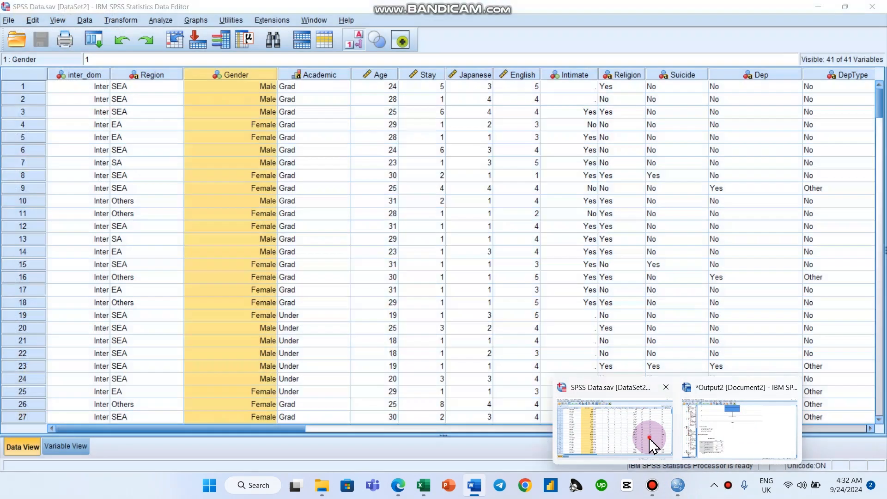
{"action": "left_click", "coordinate": [652, 438]}
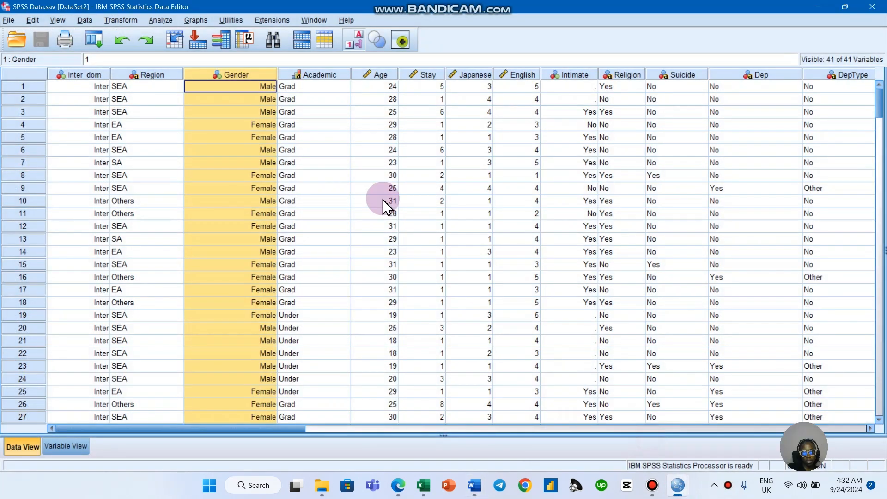
{"action": "left_click", "coordinate": [203, 21]}
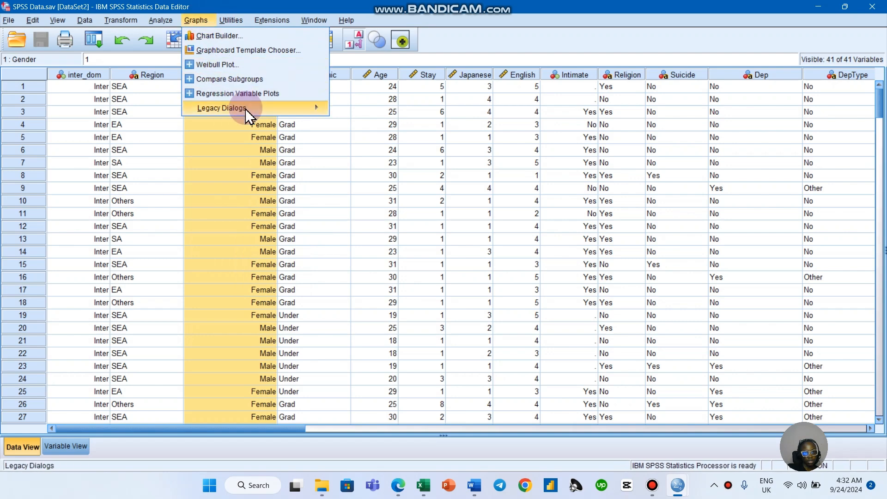
{"action": "left_click", "coordinate": [324, 109]}
{"action": "left_click", "coordinate": [377, 239]}
{"action": "left_click", "coordinate": [378, 215]}
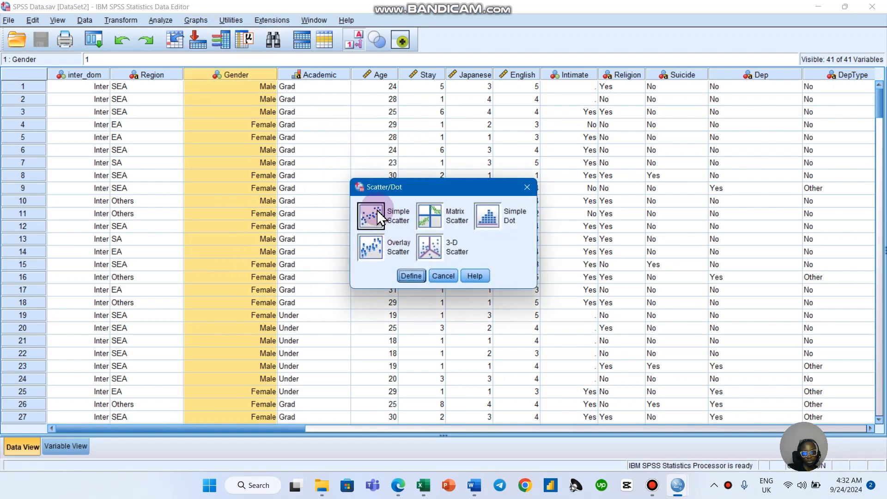
{"action": "left_click", "coordinate": [408, 276]}
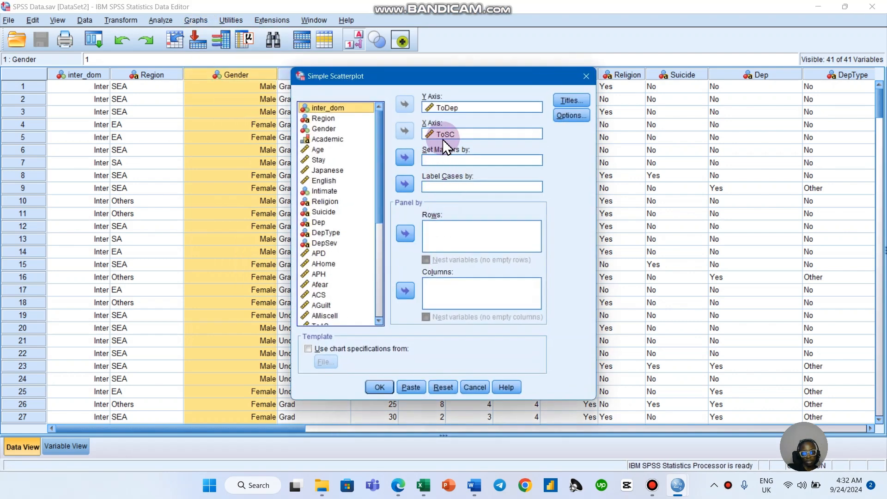
- Replace ToSC with ToAS on the X axis, keeping ToDep on the Y axis, and generate the scatterplot
{"action": "left_click", "coordinate": [442, 135]}
{"action": "left_click", "coordinate": [414, 133]}
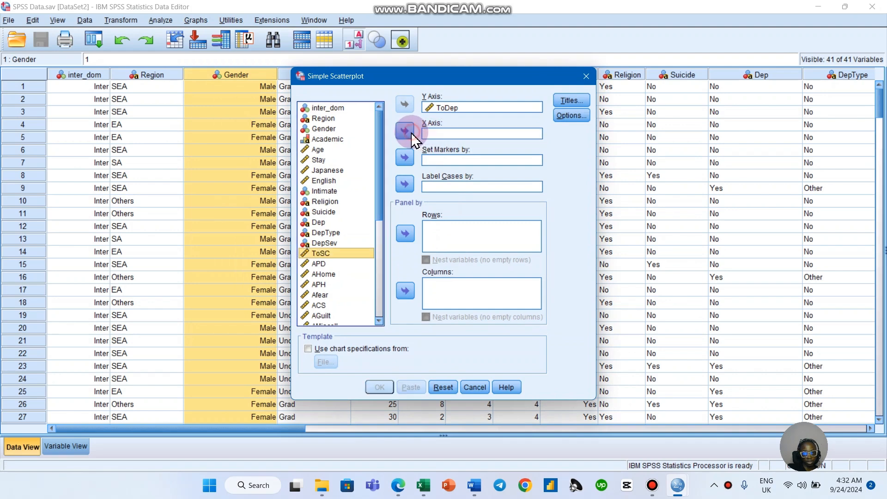
{"action": "left_click_drag", "start_coordinate": [383, 195], "coordinate": [377, 230]}
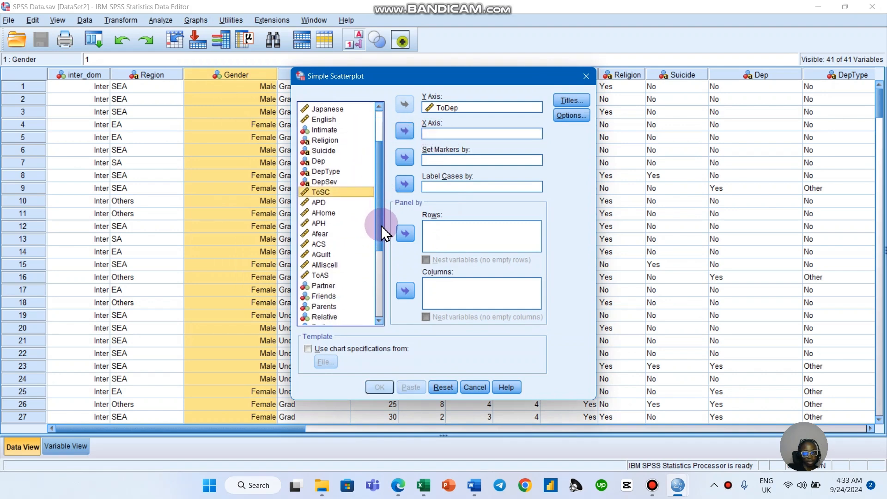
{"action": "left_click", "coordinate": [316, 276]}
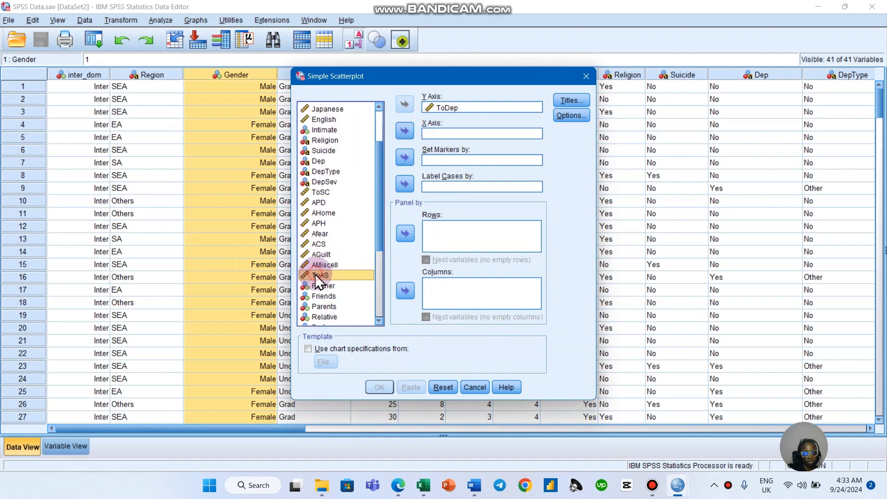
{"action": "left_click", "coordinate": [404, 132]}
{"action": "left_click", "coordinate": [388, 385]}
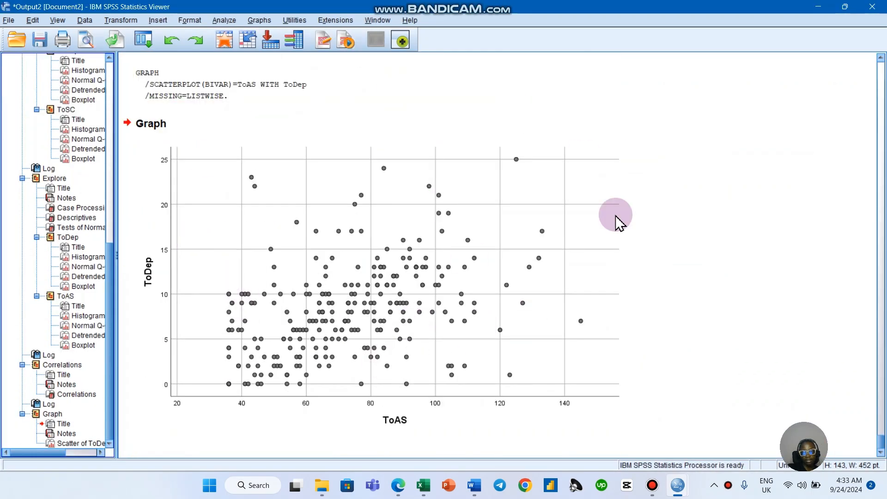
{"action": "left_click", "coordinate": [614, 222]}
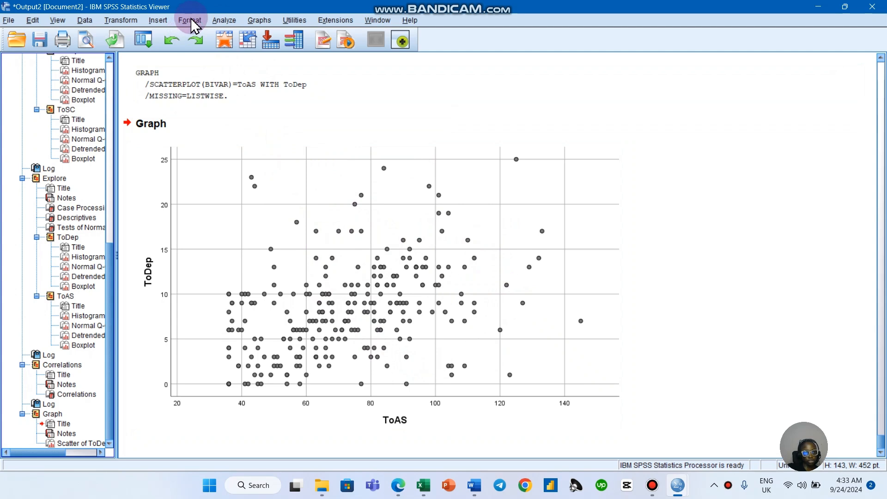
- Set up a bivariate correlation with ToDep and ToAS, removing ToSC from the analysis variables
{"action": "left_click", "coordinate": [216, 20]}
{"action": "mouse_move", "coordinate": [328, 238]}
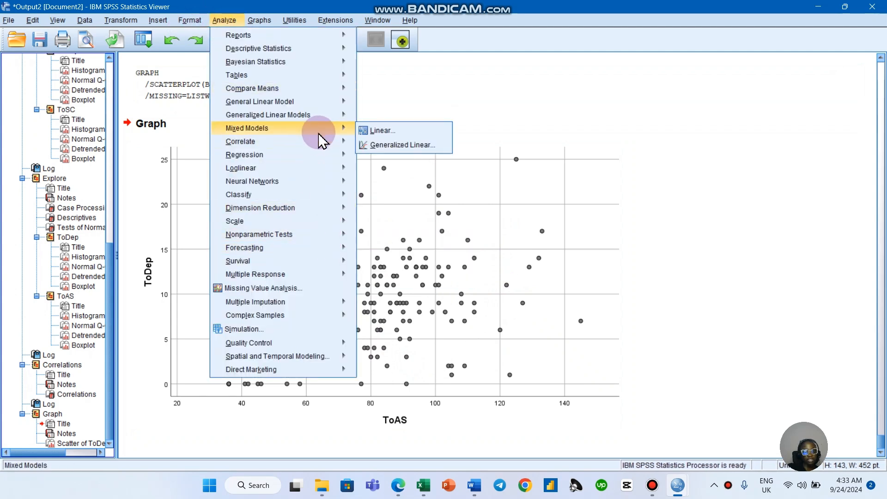
{"action": "mouse_move", "coordinate": [342, 134]}
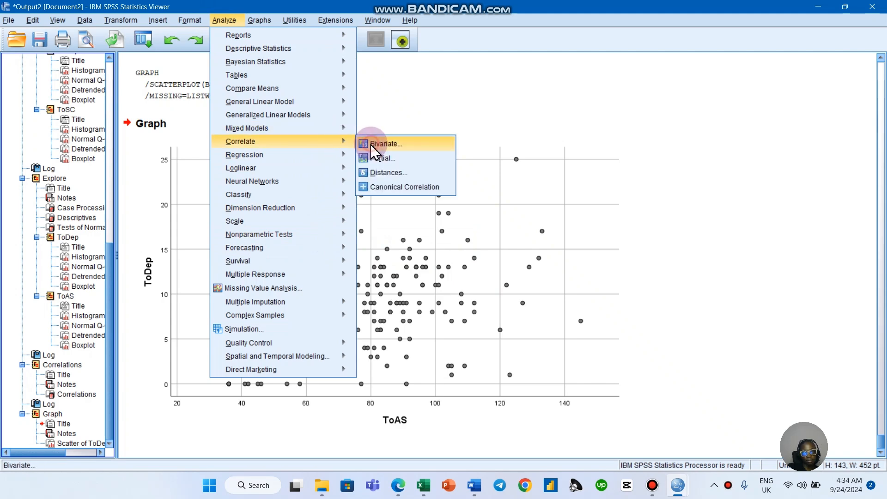
{"action": "left_click", "coordinate": [371, 145]}
{"action": "left_click", "coordinate": [455, 168]}
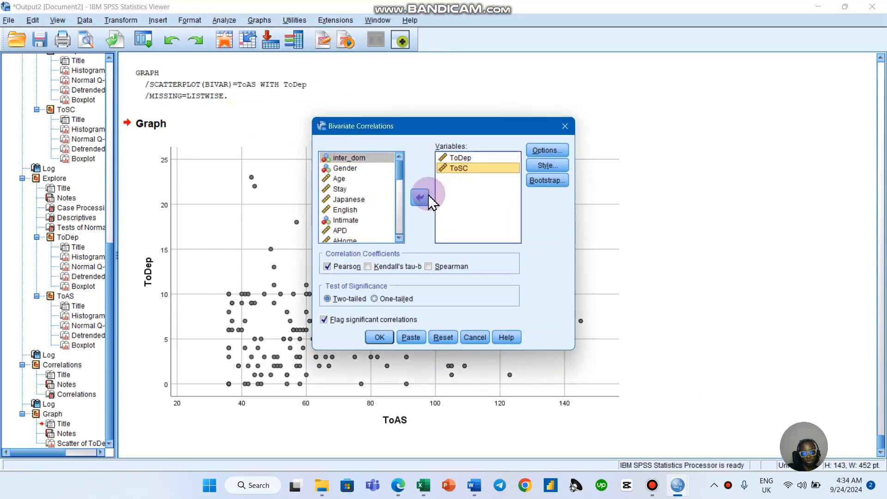
{"action": "left_click", "coordinate": [428, 198]}
{"action": "scroll", "coordinate": [388, 222], "scroll_direction": "down", "scroll_amount": 2}
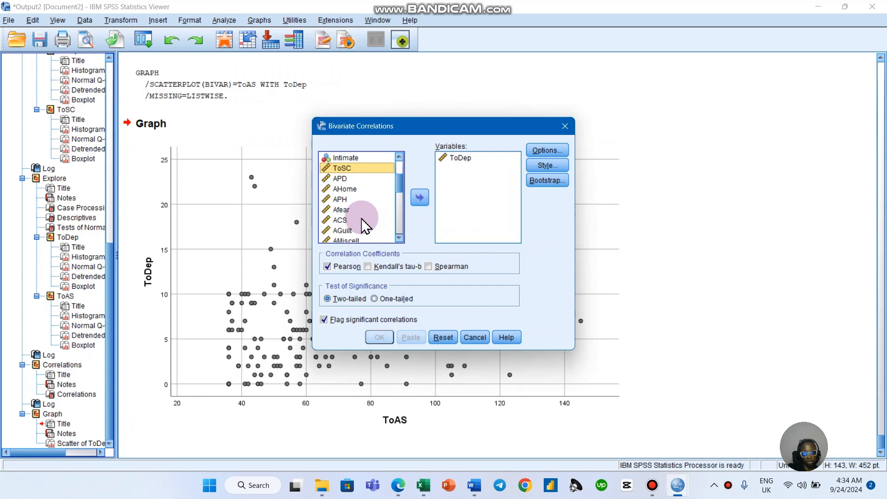
{"action": "scroll", "coordinate": [360, 224], "scroll_direction": "down", "scroll_amount": 1}
{"action": "left_click", "coordinate": [362, 220]}
{"action": "left_click", "coordinate": [418, 198]}
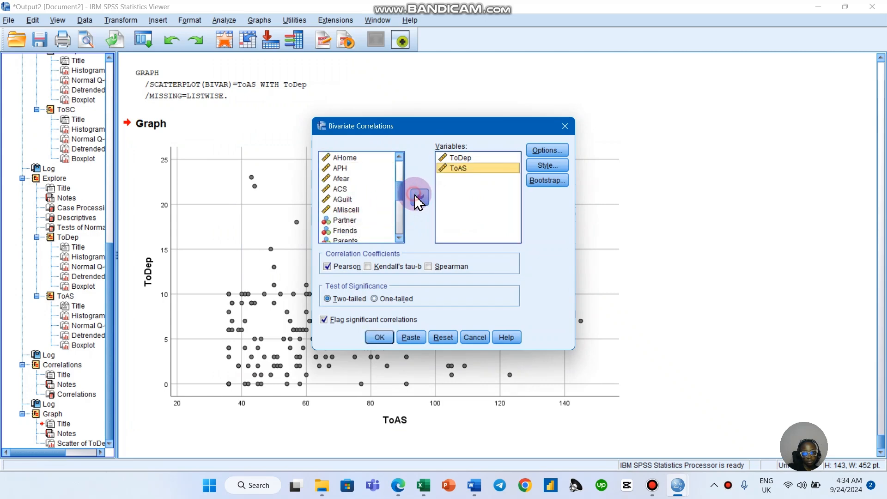
- Change the correlation coefficient from Pearson to Spearman and run the two-tailed correlation
{"action": "left_click", "coordinate": [328, 266]}
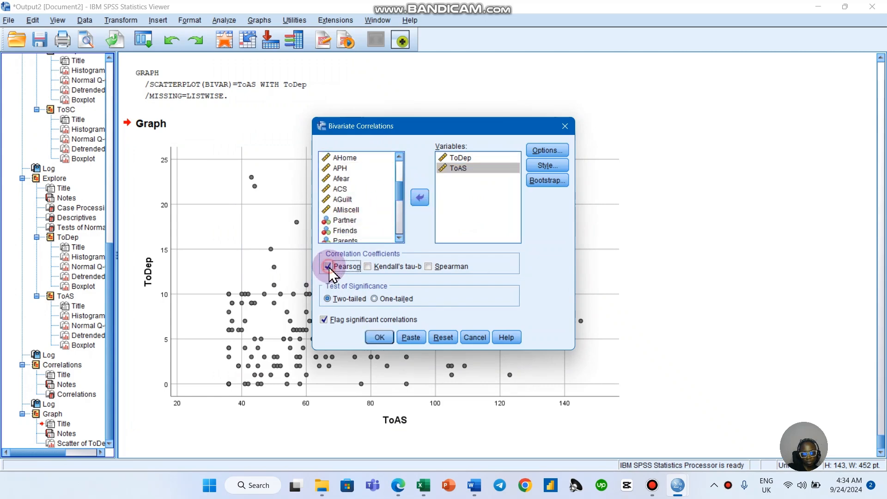
{"action": "left_click", "coordinate": [429, 267]}
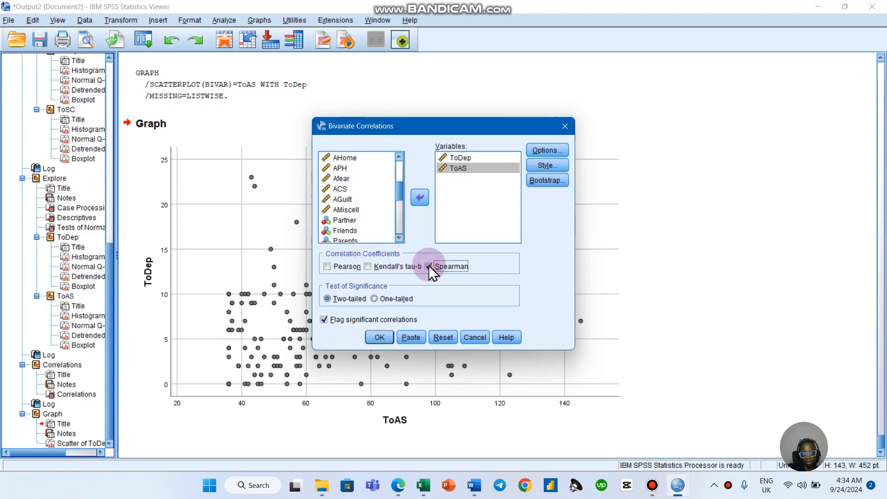
{"action": "left_click", "coordinate": [379, 337]}
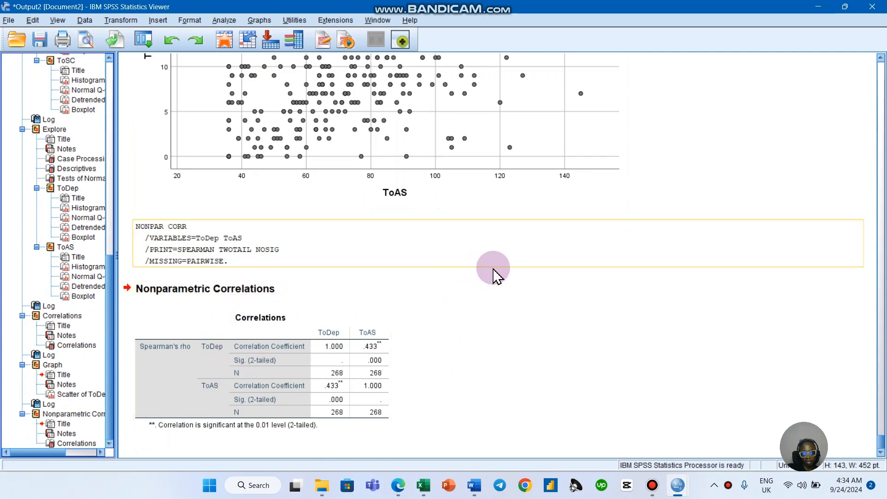
- Examine the Spearman coefficient for ToDep and ToAS and compare it with the pattern in the scatterplot
{"action": "left_click", "coordinate": [320, 378]}
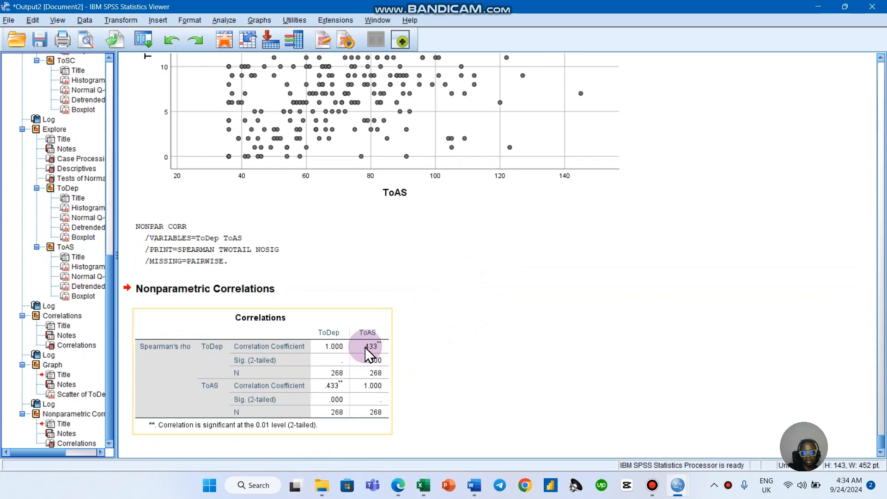
{"action": "left_click", "coordinate": [396, 198]}
{"action": "scroll", "coordinate": [416, 194], "scroll_direction": "up", "scroll_amount": 3}
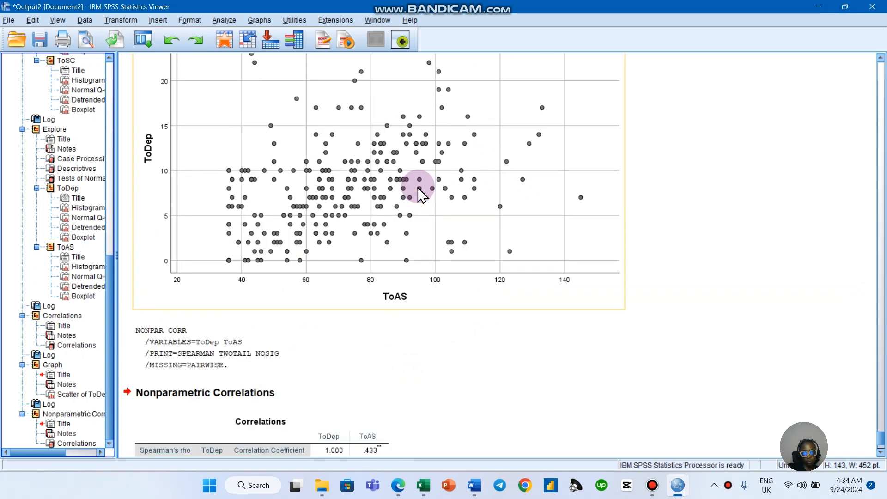
{"action": "scroll", "coordinate": [479, 196], "scroll_direction": "down", "scroll_amount": 3}
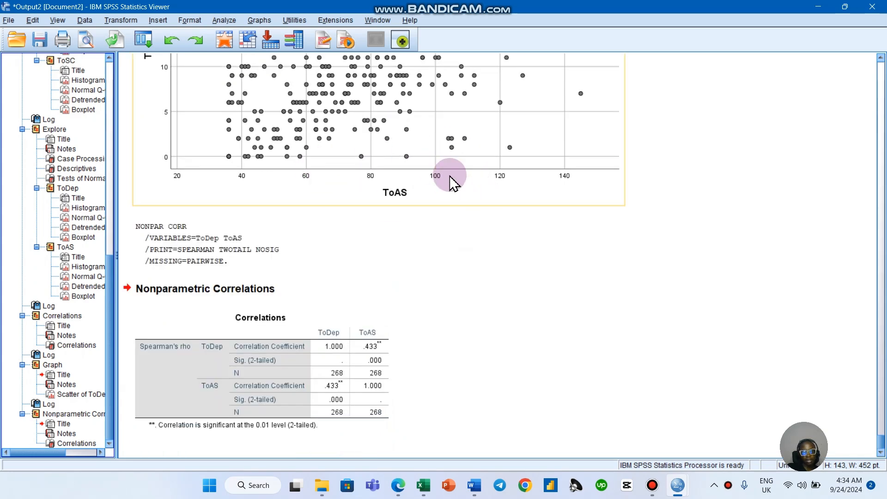
{"action": "scroll", "coordinate": [451, 189], "scroll_direction": "up", "scroll_amount": 3}
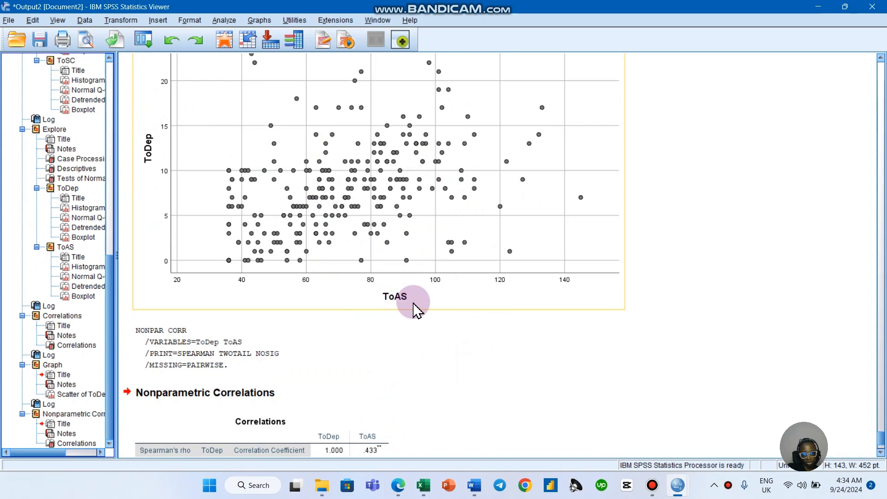
{"action": "scroll", "coordinate": [423, 309], "scroll_direction": "down", "scroll_amount": 3}
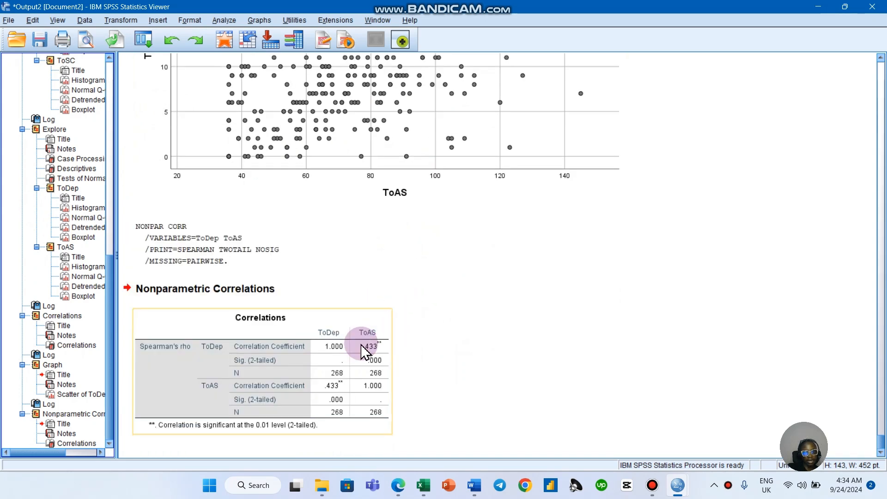
- Switch to the Word document, read the null hypothesis on acculturative stress and depression levels, and return to the SPSS output
{"action": "mouse_move", "coordinate": [475, 485]}
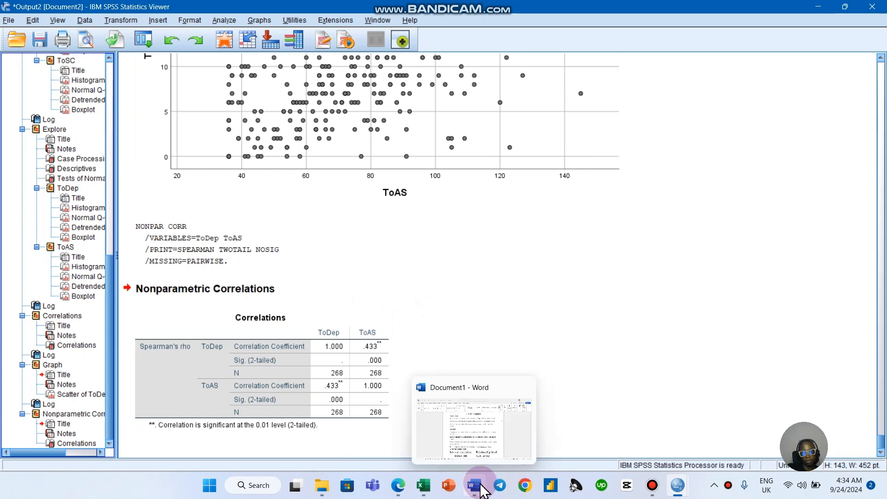
{"action": "left_click", "coordinate": [488, 450]}
{"action": "left_click", "coordinate": [277, 301]}
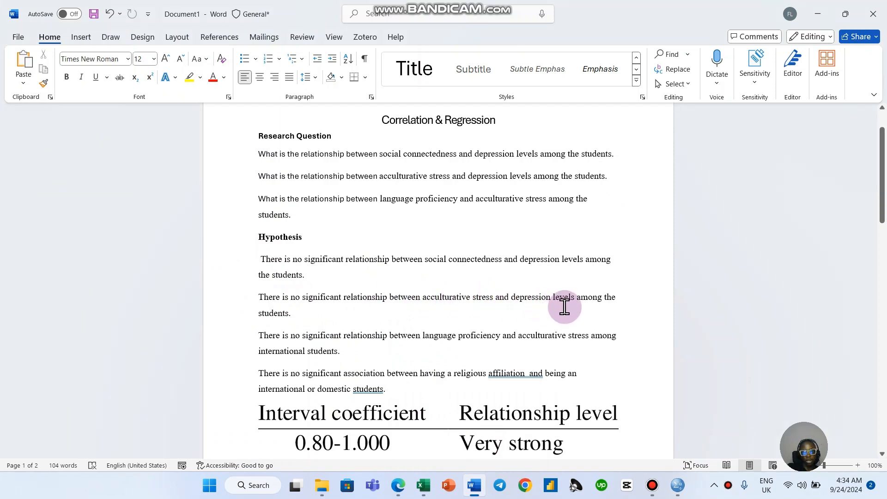
{"action": "left_click", "coordinate": [825, 14]}
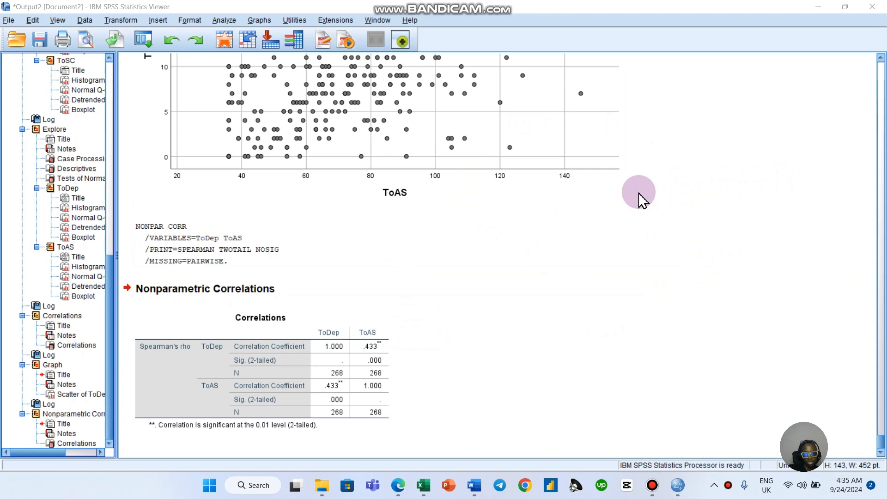
- Compare the Spearman coefficient in the SPSS output with the interval coefficient and relationship level table in the Word document
{"action": "mouse_move", "coordinate": [474, 484]}
{"action": "left_click", "coordinate": [472, 455]}
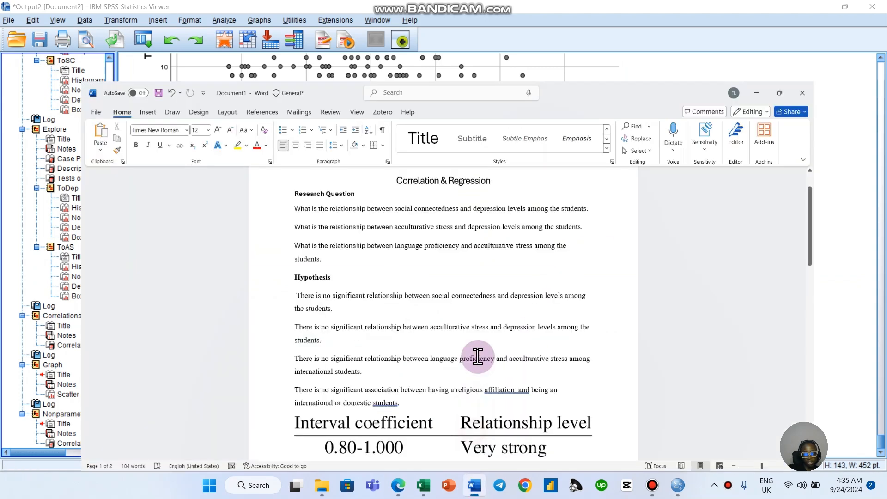
{"action": "scroll", "coordinate": [477, 357], "scroll_direction": "down", "scroll_amount": 5}
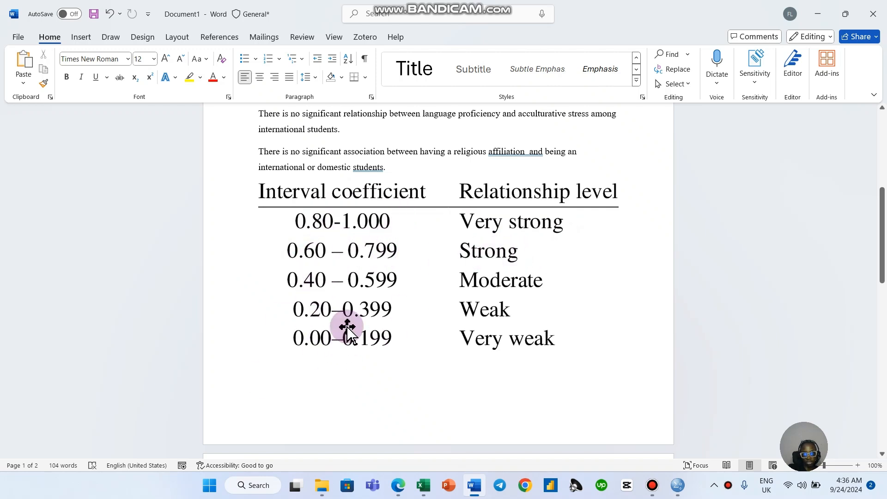
{"action": "mouse_move", "coordinate": [677, 485]}
{"action": "left_click", "coordinate": [712, 439]}
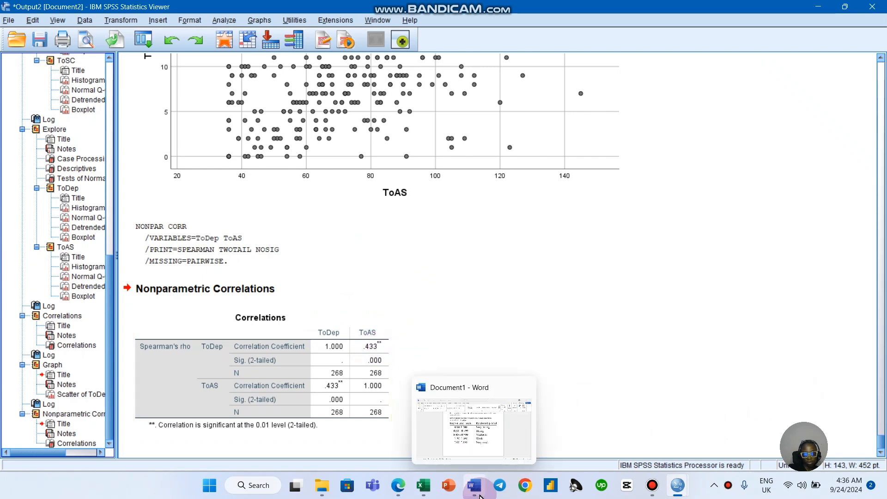
{"action": "left_click", "coordinate": [481, 442]}
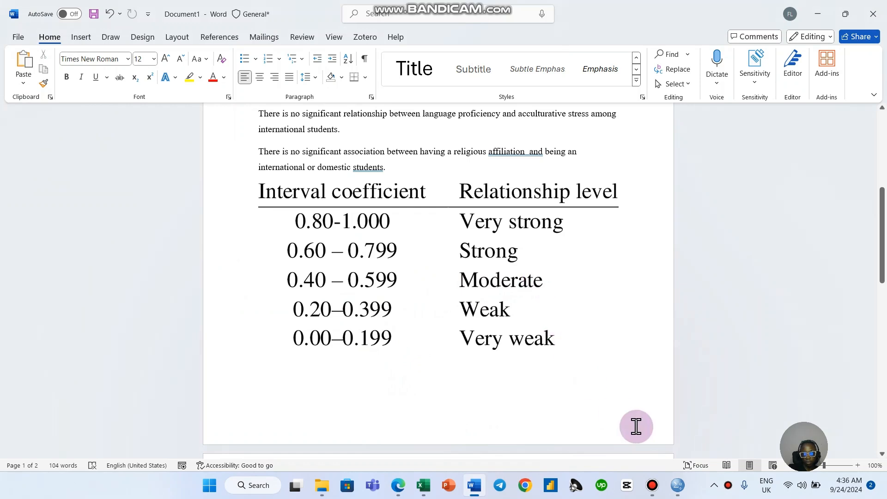
- Return to the SPSS output and review the Spearman's rho table for ToDep and ToAS
{"action": "mouse_move", "coordinate": [677, 484]}
{"action": "left_click", "coordinate": [723, 441]}
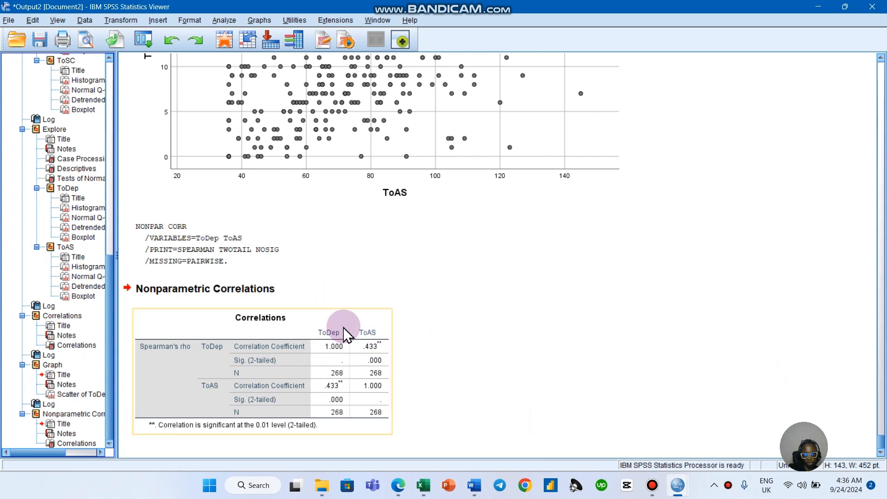
{"action": "left_click", "coordinate": [387, 331]}
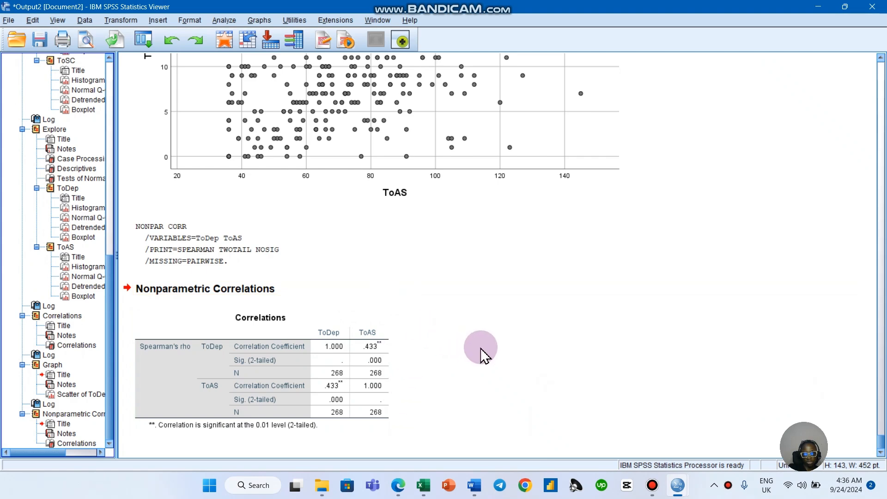
- Review the Pearson correlation table for ToDep and ToSC and compare its coefficient with the relationship level table in the Word document
{"action": "scroll", "coordinate": [489, 356], "scroll_direction": "up", "scroll_amount": 5}
{"action": "scroll", "coordinate": [495, 355], "scroll_direction": "up", "scroll_amount": 2}
{"action": "left_click", "coordinate": [278, 262]}
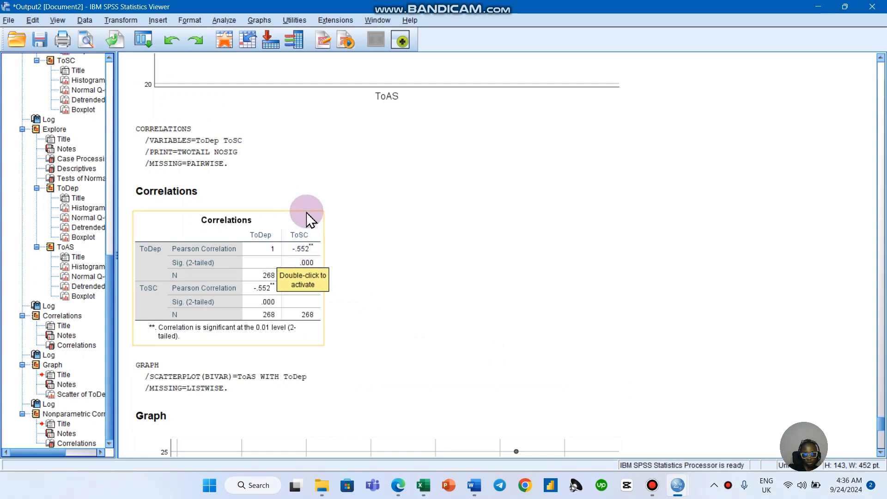
{"action": "left_click", "coordinate": [353, 248]}
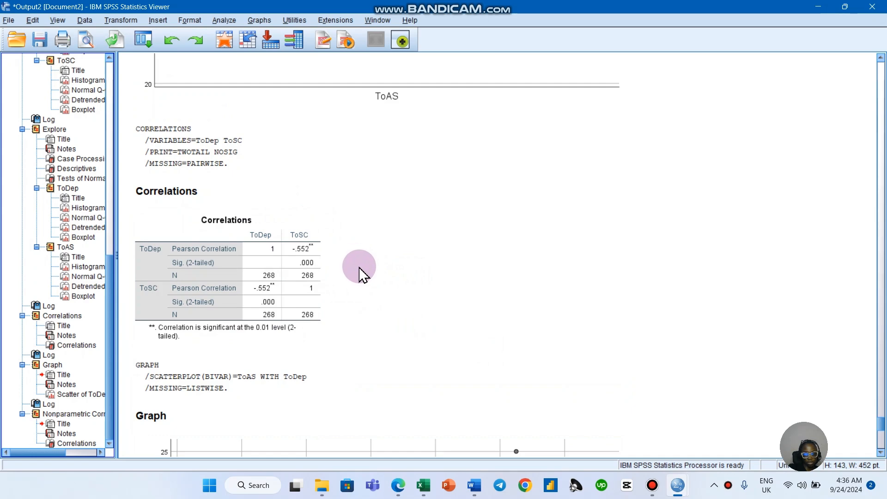
{"action": "mouse_move", "coordinate": [474, 484]}
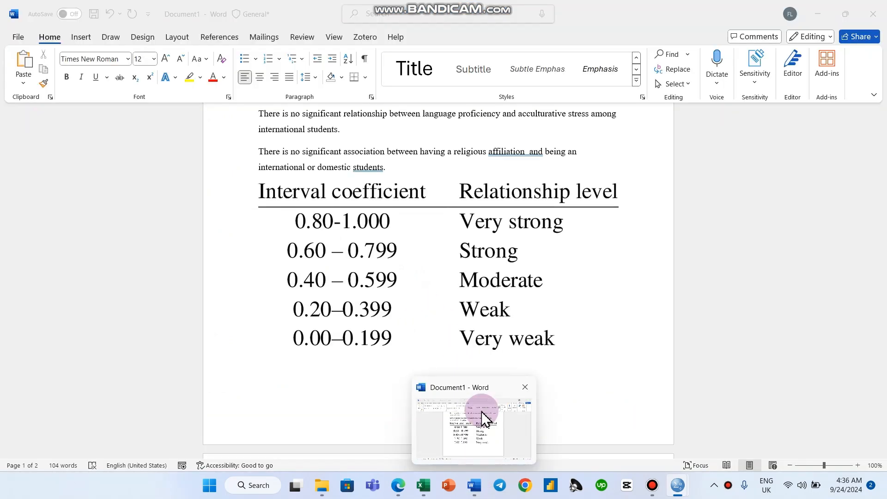
{"action": "left_click", "coordinate": [483, 418]}
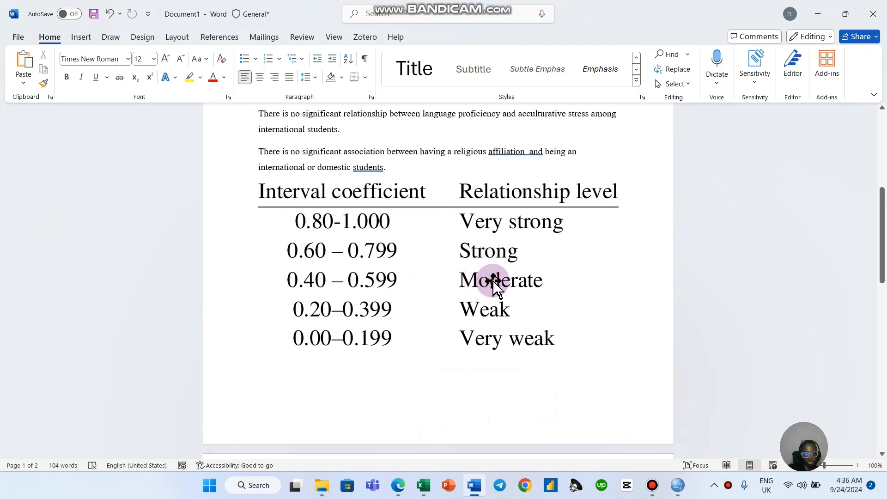
- Return to the SPSS output and examine the two-tailed significance of the Pearson correlation between ToDep and ToSC
{"action": "mouse_move", "coordinate": [678, 484]}
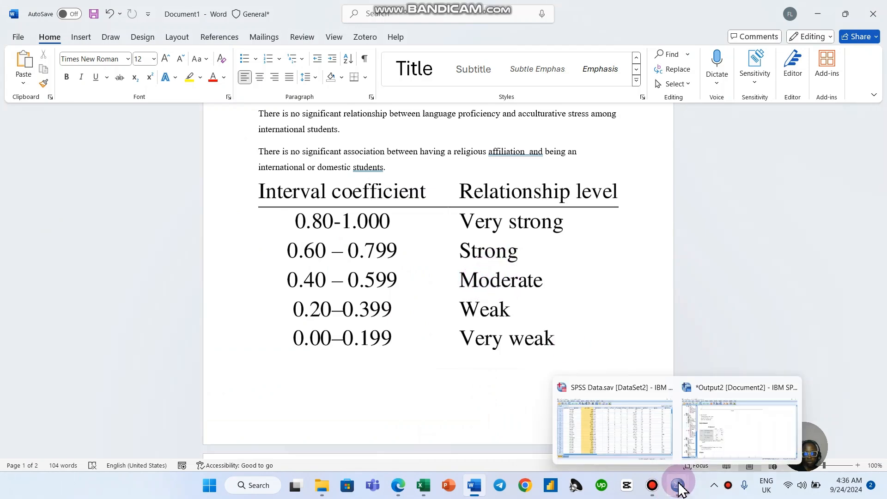
{"action": "left_click", "coordinate": [703, 436]}
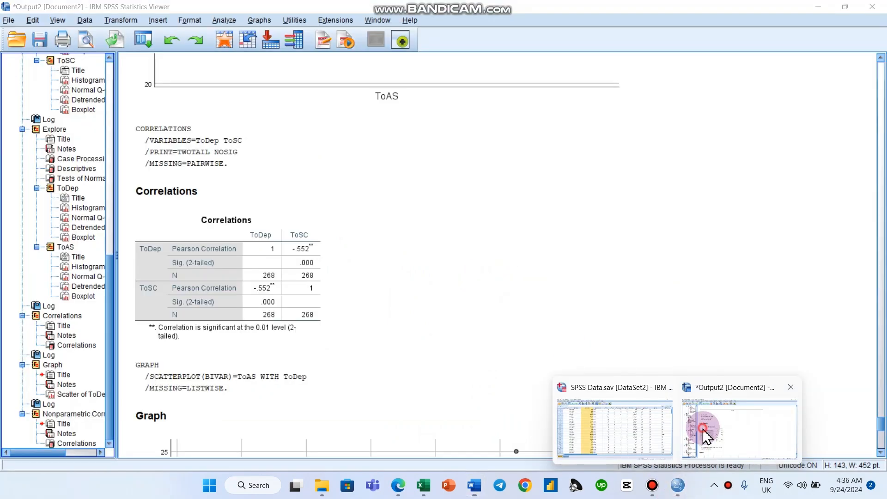
{"action": "left_click", "coordinate": [321, 267]}
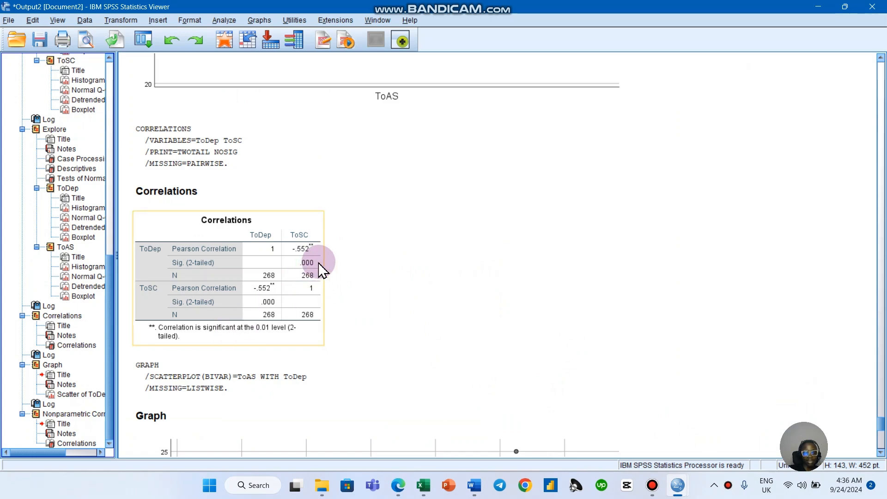
{"action": "left_click", "coordinate": [253, 210]}
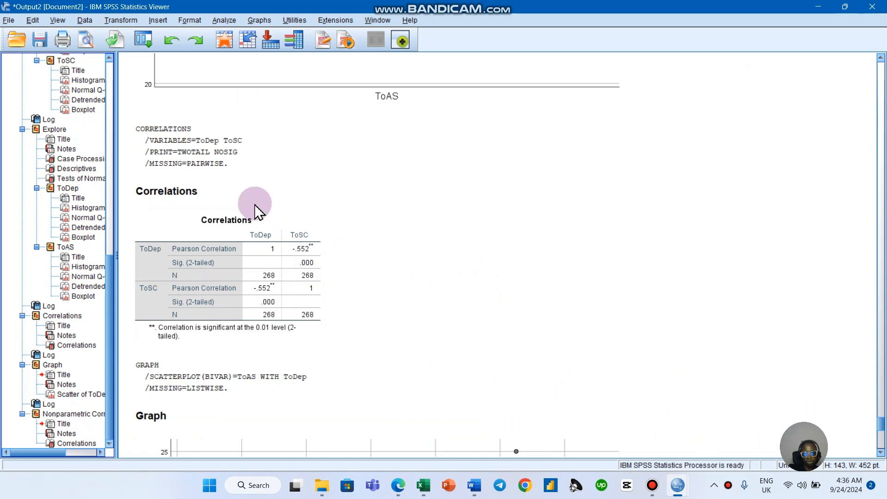
{"action": "left_click", "coordinate": [263, 224]}
{"action": "left_click", "coordinate": [500, 361]}
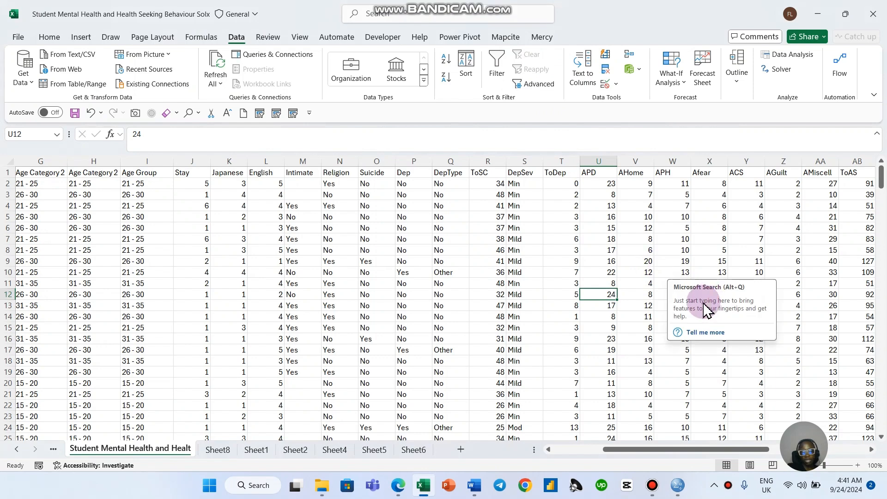
{"action": "key", "text": "Right"}
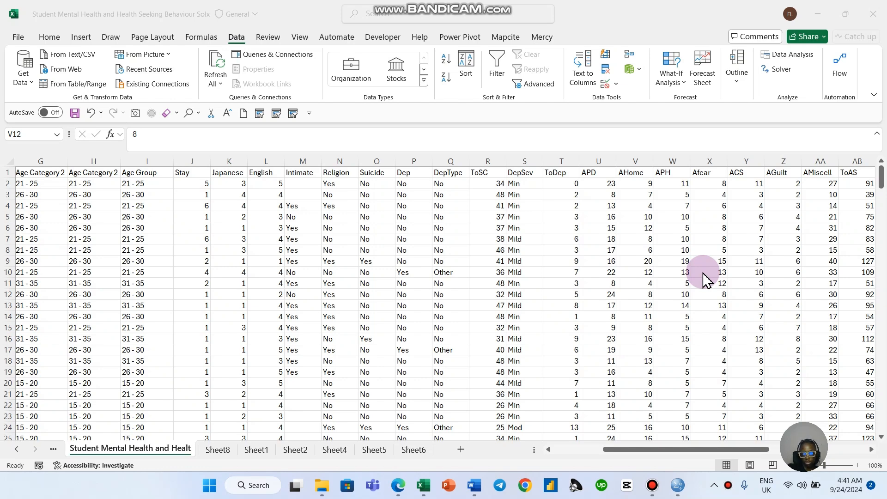
{"action": "left_click", "coordinate": [237, 37]}
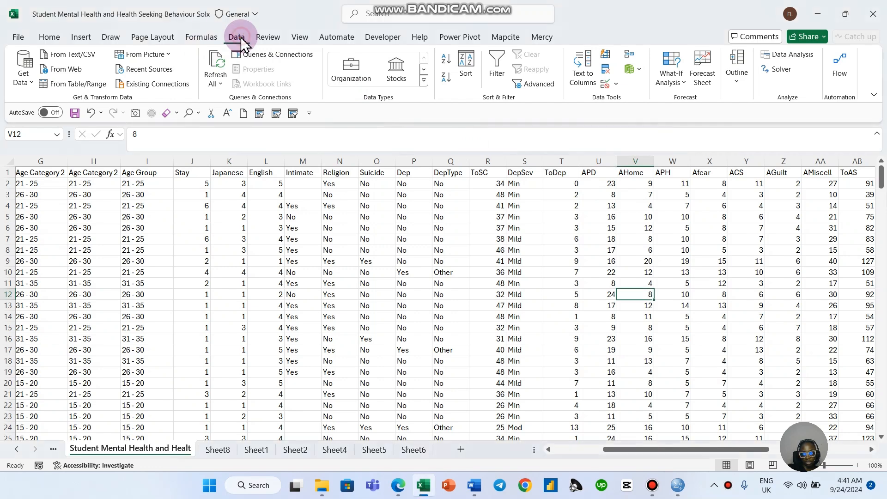
{"action": "double_click", "coordinate": [240, 38]}
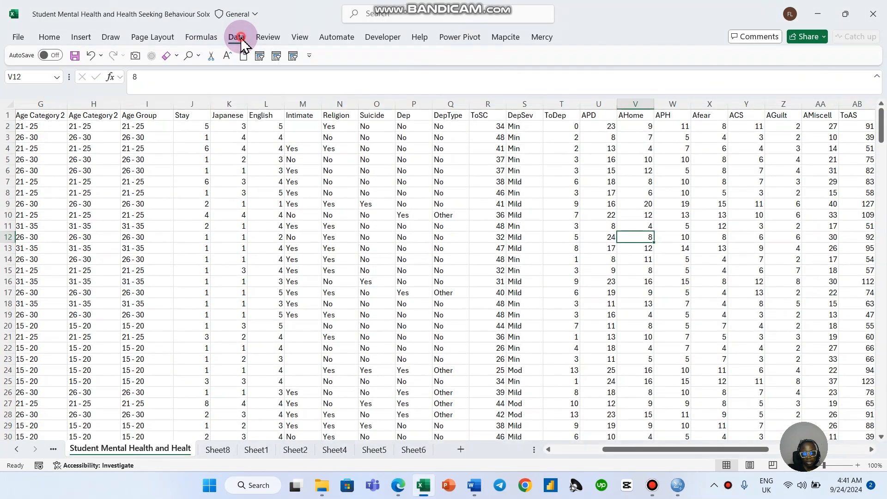
{"action": "left_click", "coordinate": [240, 39]}
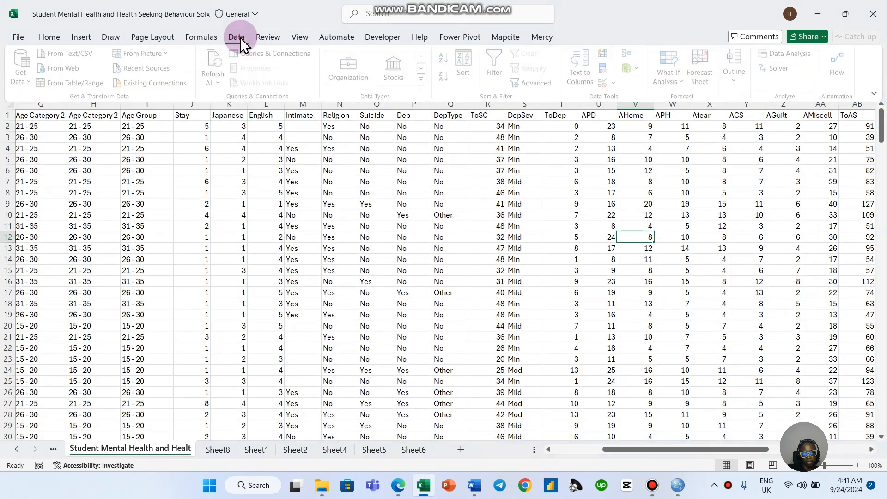
{"action": "left_click", "coordinate": [874, 95]}
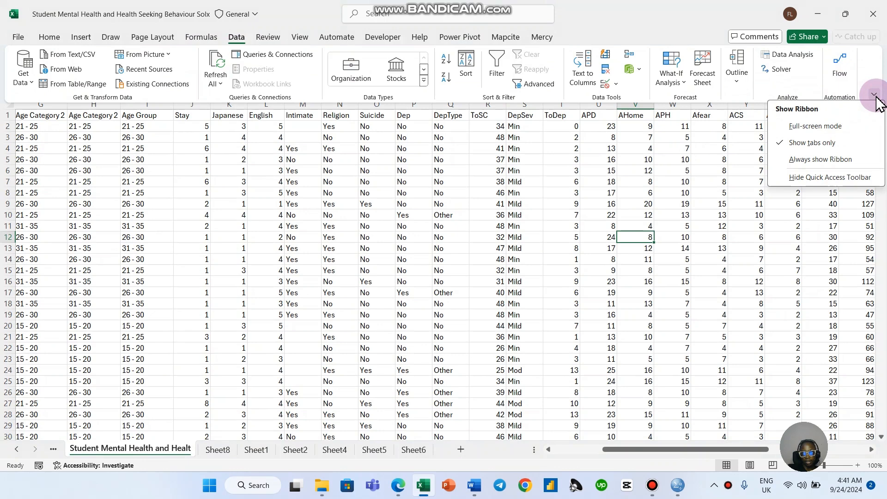
{"action": "left_click", "coordinate": [826, 158]}
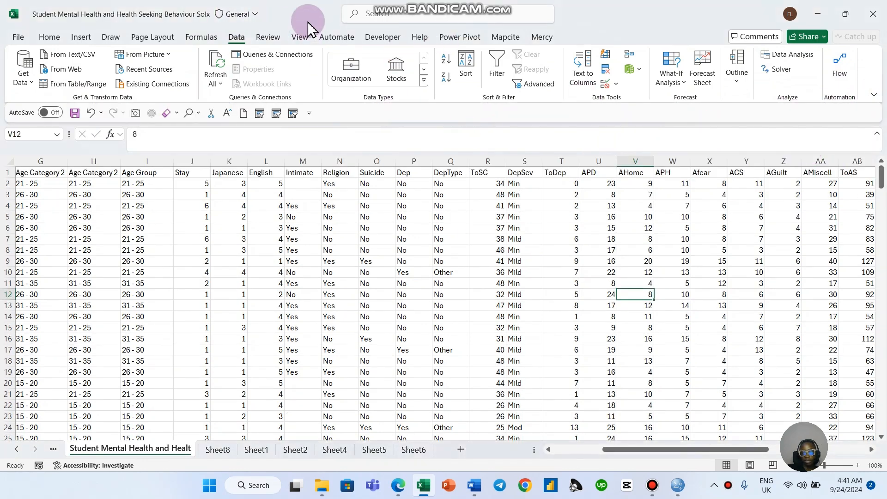
{"action": "left_click", "coordinate": [799, 57]}
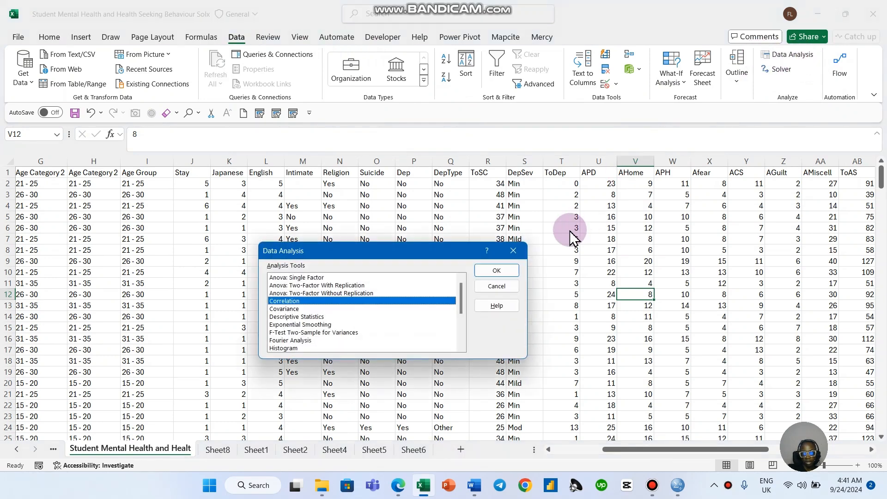
{"action": "left_click", "coordinate": [513, 250]}
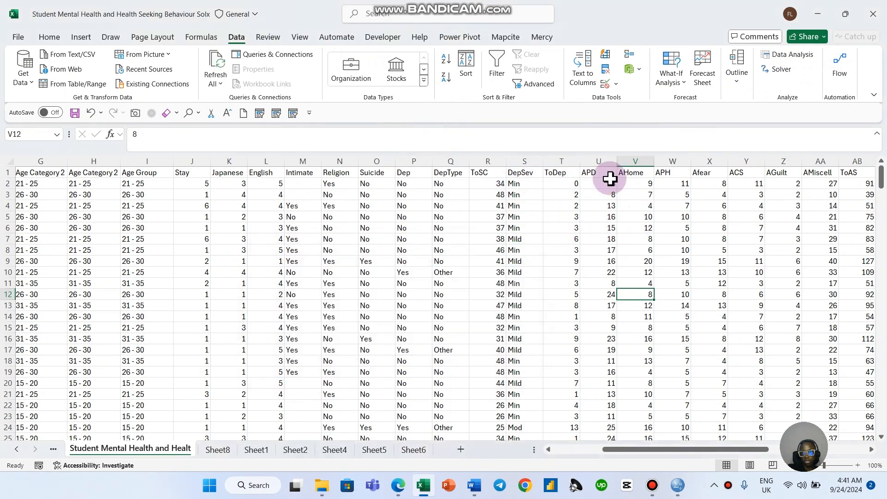
- Insert a blank column between ToSC and DepSev in the Excel data sheet and move the ToDep column into it
{"action": "left_click", "coordinate": [566, 163]}
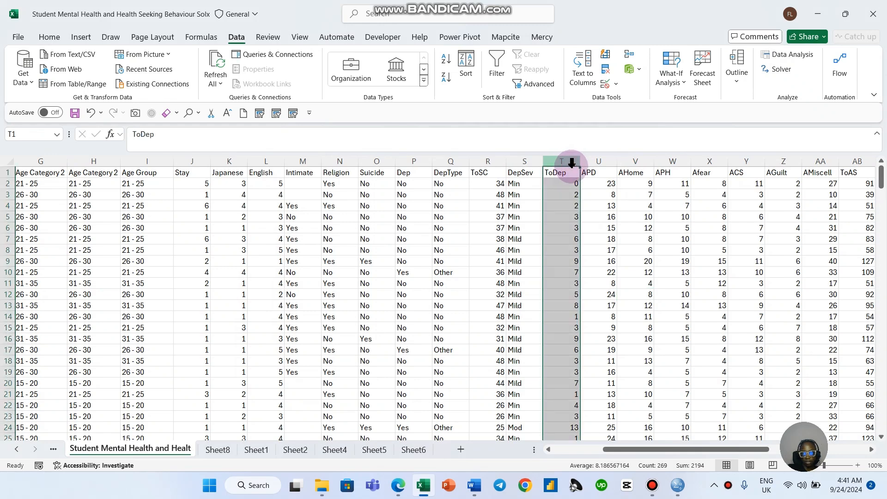
{"action": "left_click", "coordinate": [489, 159]}
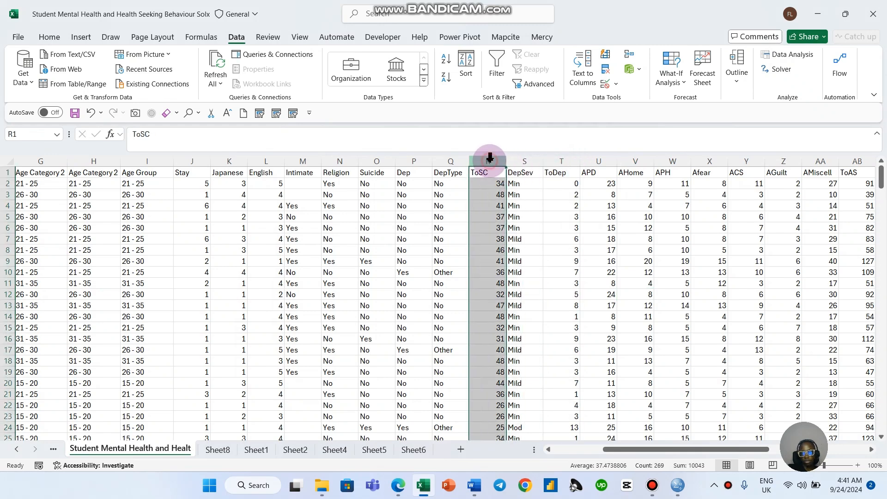
{"action": "left_click", "coordinate": [567, 160]}
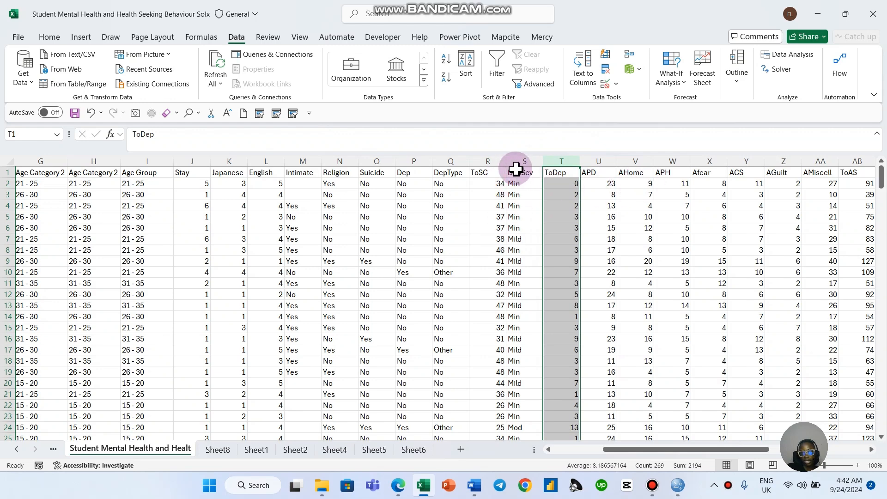
{"action": "left_click", "coordinate": [493, 160]}
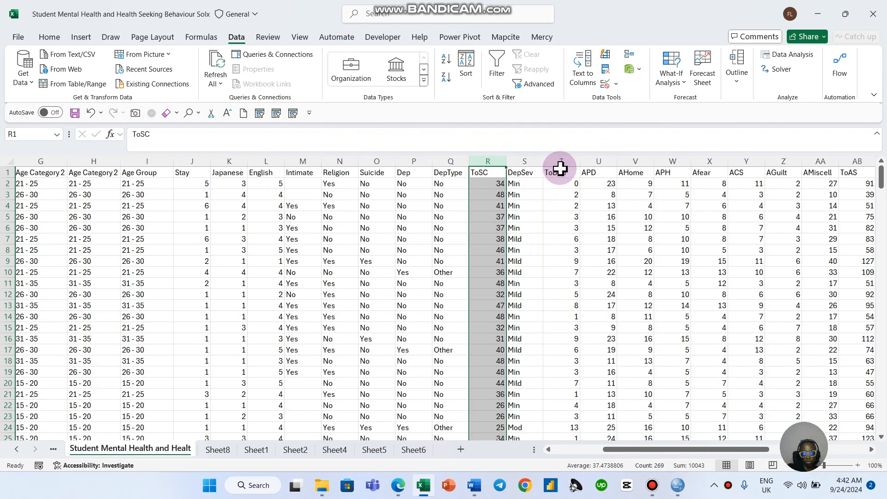
{"action": "left_click", "coordinate": [524, 164]}
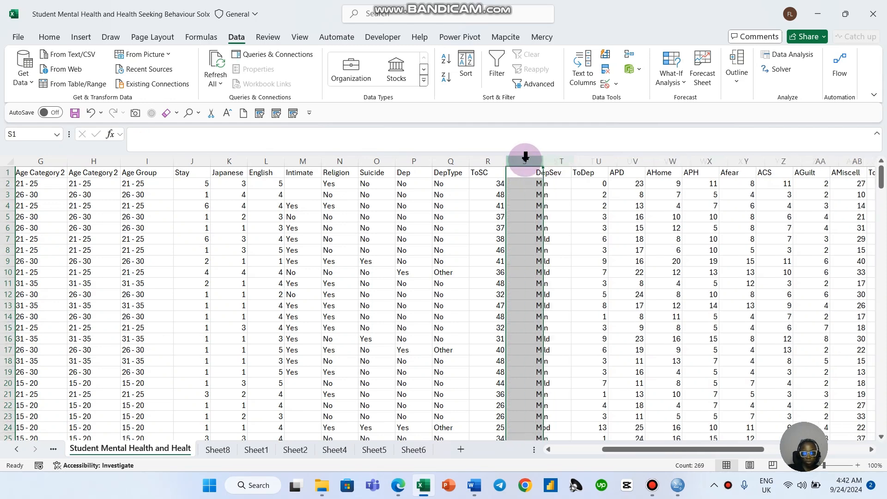
{"action": "key", "text": "ctrl+shift+plus"}
{"action": "left_click", "coordinate": [594, 162]}
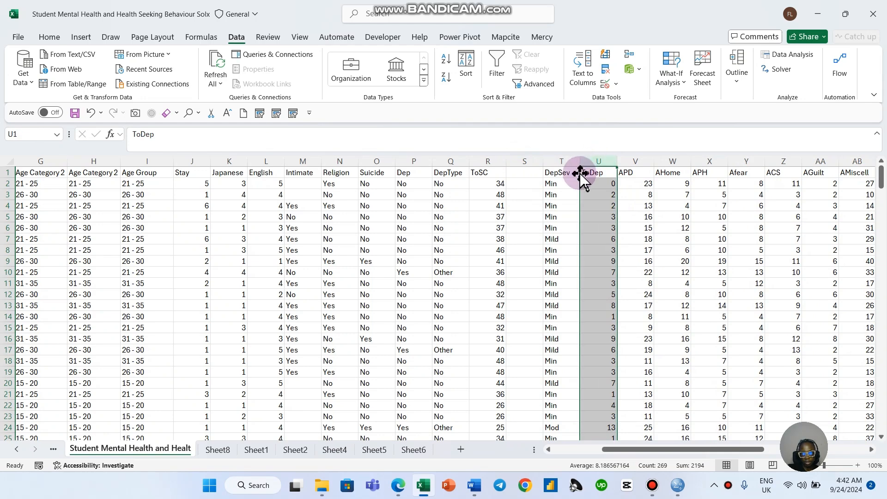
{"action": "left_click_drag", "start_coordinate": [580, 175], "coordinate": [529, 179]}
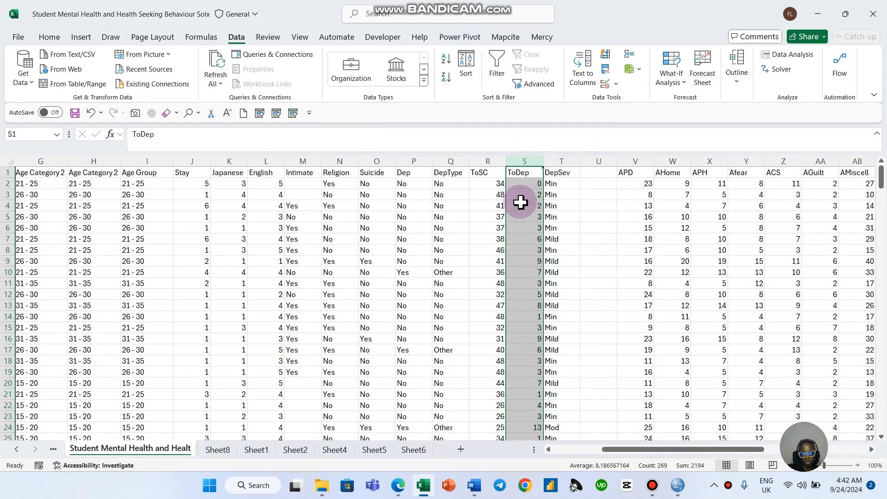
{"action": "left_click", "coordinate": [613, 206]}
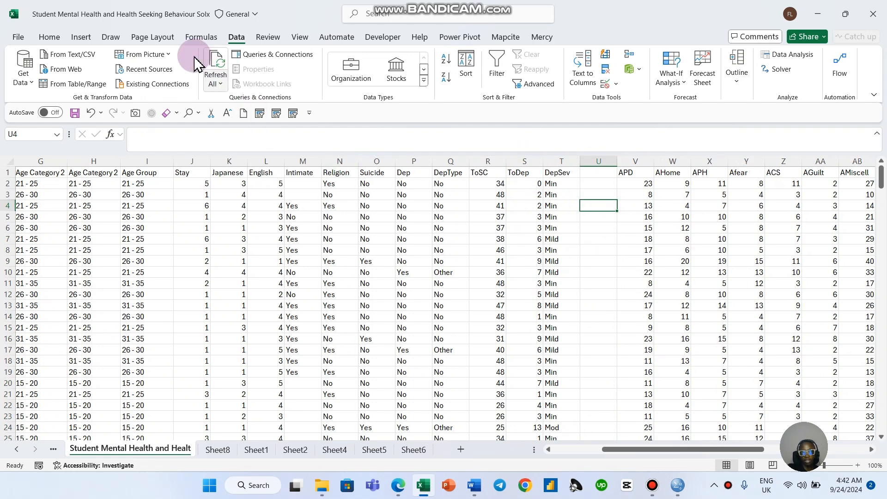
- Run the Correlation data analysis on the ToSC and ToDep columns, range $R$1:$S$269, with first-row labels and output to a new worksheet
{"action": "left_click", "coordinate": [785, 55]}
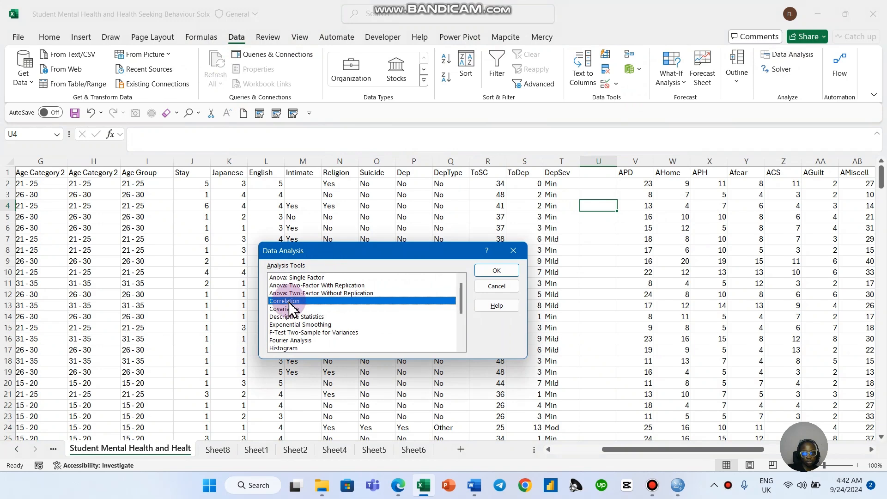
{"action": "left_click", "coordinate": [496, 270]}
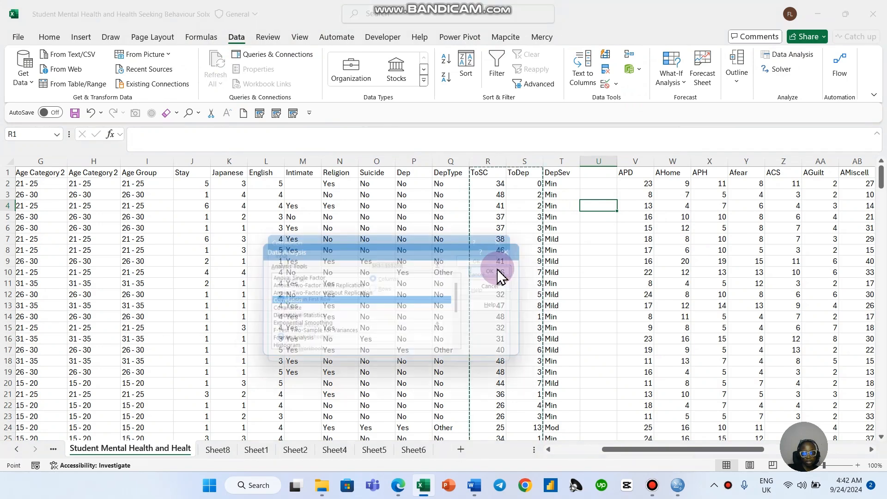
{"action": "key", "text": "BackSpace"}
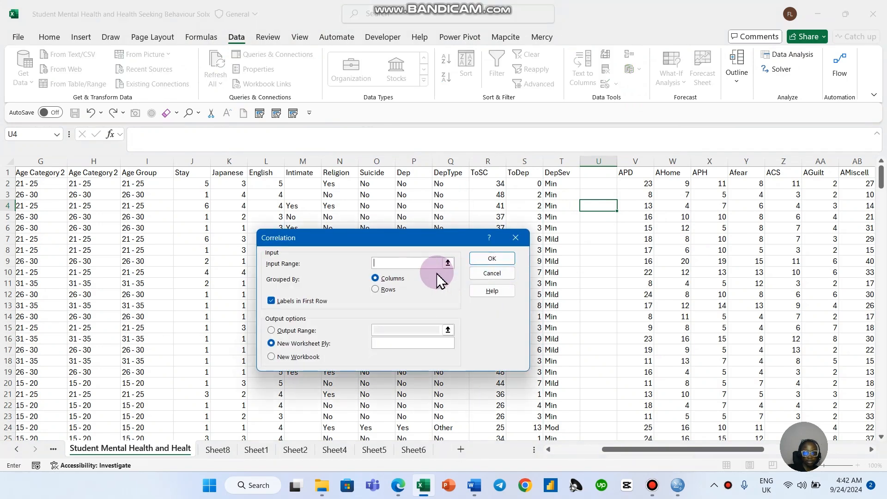
{"action": "left_click_drag", "start_coordinate": [370, 238], "coordinate": [255, 177]}
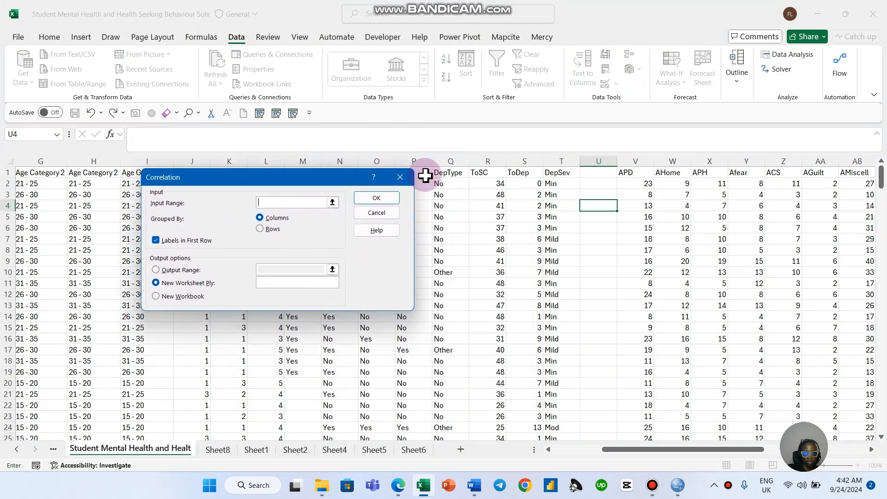
{"action": "left_click", "coordinate": [476, 170]}
{"action": "left_click_drag", "start_coordinate": [476, 170], "coordinate": [511, 171]}
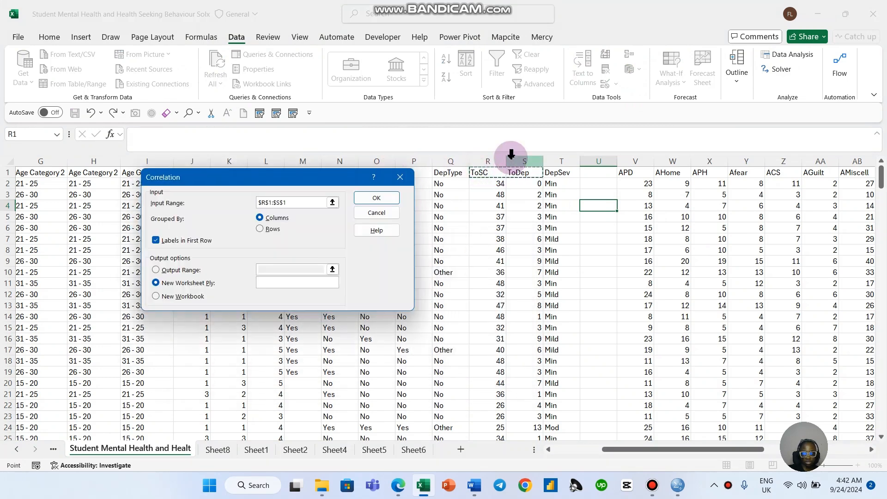
{"action": "key", "text": "ctrl+shift+Down"}
{"action": "scroll", "coordinate": [630, 225], "scroll_direction": "up", "scroll_amount": 19}
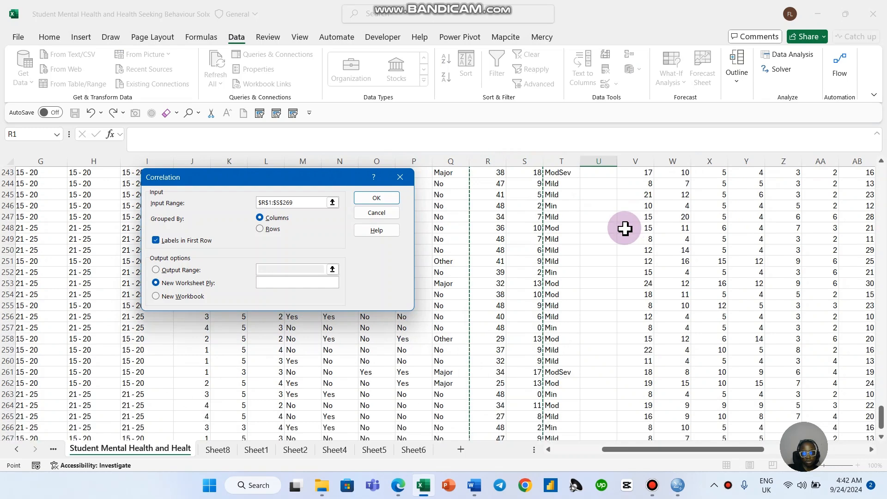
{"action": "left_click_drag", "start_coordinate": [882, 361], "coordinate": [882, 147]}
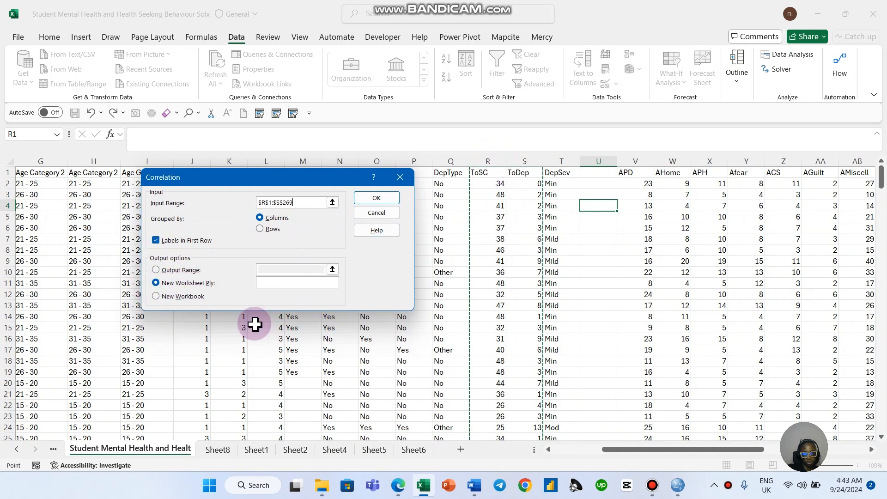
{"action": "left_click", "coordinate": [386, 199]}
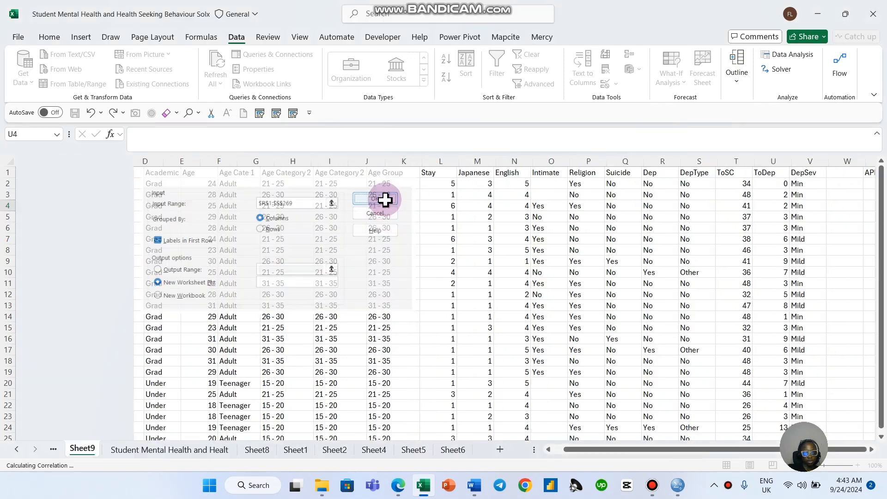
- Examine the correlation coefficient between ToSC and ToDep in the new worksheet's correlation matrix
{"action": "left_click", "coordinate": [113, 228]}
{"action": "left_click", "coordinate": [76, 194]}
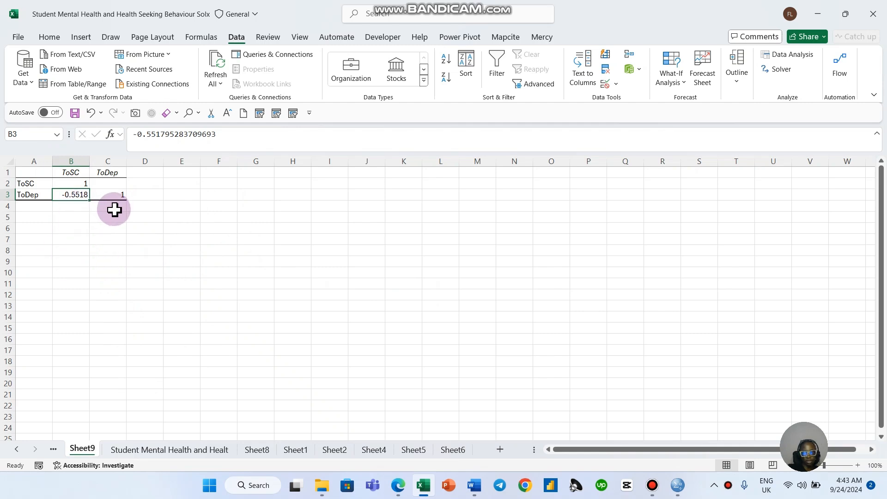
{"action": "left_click", "coordinate": [79, 238]}
{"action": "left_click", "coordinate": [114, 239]}
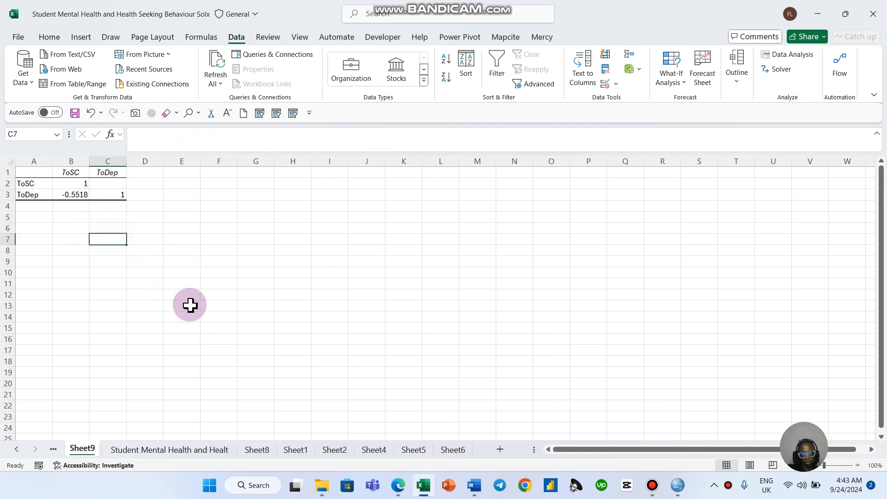
- Compute the correlation in cell C7 of Sheet9 with CORREL, using R1:R269 and S1:S269 from the Student Mental Health and Healt sheet
{"action": "type", "text": "="}
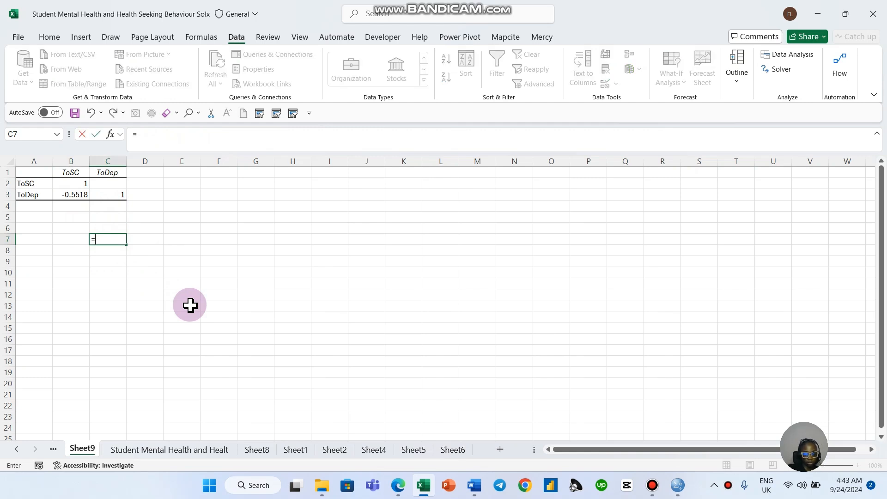
{"action": "type", "text": "COR"}
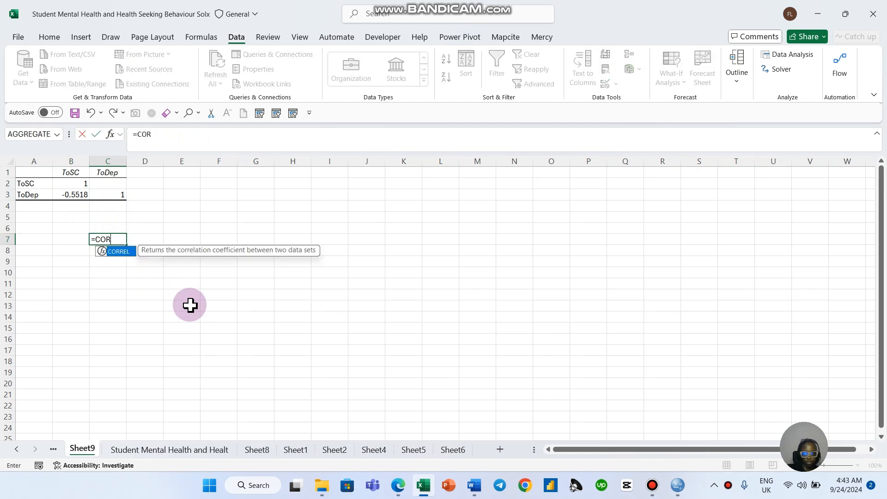
{"action": "key", "text": "Tab"}
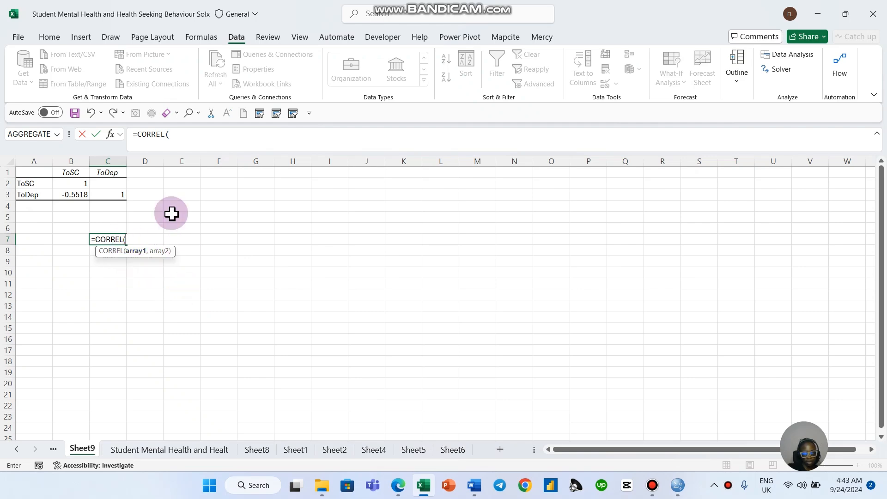
{"action": "left_click", "coordinate": [208, 450]}
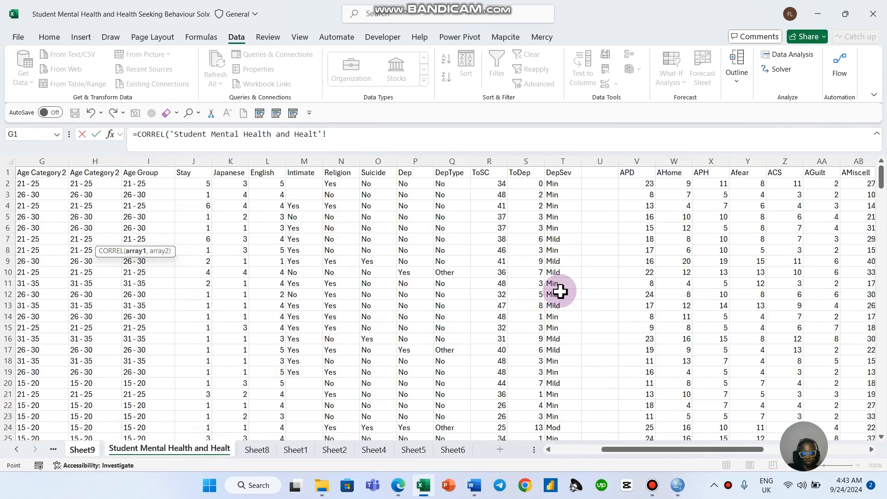
{"action": "left_click", "coordinate": [482, 172]}
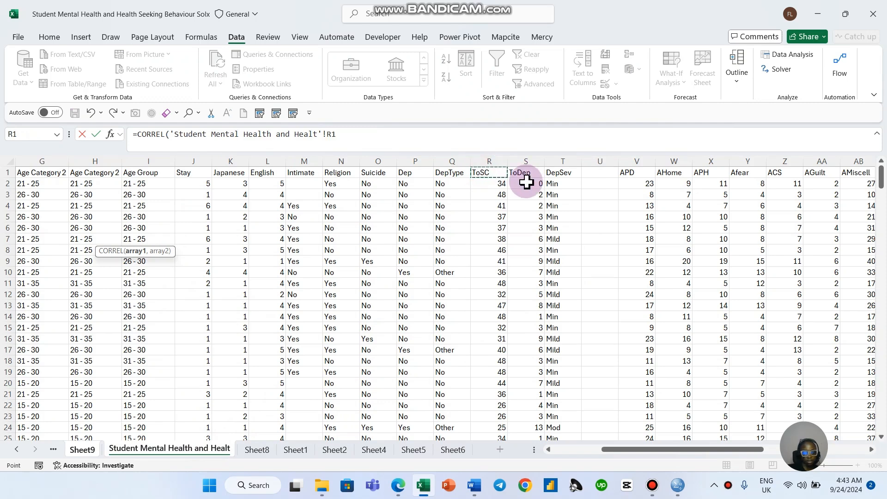
{"action": "key", "text": "ctrl+shift+Down"}
{"action": "type", "text": ","}
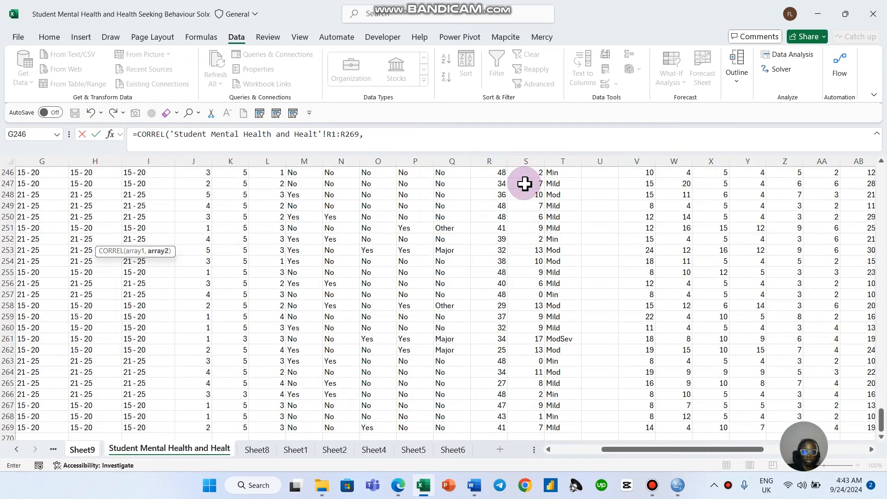
{"action": "left_click_drag", "start_coordinate": [880, 420], "coordinate": [880, 159]}
{"action": "left_click", "coordinate": [526, 168]}
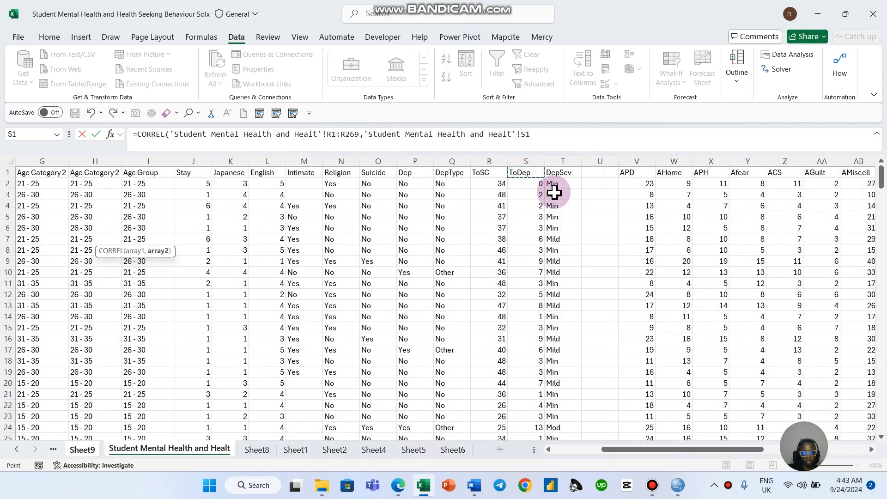
{"action": "key", "text": "ctrl+shift+Down"}
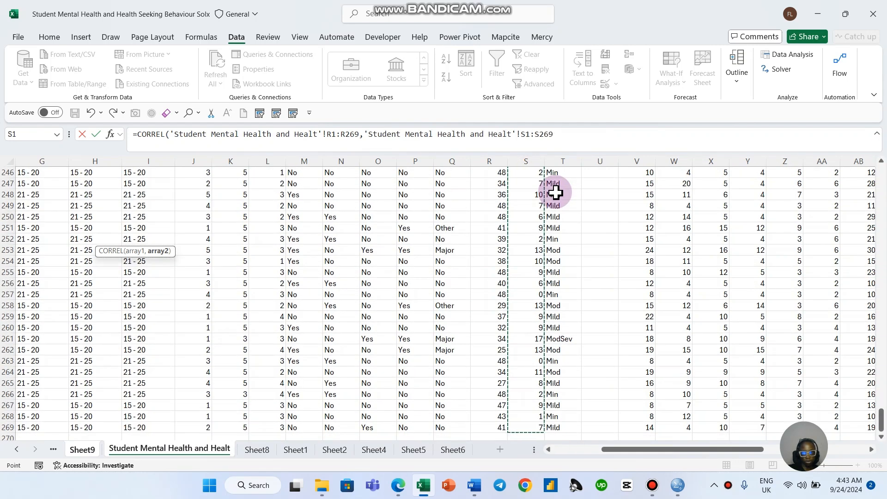
{"action": "key", "text": "Return"}
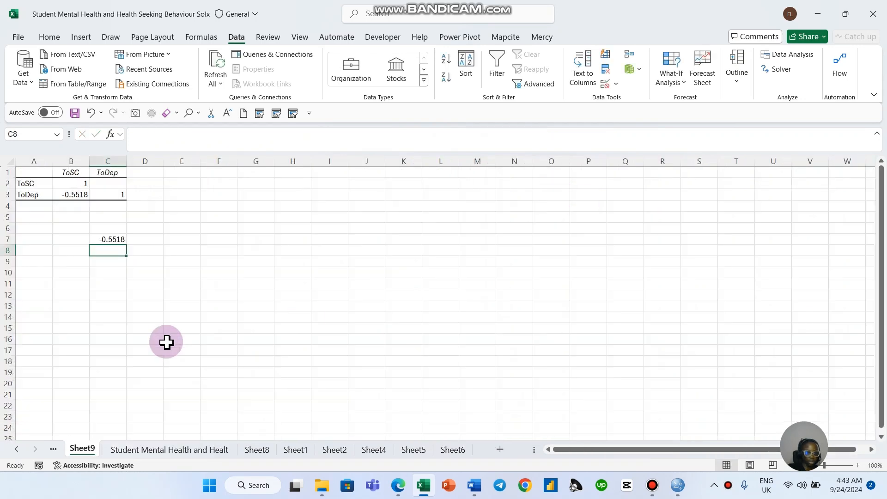
{"action": "left_click", "coordinate": [106, 237]}
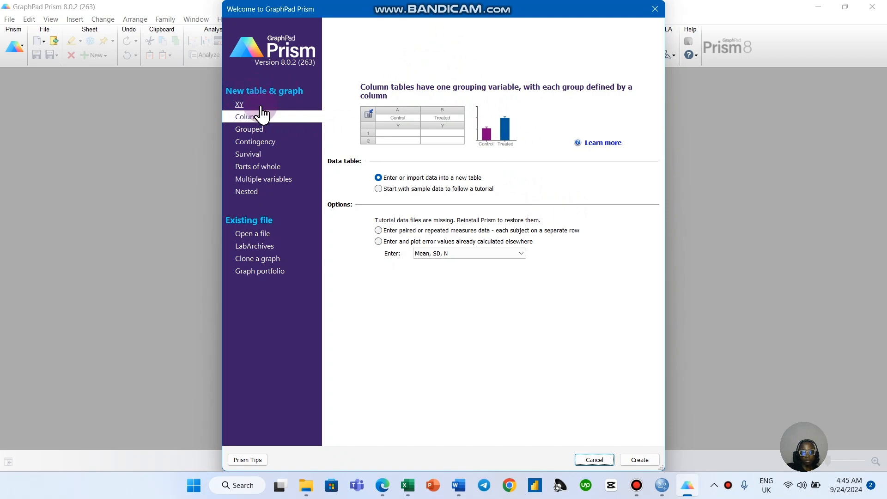
- In GraphPad Prism, create a new XY data table with a single Y value for each point
{"action": "left_click", "coordinate": [239, 106]}
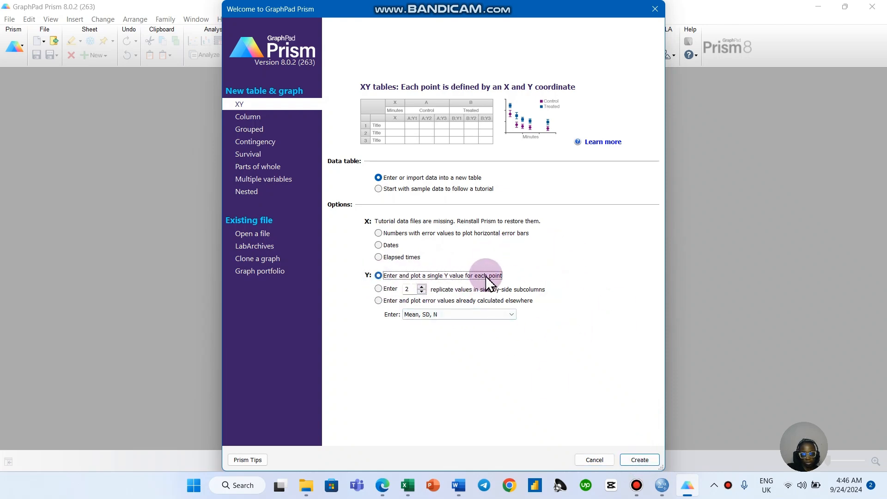
{"action": "left_click", "coordinate": [643, 460]}
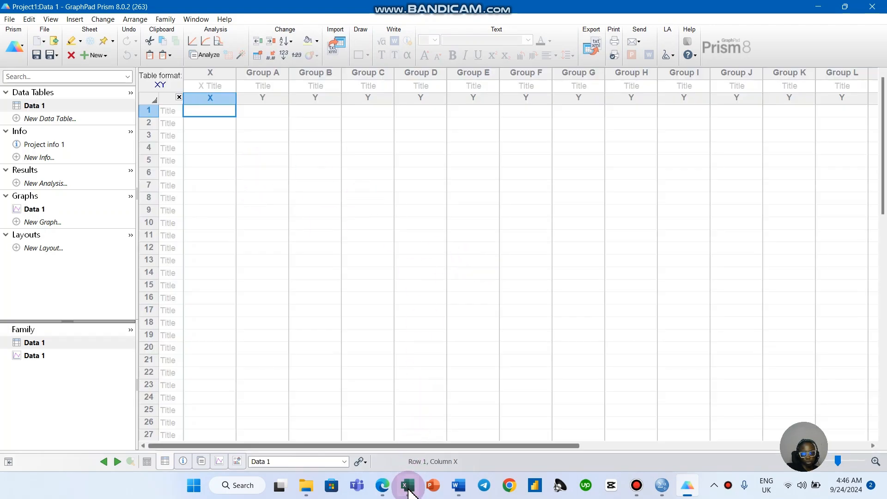
- Copy the ToSC and ToDep values without headers, R2:S269, from the Excel data sheet into the X and Group A columns of the Prism table
{"action": "mouse_move", "coordinate": [407, 485]}
{"action": "left_click", "coordinate": [419, 433]}
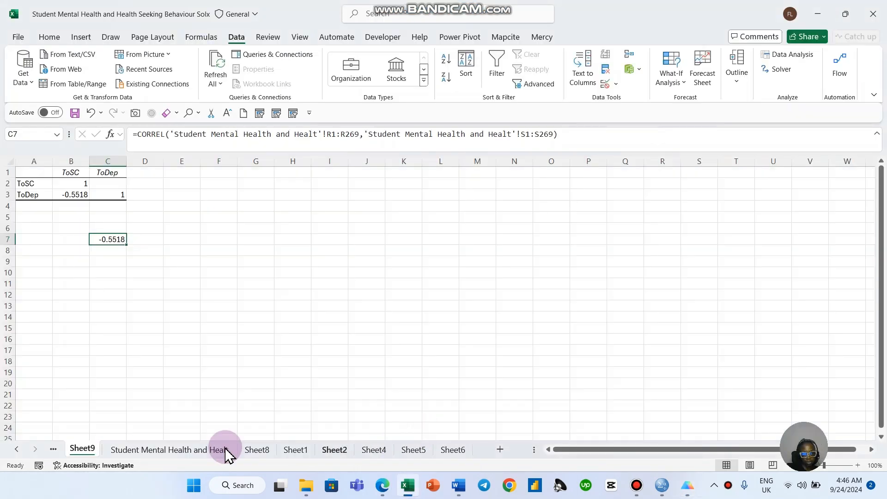
{"action": "left_click", "coordinate": [158, 452]}
{"action": "left_click_drag", "start_coordinate": [881, 418], "coordinate": [875, 157]}
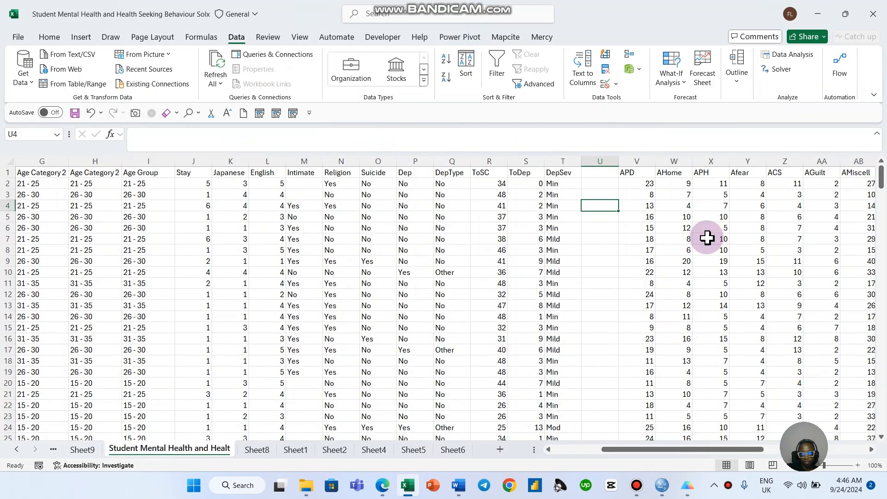
{"action": "left_click", "coordinate": [633, 283]}
{"action": "left_click", "coordinate": [496, 185]}
{"action": "left_click_drag", "start_coordinate": [495, 184], "coordinate": [517, 183]}
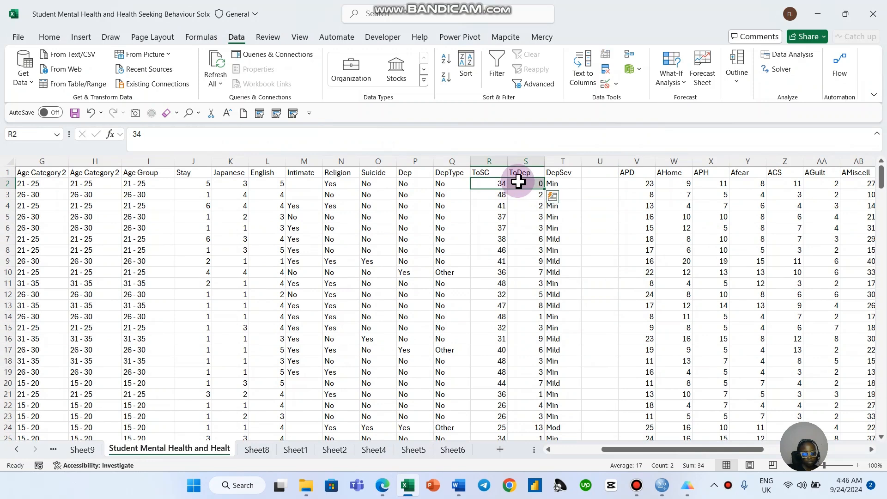
{"action": "key", "text": "ctrl+shift+Down"}
{"action": "key", "text": "ctrl+c"}
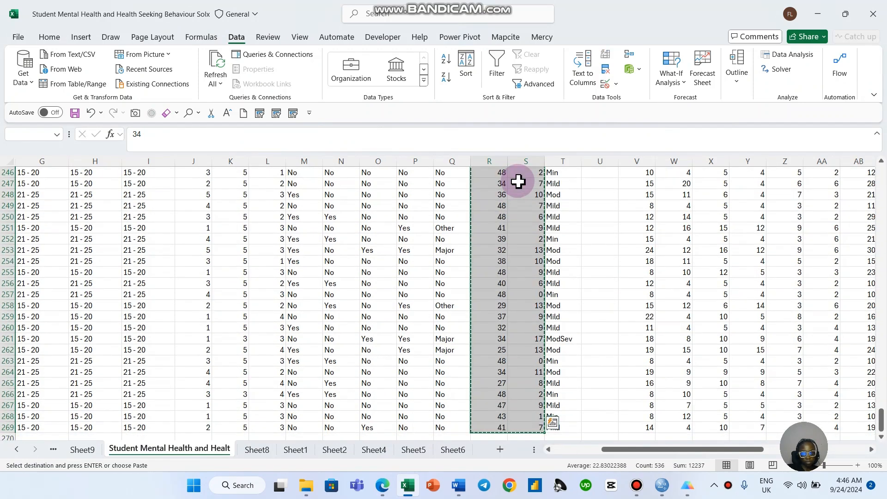
{"action": "left_click", "coordinate": [695, 483]}
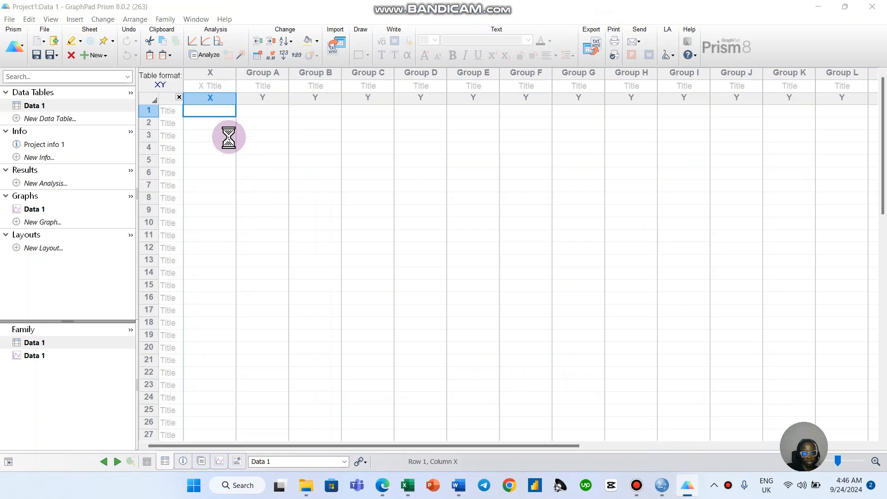
{"action": "key", "text": "ctrl+v"}
- Title the X column ToSC and the Group A column ToDep in the Prism data table
{"action": "left_click", "coordinate": [218, 87]}
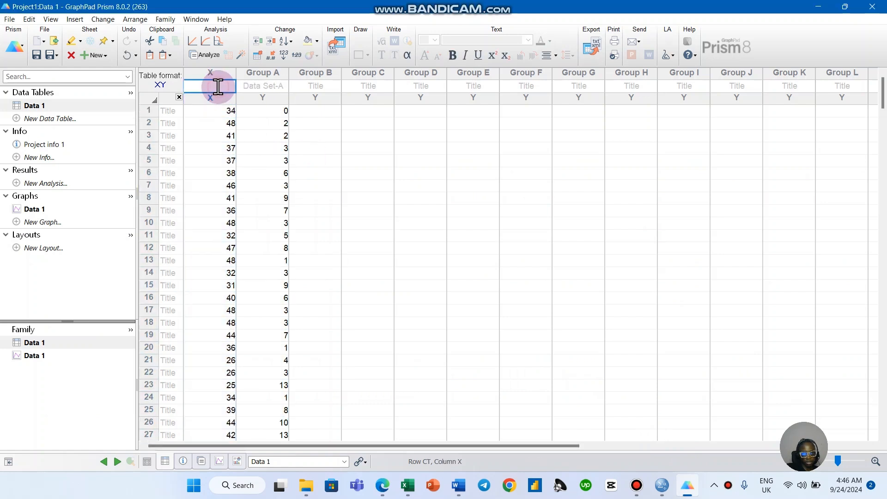
{"action": "type", "text": "T"}
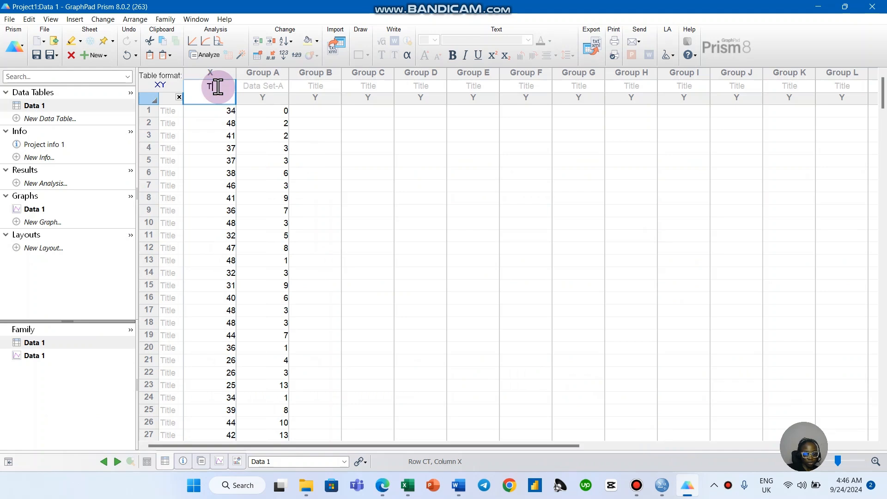
{"action": "type", "text": "oSC"}
{"action": "left_click", "coordinate": [259, 88]}
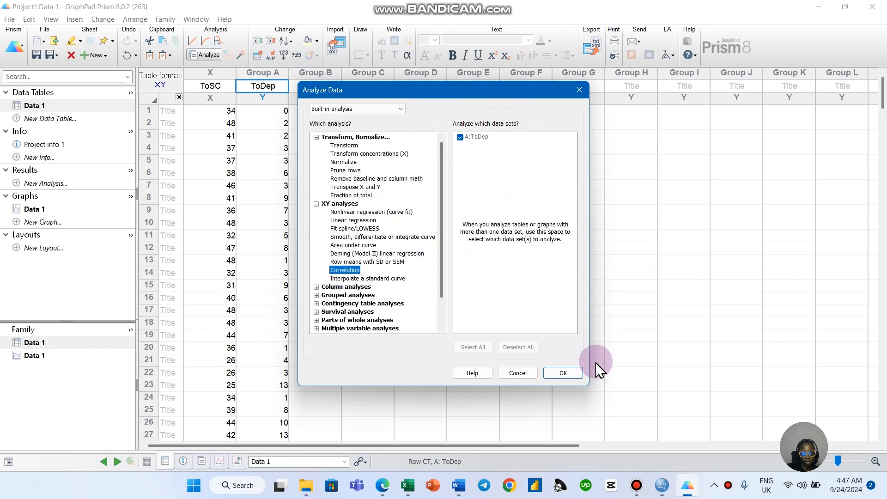
- Run the Correlation analysis of X against every Y data set, with Pearson coefficients, a two-tailed P value and a 95% confidence interval
{"action": "left_click", "coordinate": [573, 373]}
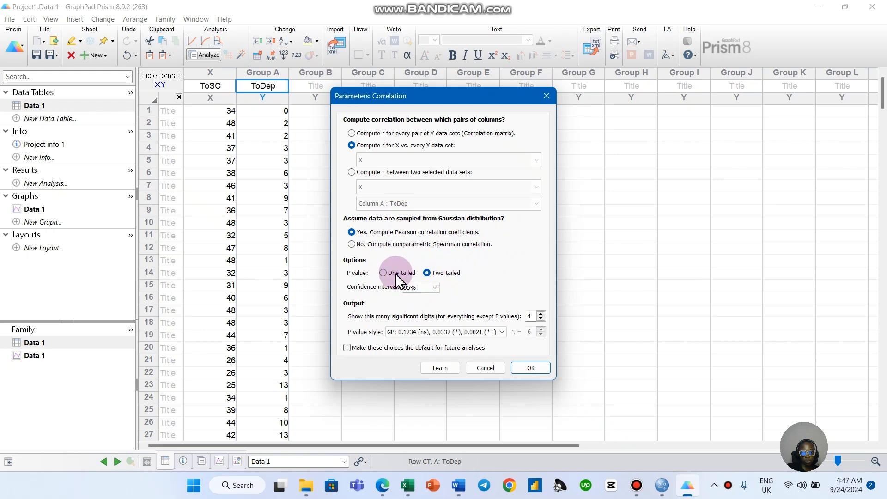
{"action": "left_click", "coordinate": [531, 371]}
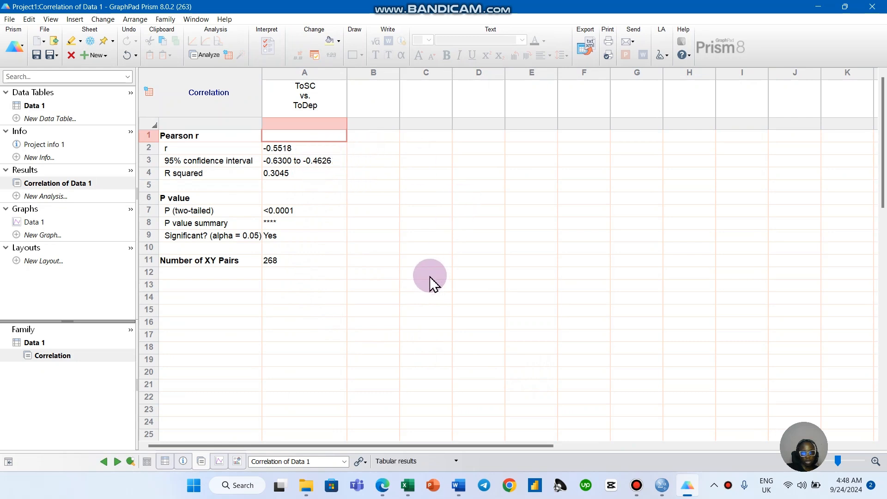
- Examine the Pearson r, the two-tailed P value and the significance at alpha 0.05 in the correlation results
{"action": "left_click", "coordinate": [287, 147]}
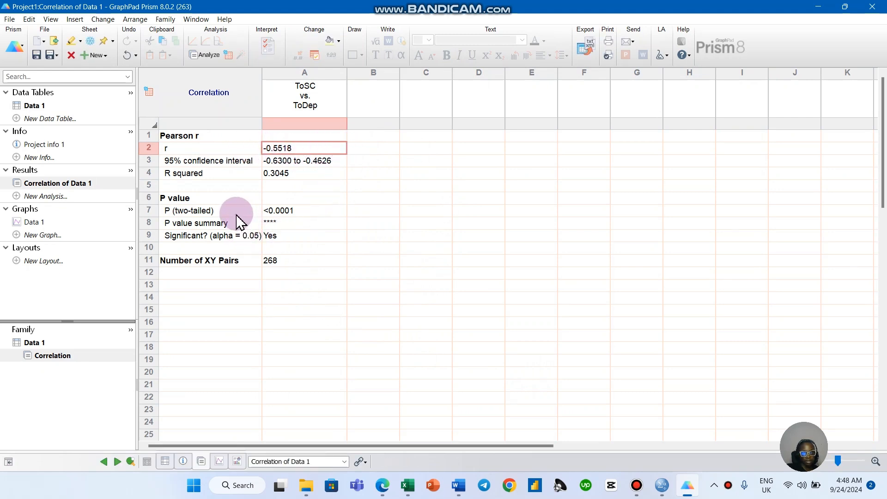
{"action": "left_click", "coordinate": [282, 211]}
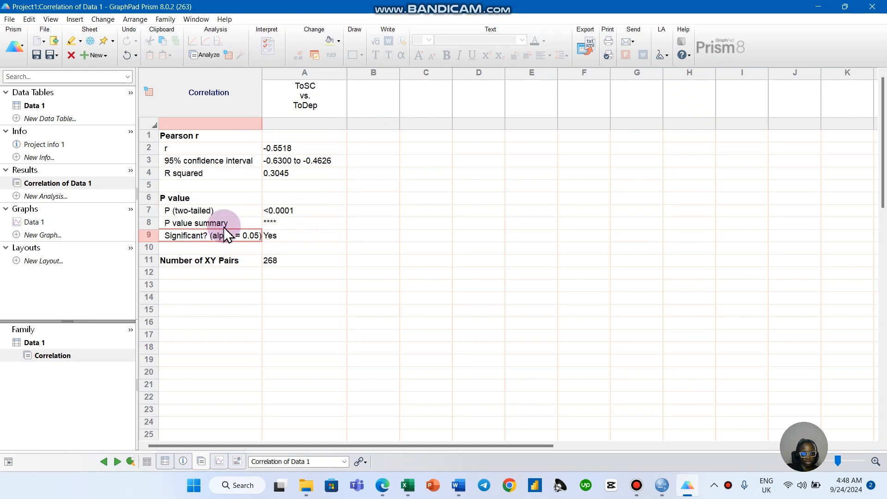
{"action": "left_click", "coordinate": [293, 236]}
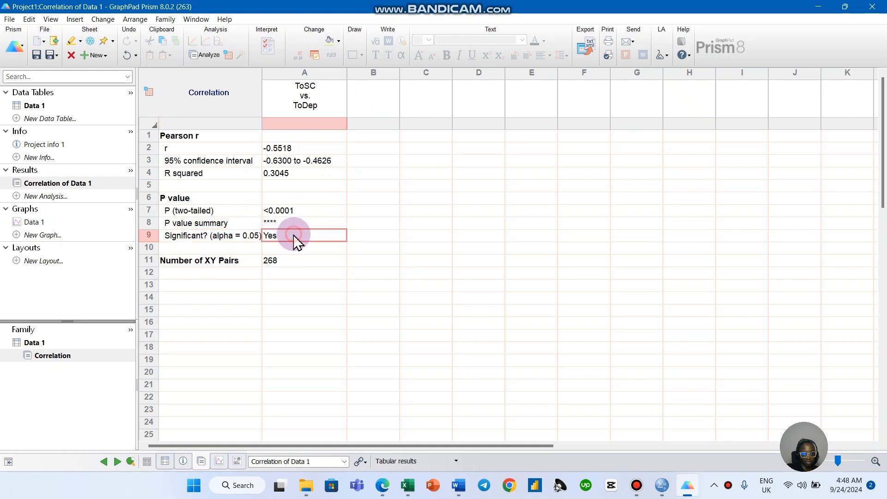
{"action": "left_click", "coordinate": [291, 211]}
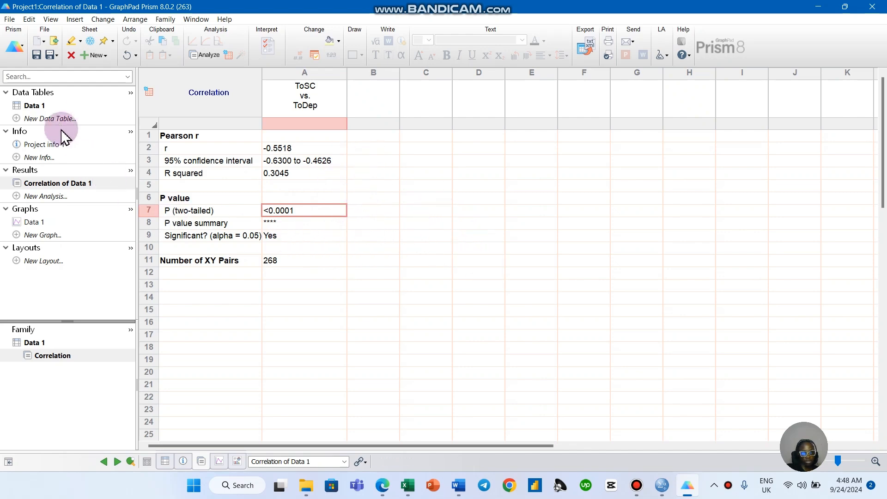
- Return to the Data 1 table and compare the ToSC column as X with the ToDep column as Y
{"action": "left_click", "coordinate": [47, 107]}
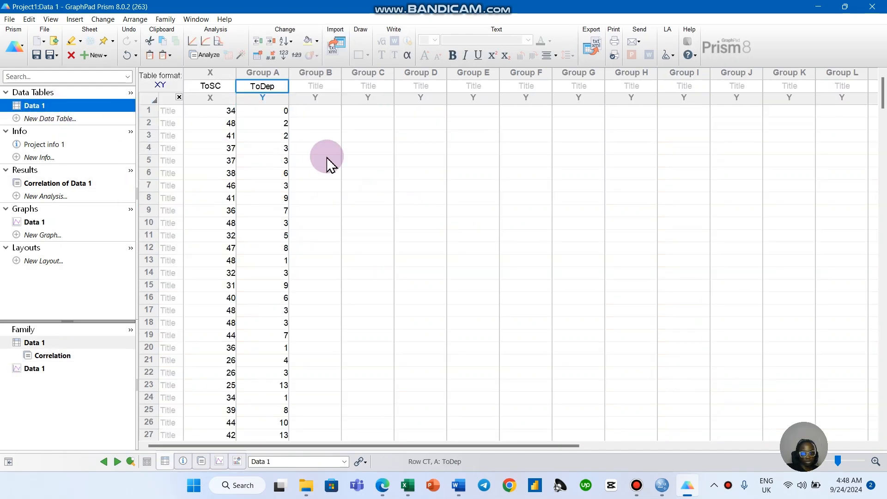
{"action": "left_click", "coordinate": [209, 99]}
{"action": "left_click", "coordinate": [266, 100]}
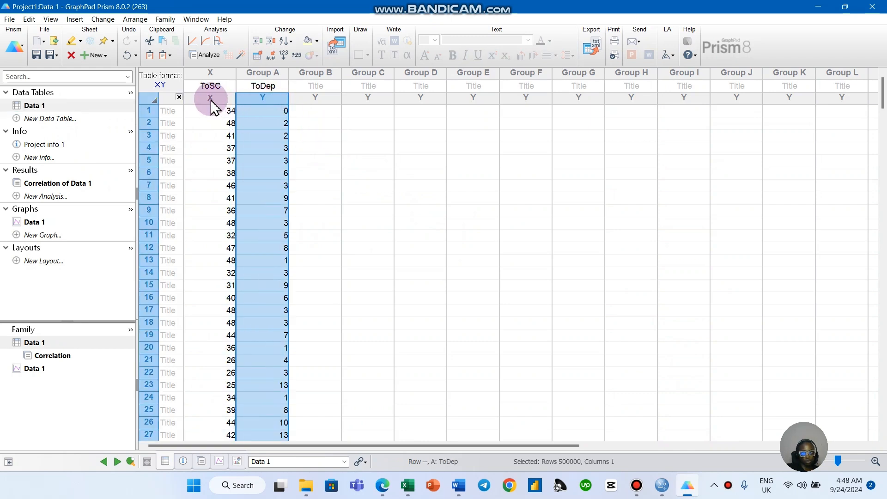
{"action": "left_click", "coordinate": [211, 99]}
{"action": "left_click", "coordinate": [263, 99]}
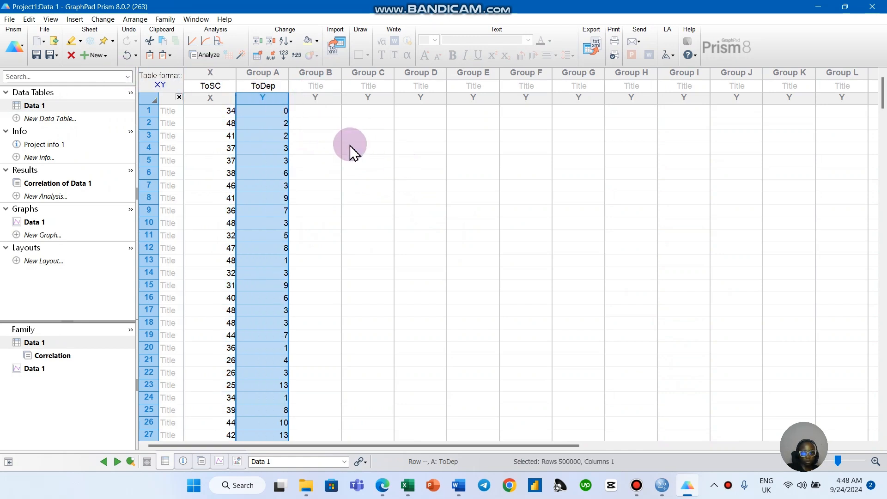
{"action": "left_click", "coordinate": [215, 98]}
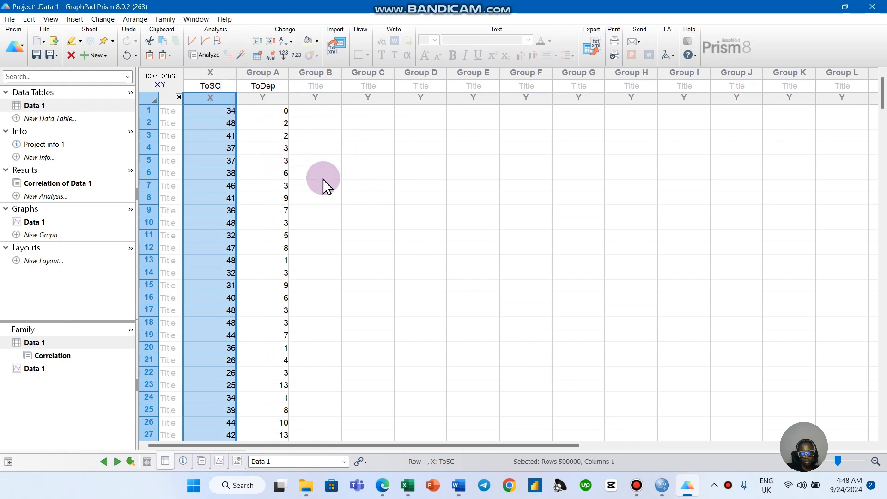
{"action": "left_click", "coordinate": [265, 97]}
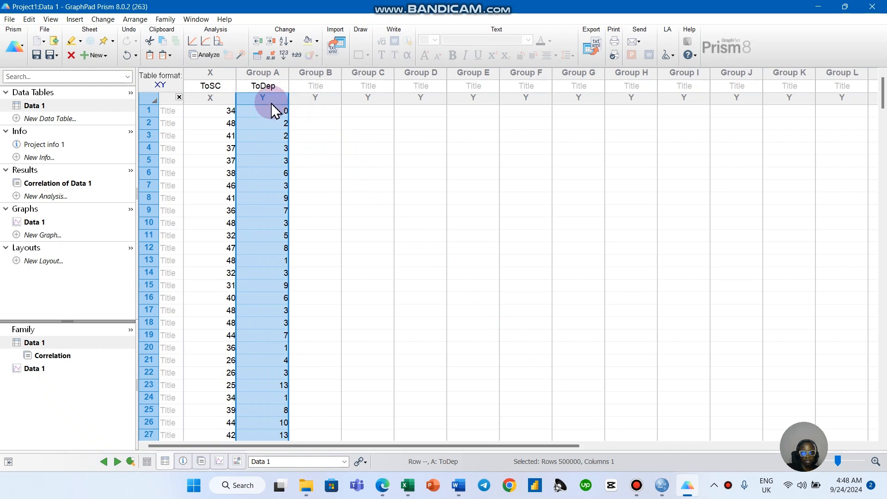
{"action": "left_click", "coordinate": [224, 110]}
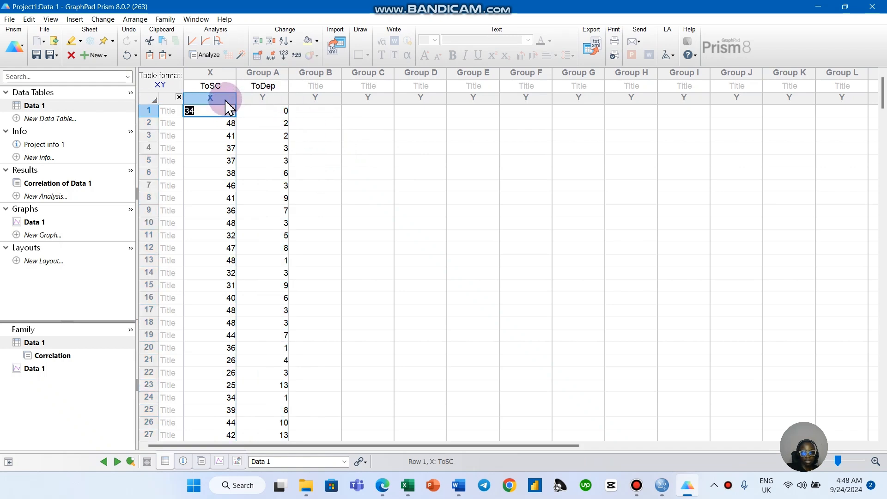
{"action": "left_click", "coordinate": [225, 100]}
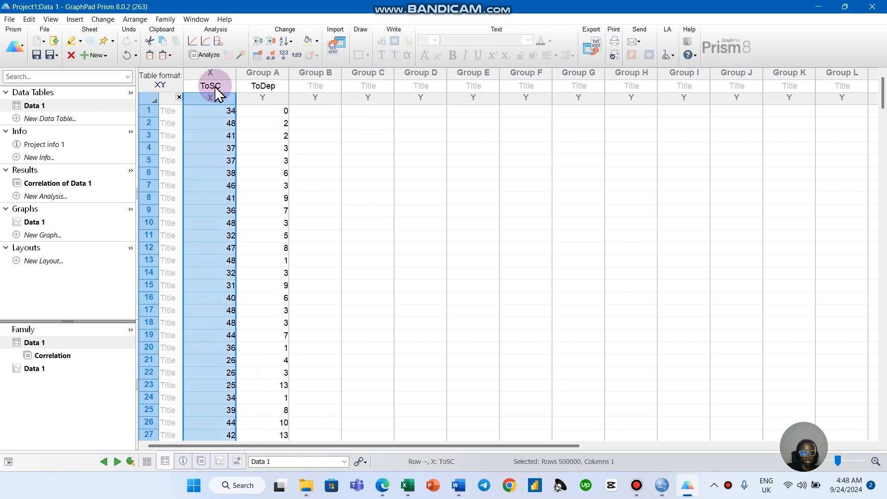
{"action": "left_click", "coordinate": [217, 100]}
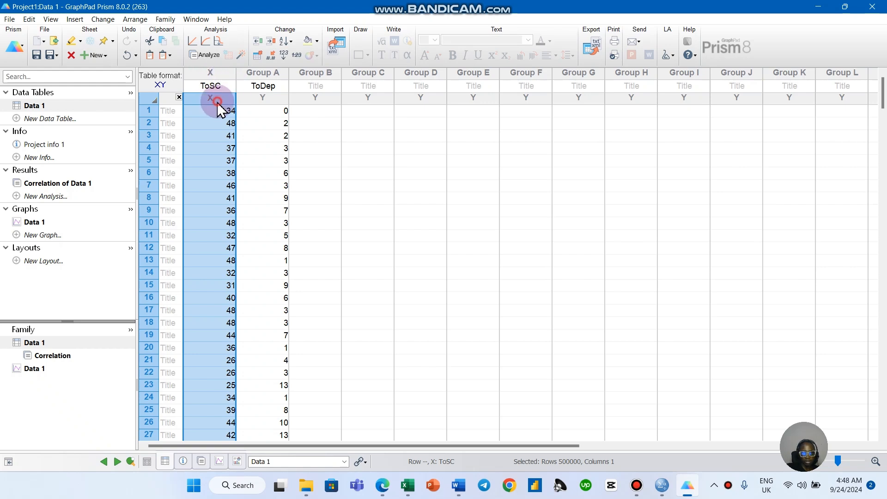
{"action": "left_click", "coordinate": [270, 97]}
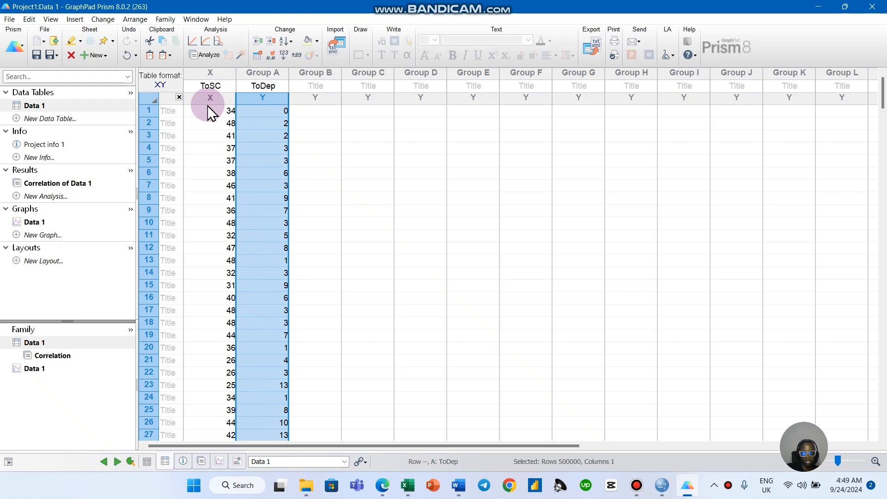
{"action": "left_click", "coordinate": [270, 86]}
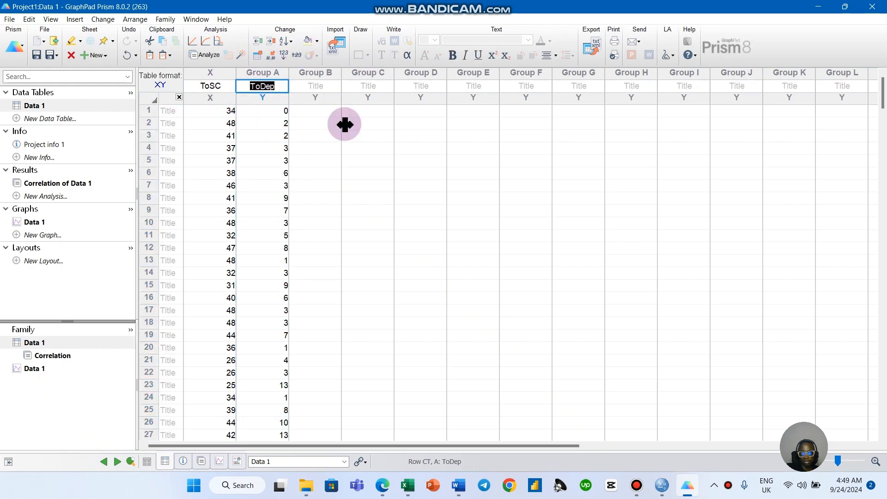
{"action": "left_click", "coordinate": [210, 98]}
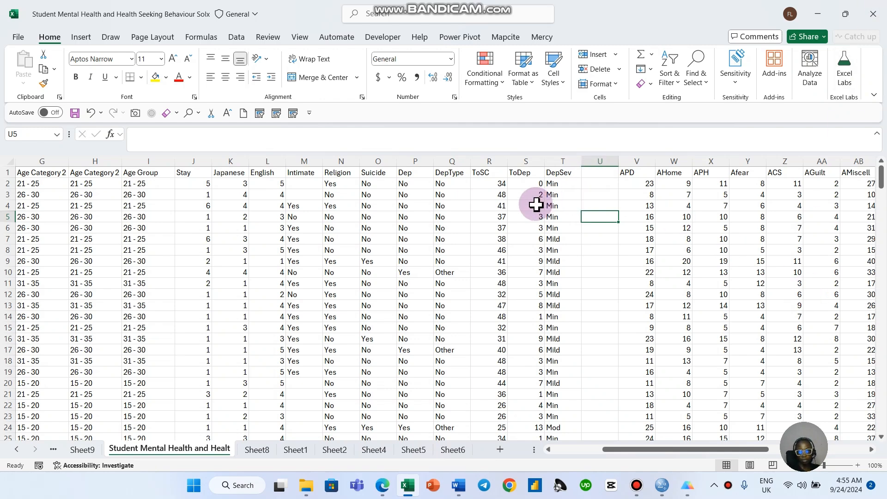
- In the Excel student health data sheet, delete the empty column U between DepSev and APD
{"action": "left_click", "coordinate": [598, 157]}
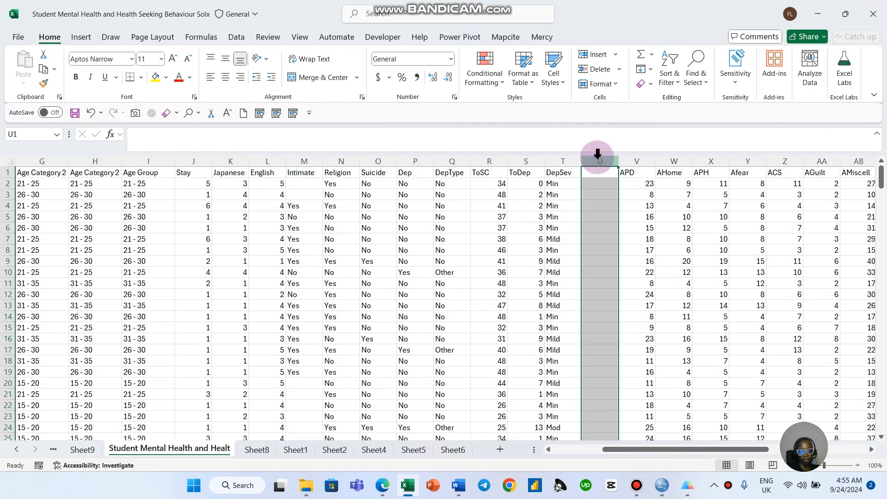
{"action": "key", "text": "ctrl+minus"}
{"action": "left_click", "coordinate": [639, 260]}
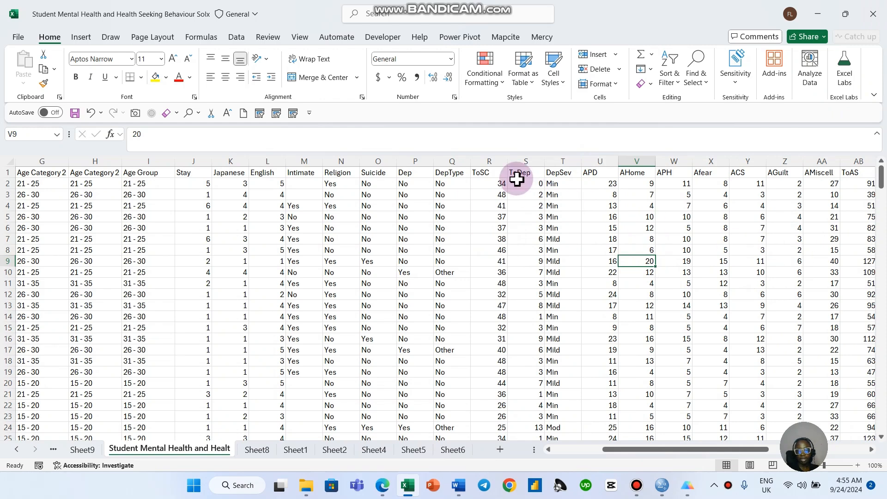
- Insert a markers-only scatter chart from the full ToSC and ToDep columns, headers included, and enlarge it slightly
{"action": "left_click_drag", "start_coordinate": [491, 172], "coordinate": [520, 172]}
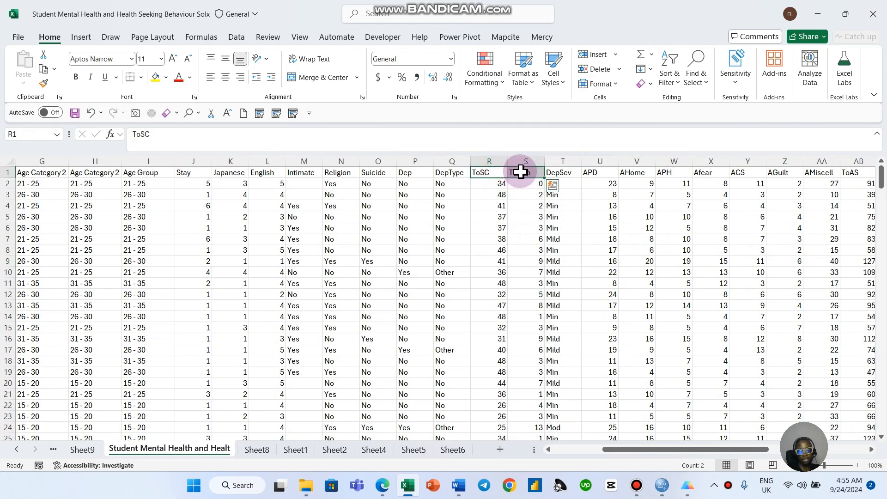
{"action": "key", "text": "ctrl+shift+Down"}
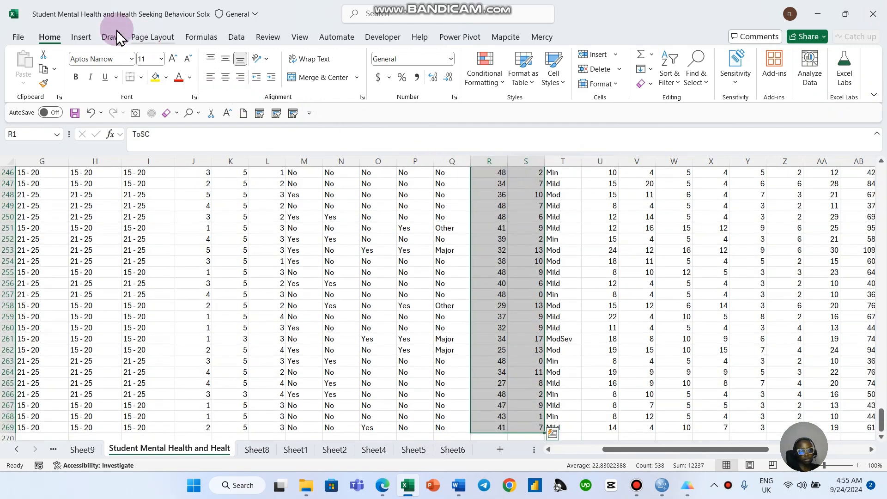
{"action": "left_click", "coordinate": [82, 37]}
{"action": "left_click", "coordinate": [377, 84]}
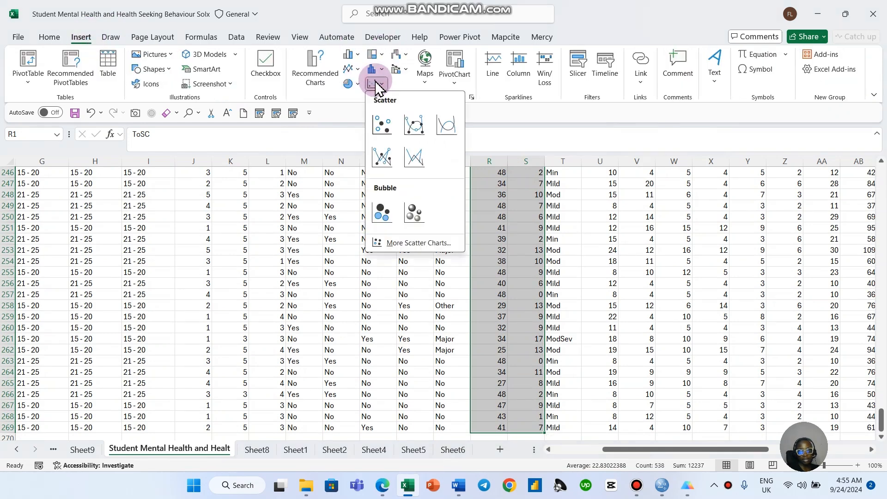
{"action": "left_click", "coordinate": [381, 124]}
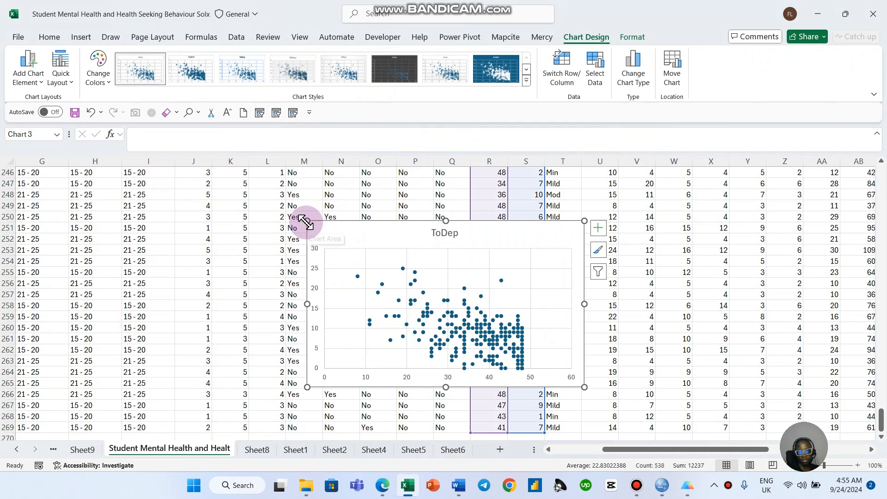
{"action": "left_click_drag", "start_coordinate": [304, 222], "coordinate": [263, 195]}
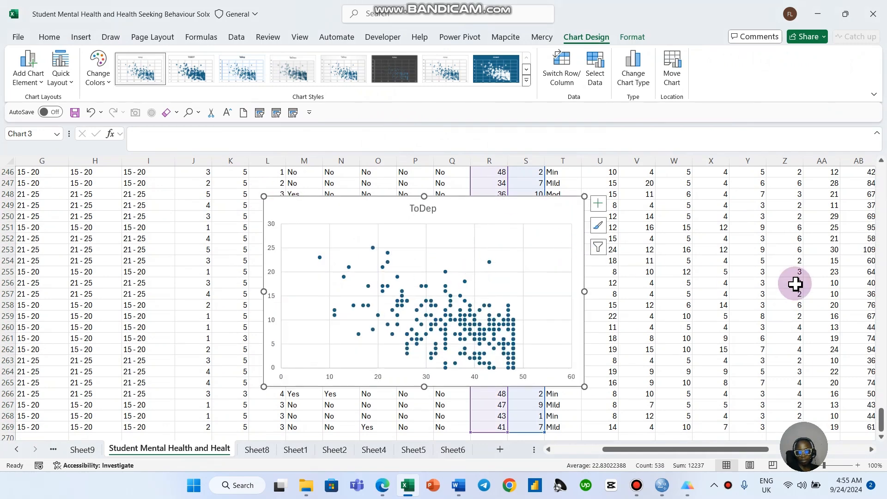
{"action": "left_click", "coordinate": [598, 203]}
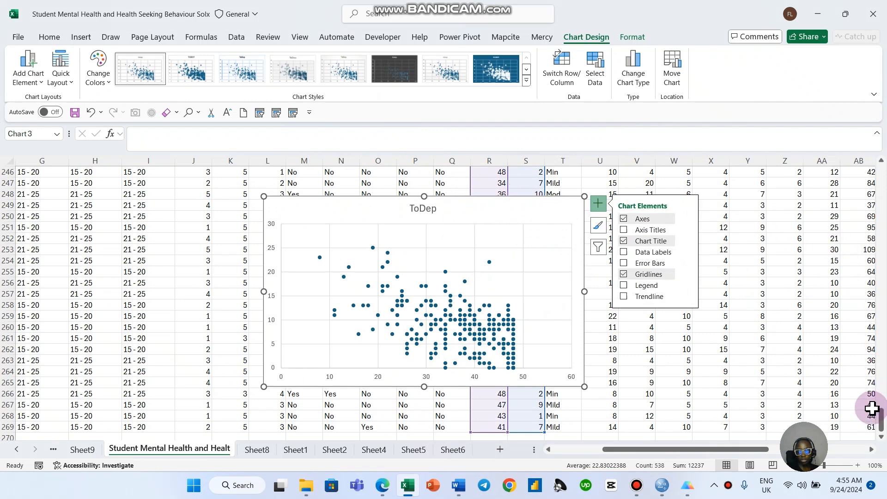
{"action": "mouse_move", "coordinate": [880, 418]}
{"action": "left_mouse_down"}
{"action": "mouse_move", "coordinate": [882, 332]}
{"action": "mouse_move", "coordinate": [881, 418]}
{"action": "left_mouse_up"}
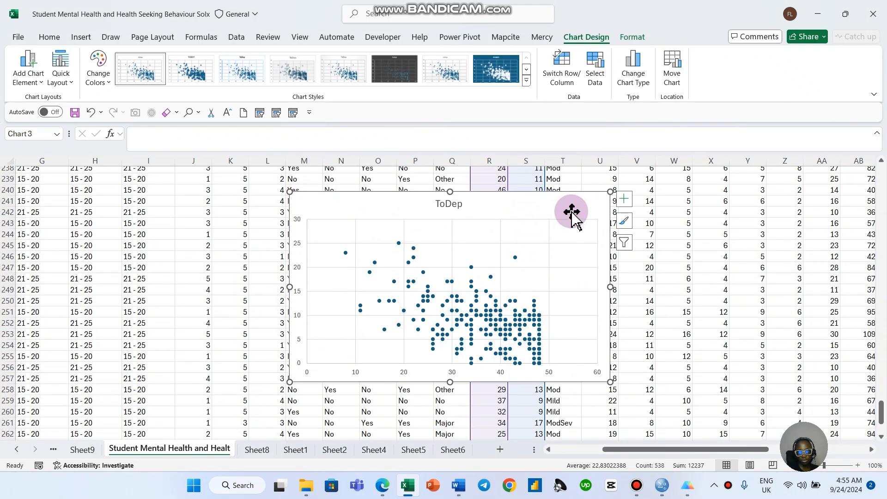
{"action": "right_click", "coordinate": [572, 214]}
{"action": "left_click", "coordinate": [619, 303]}
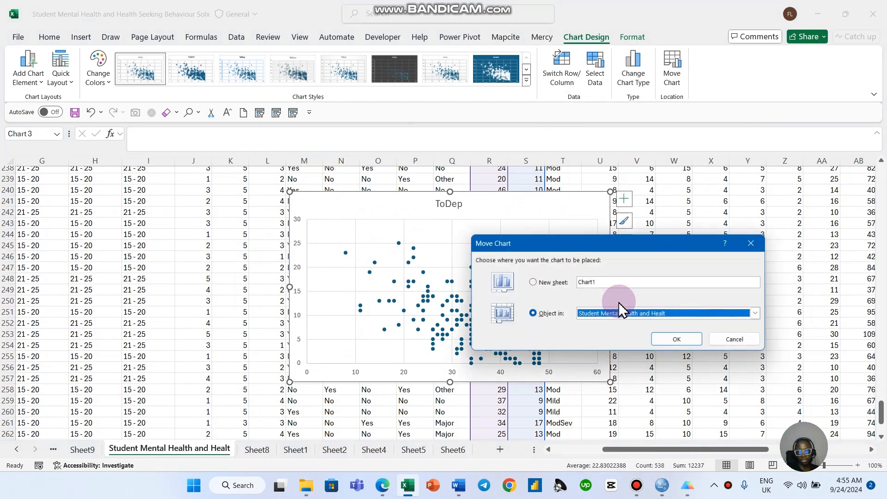
{"action": "left_click", "coordinate": [758, 313]}
{"action": "left_click", "coordinate": [752, 278]}
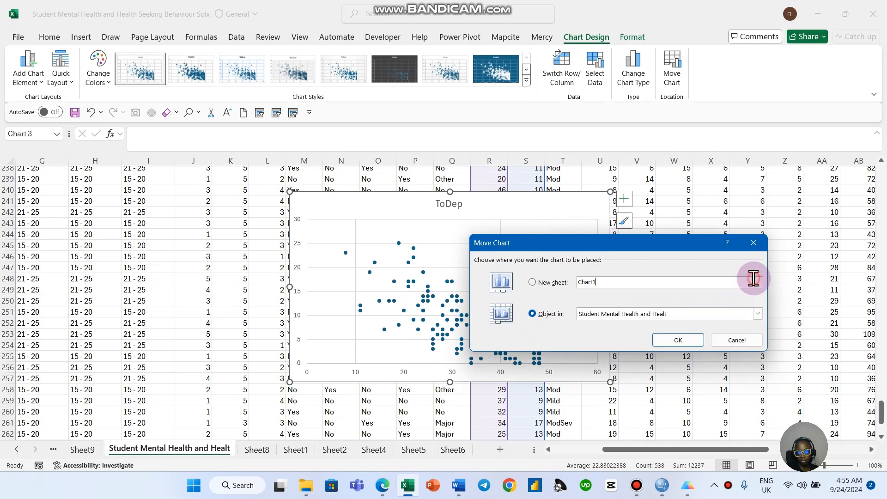
{"action": "left_click", "coordinate": [753, 243]}
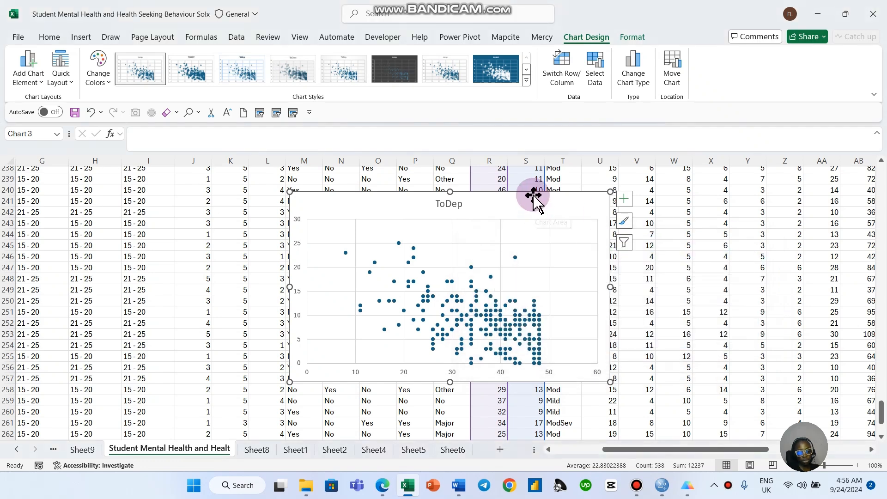
- Cut the ToDep scatter chart from the data sheet, paste it into Sheet8 and enlarge it
{"action": "key", "text": "Delete"}
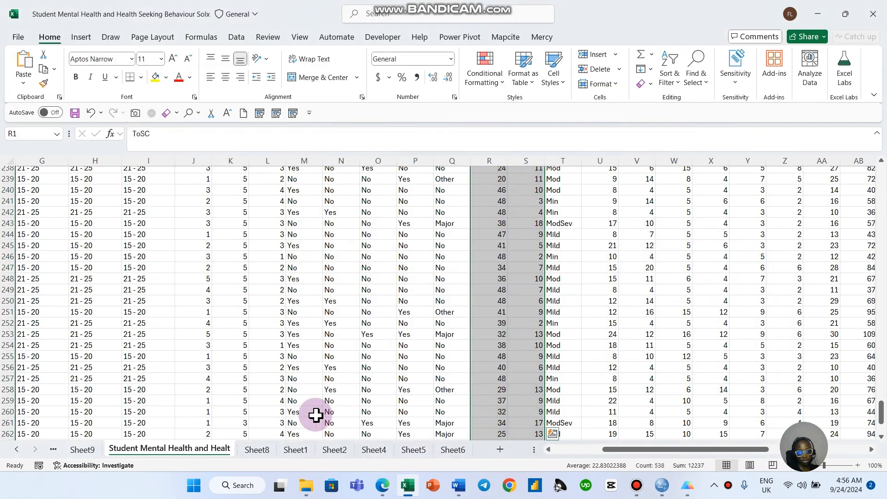
{"action": "left_click", "coordinate": [263, 450]}
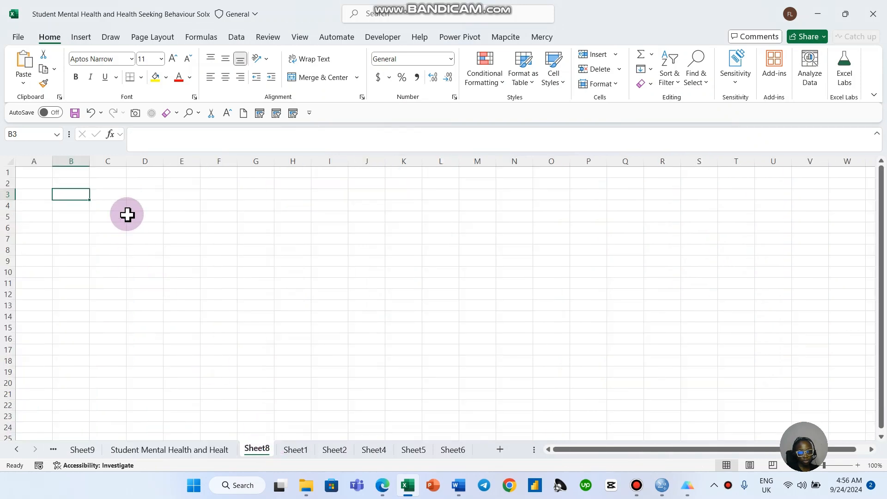
{"action": "key", "text": "ctrl+v"}
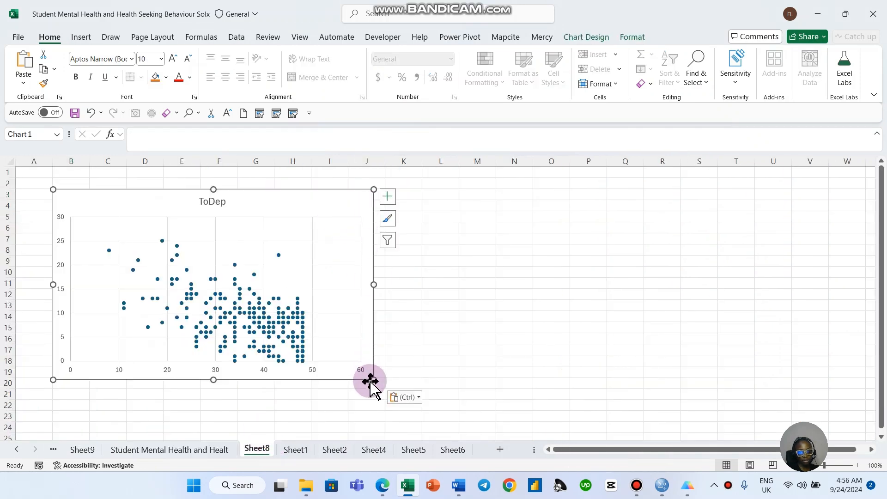
{"action": "left_click_drag", "start_coordinate": [372, 380], "coordinate": [439, 414]}
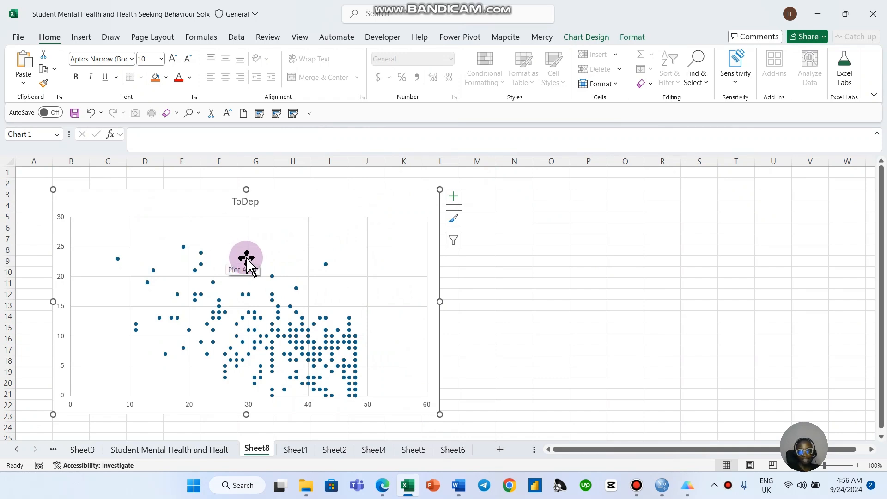
- Add a linear trendline to the ToDep scatter chart and display its equation on the chart
{"action": "left_click", "coordinate": [453, 198]}
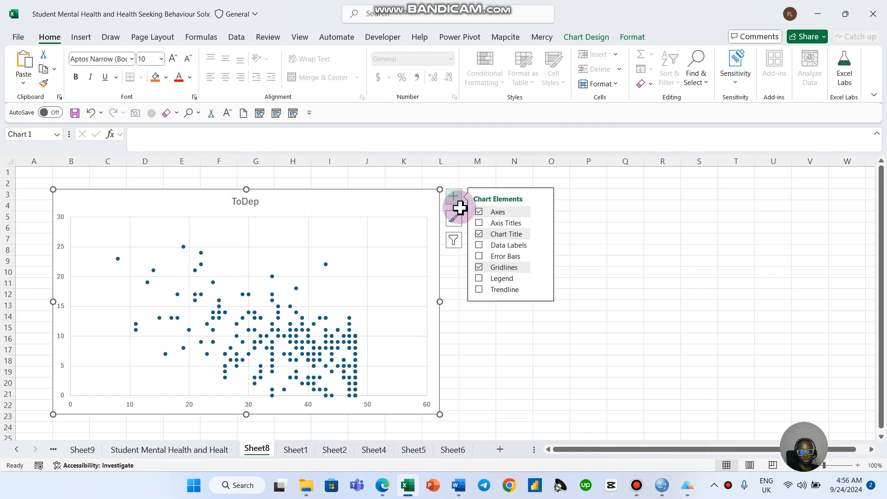
{"action": "left_click", "coordinate": [478, 291]}
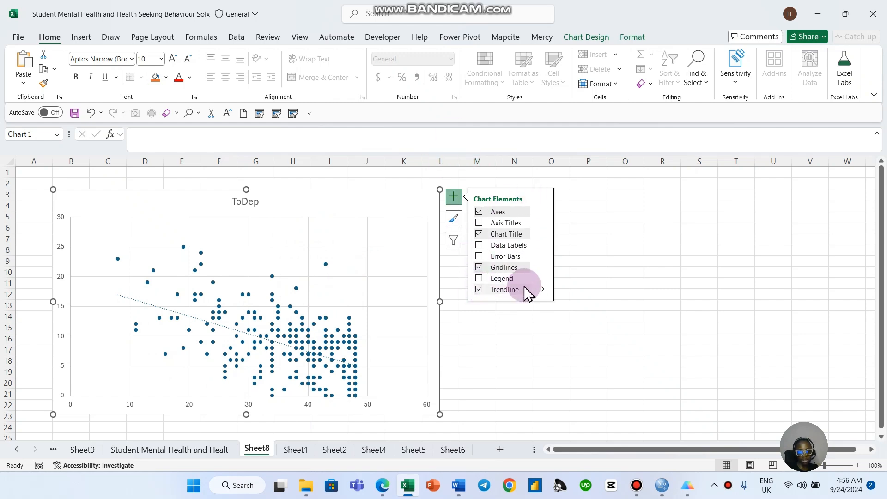
{"action": "left_click", "coordinate": [543, 290]}
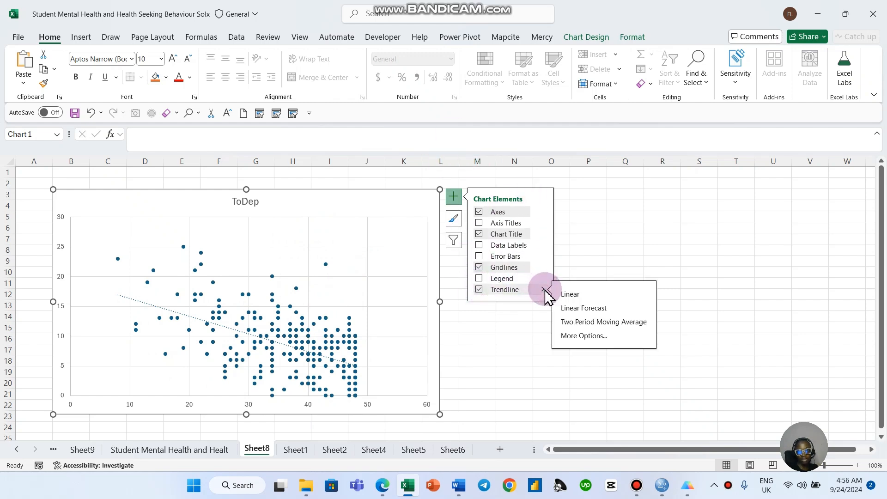
{"action": "left_click", "coordinate": [574, 336]}
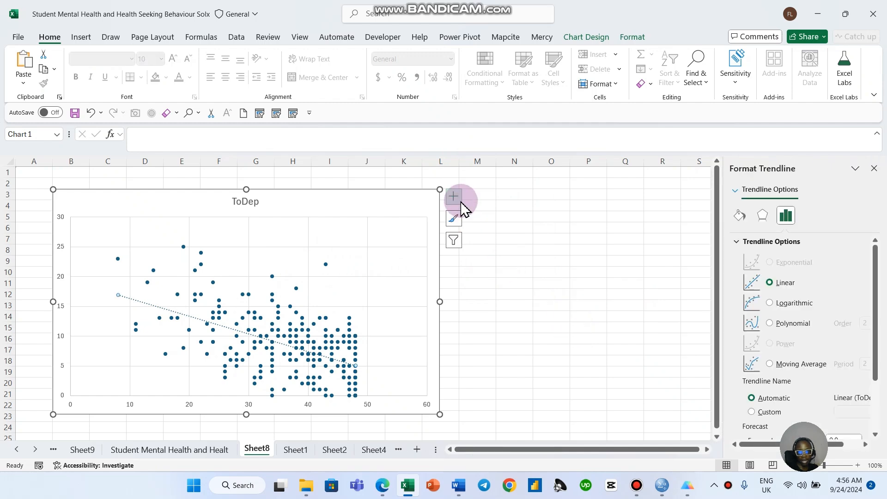
{"action": "left_click", "coordinate": [454, 197]}
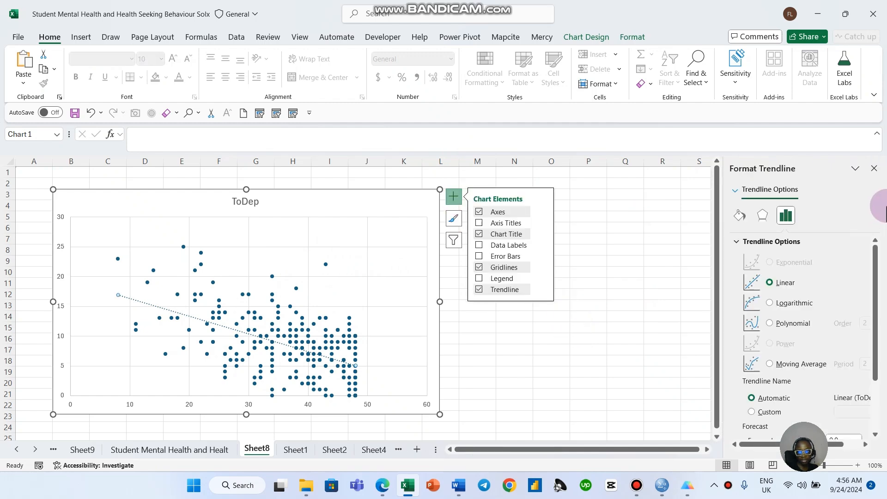
{"action": "left_click", "coordinate": [542, 289]}
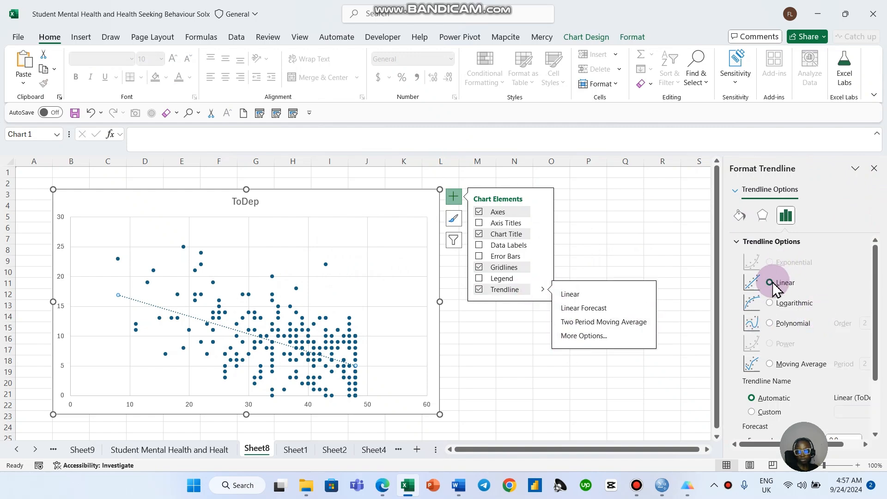
{"action": "scroll", "coordinate": [788, 287], "scroll_direction": "down", "scroll_amount": 3}
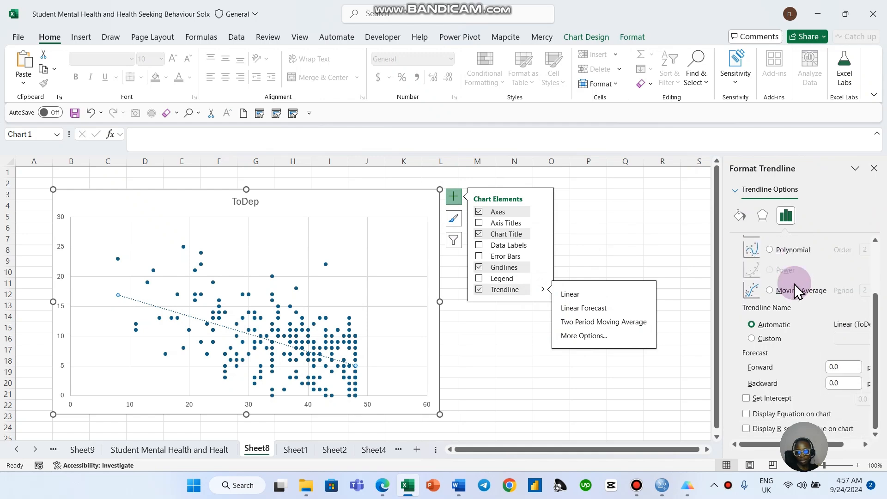
{"action": "left_click", "coordinate": [748, 415]}
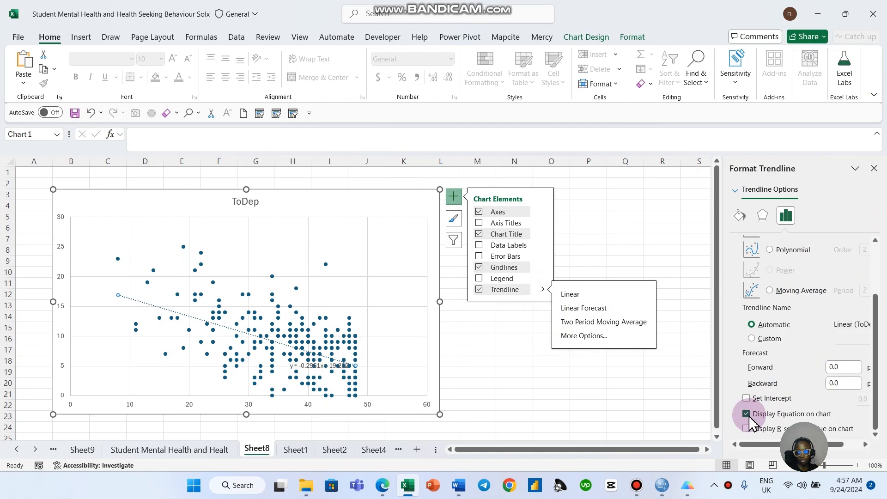
- Move the trendline equation out of the data points into the empty area near the top of the plot
{"action": "left_click", "coordinate": [315, 369]}
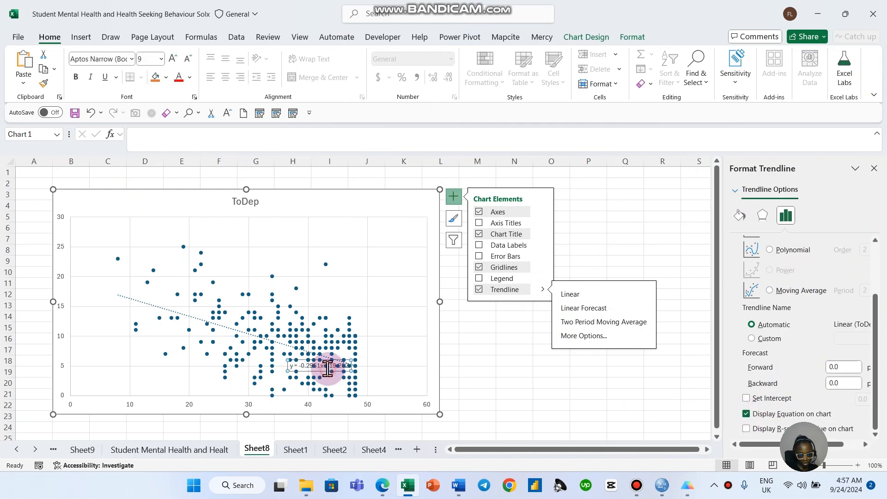
{"action": "left_click_drag", "start_coordinate": [314, 371], "coordinate": [315, 250]}
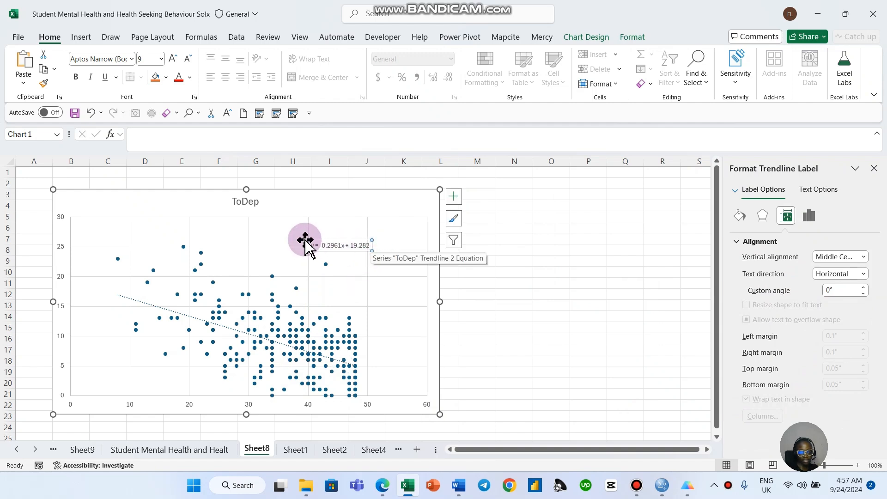
{"action": "left_click", "coordinate": [507, 308]}
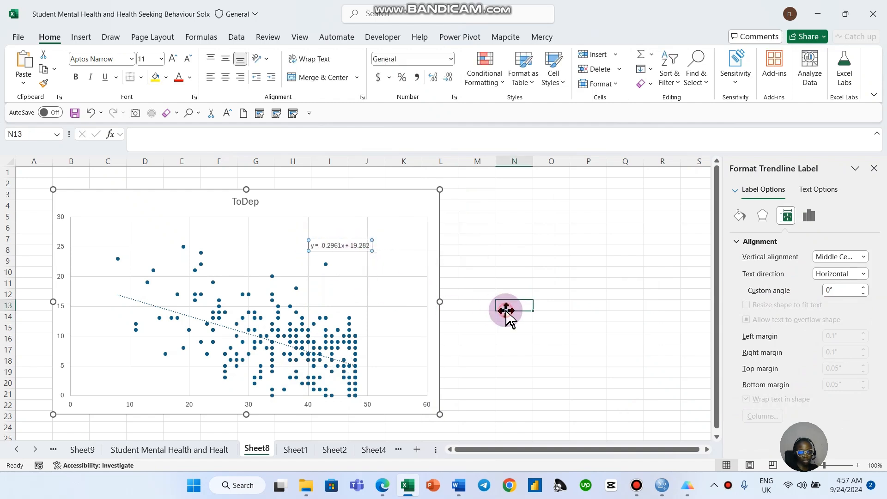
- Enlarge the trendline equation's text to font size 20 and close its formatting options
{"action": "left_click", "coordinate": [342, 245]}
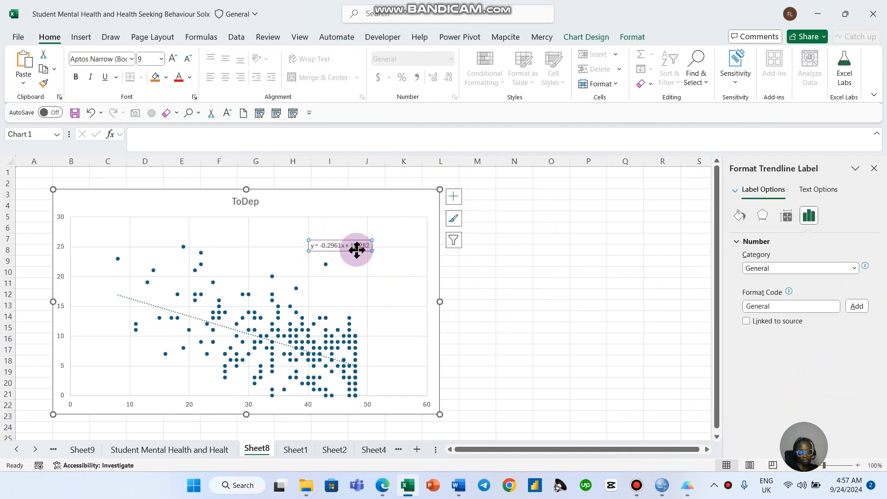
{"action": "left_click", "coordinate": [173, 59]}
{"action": "left_click", "coordinate": [174, 58]}
{"action": "left_click", "coordinate": [173, 58]}
{"action": "left_click", "coordinate": [173, 59]}
{"action": "left_click", "coordinate": [173, 58]}
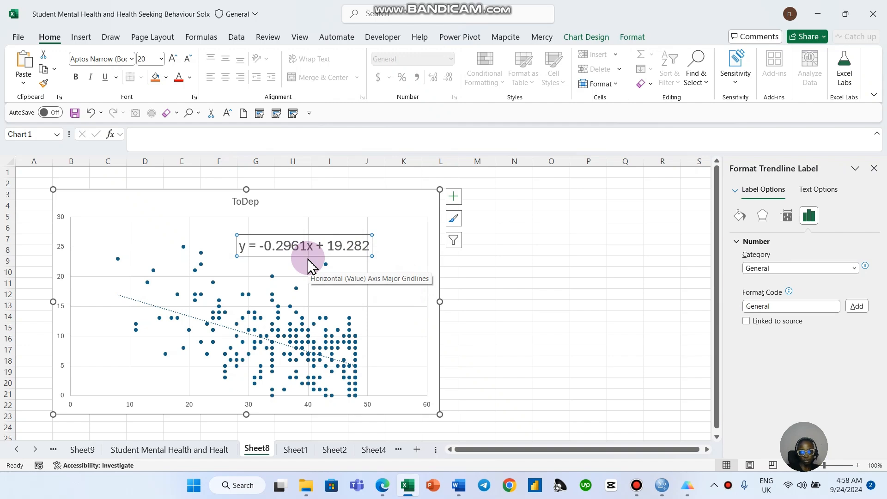
{"action": "left_click", "coordinate": [873, 169]}
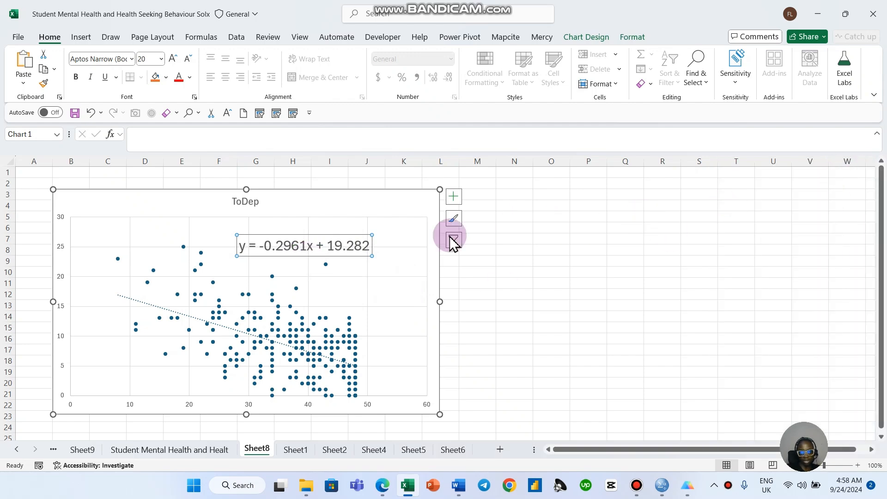
- Display the R-squared value together with the equation on the ToDep scatter chart's trendline
{"action": "left_click", "coordinate": [347, 304]}
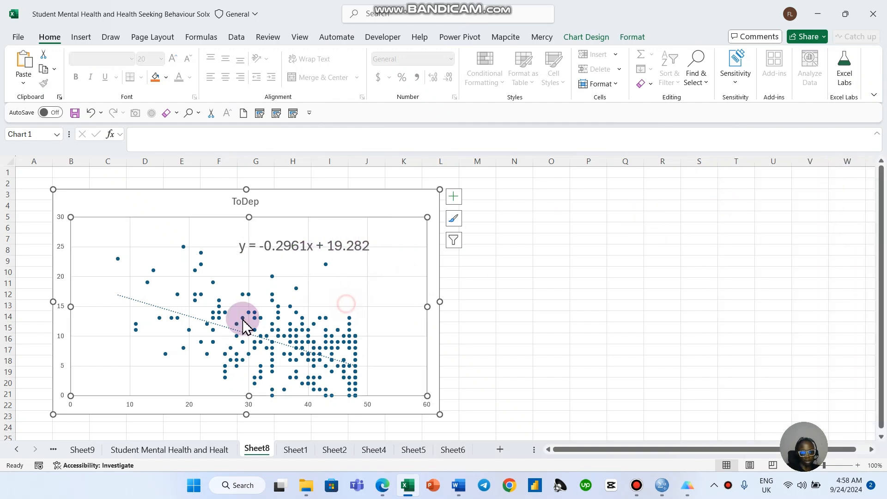
{"action": "left_click", "coordinate": [221, 329]}
{"action": "left_click", "coordinate": [453, 197]}
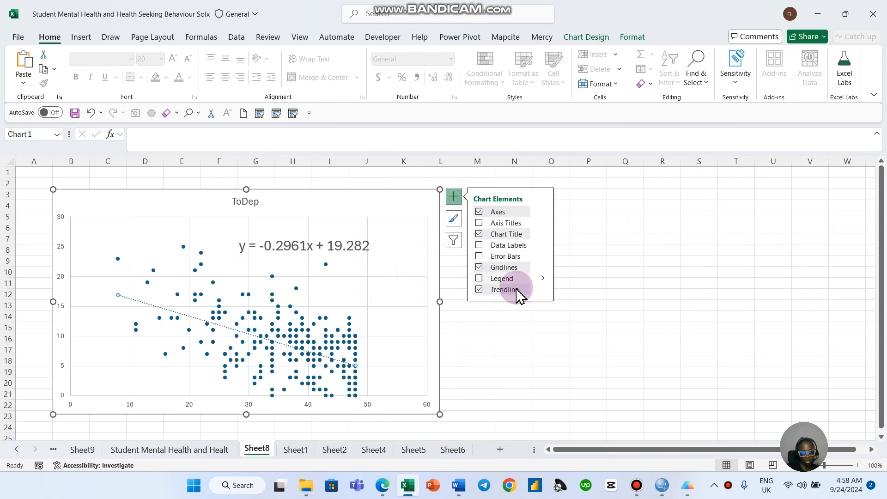
{"action": "left_click", "coordinate": [542, 291]}
{"action": "left_click", "coordinate": [581, 342]}
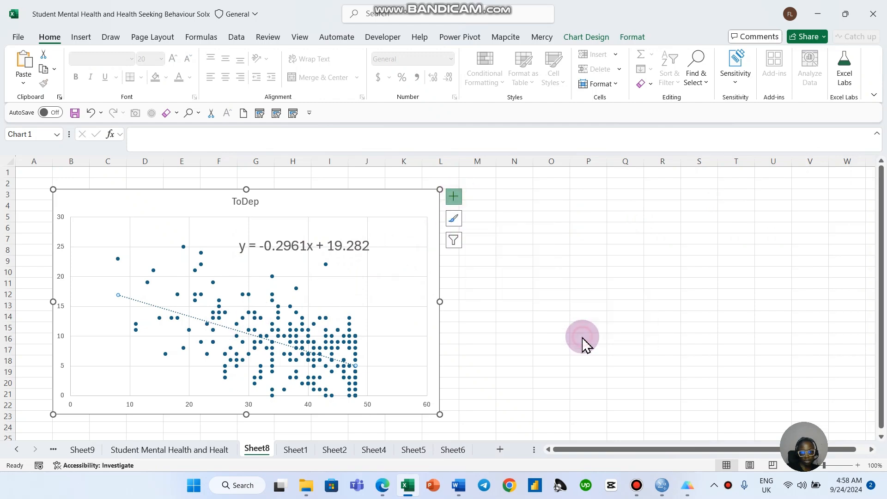
{"action": "scroll", "coordinate": [775, 343], "scroll_direction": "down", "scroll_amount": 3}
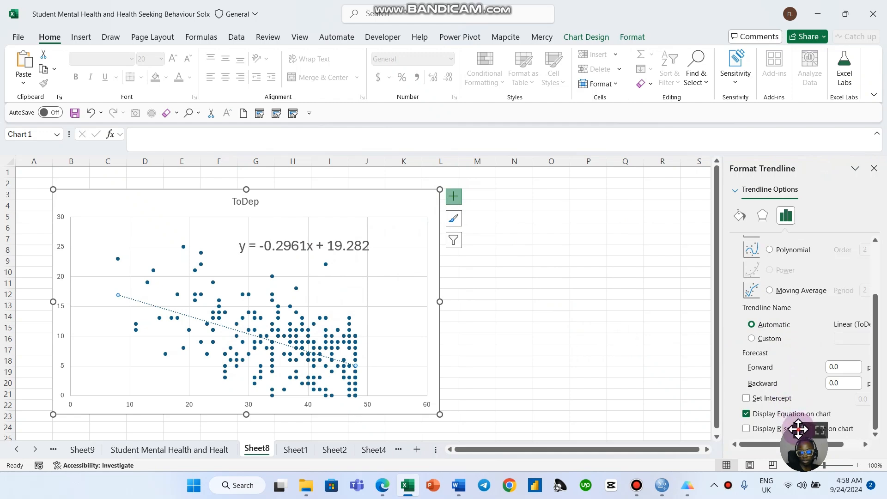
{"action": "left_click_drag", "start_coordinate": [799, 427], "coordinate": [626, 186]}
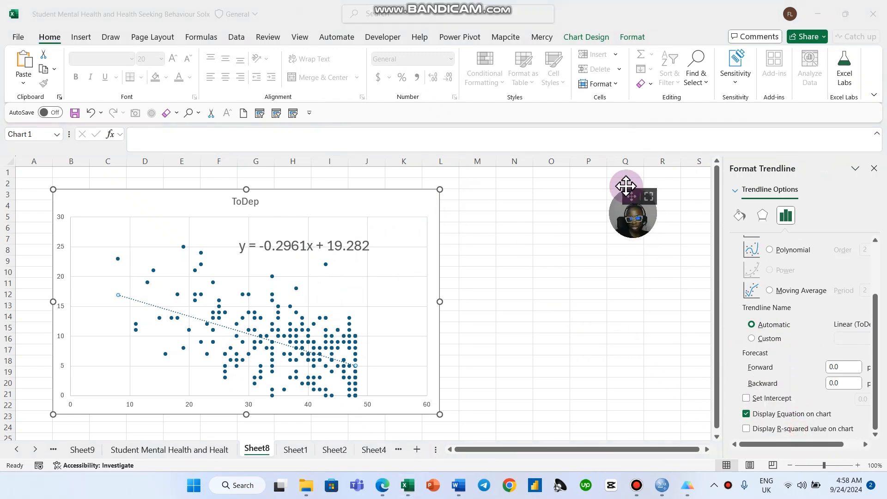
{"action": "left_click", "coordinate": [746, 434]}
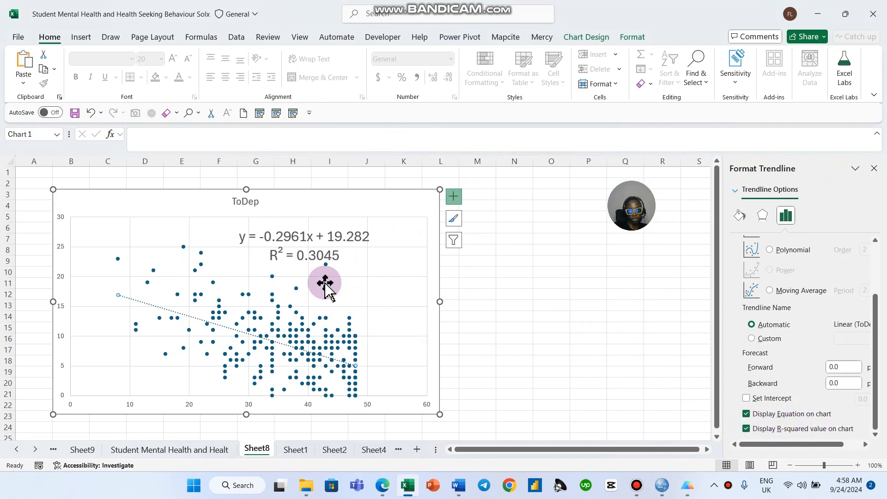
{"action": "left_click", "coordinate": [317, 251]}
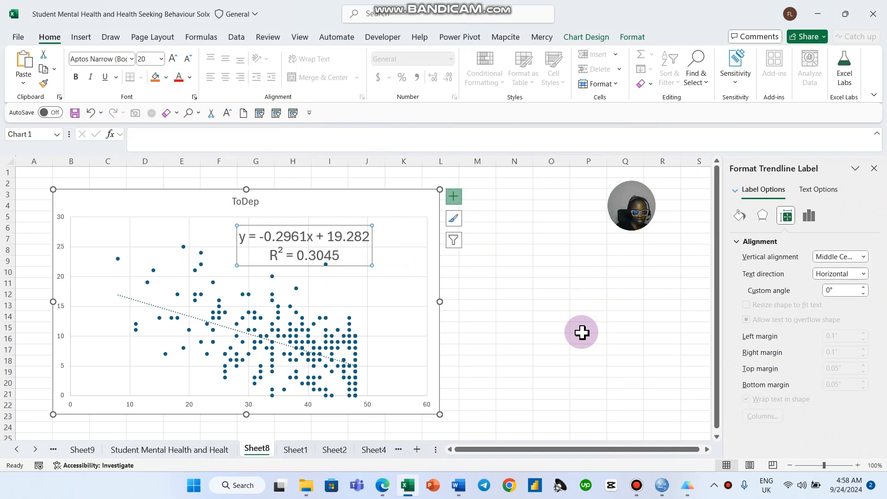
{"action": "left_click", "coordinate": [624, 360]}
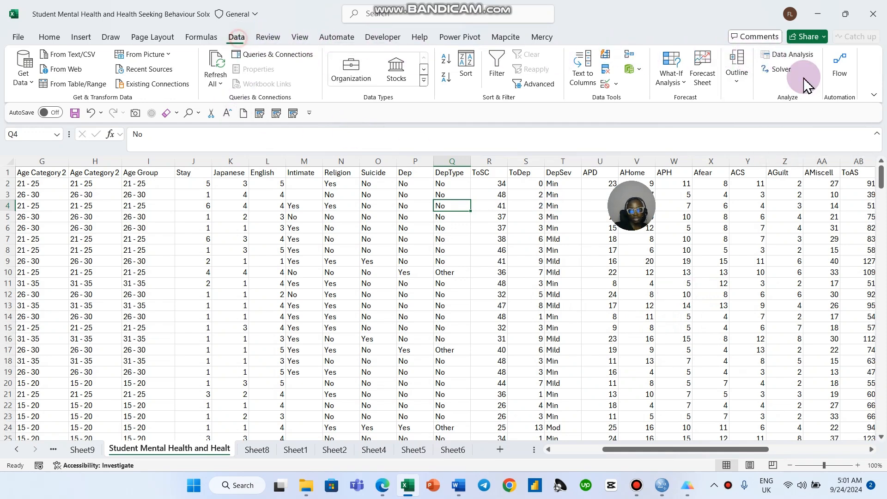
- Start a Regression analysis from the data analysis tools on the student data sheet
{"action": "left_click", "coordinate": [792, 55]}
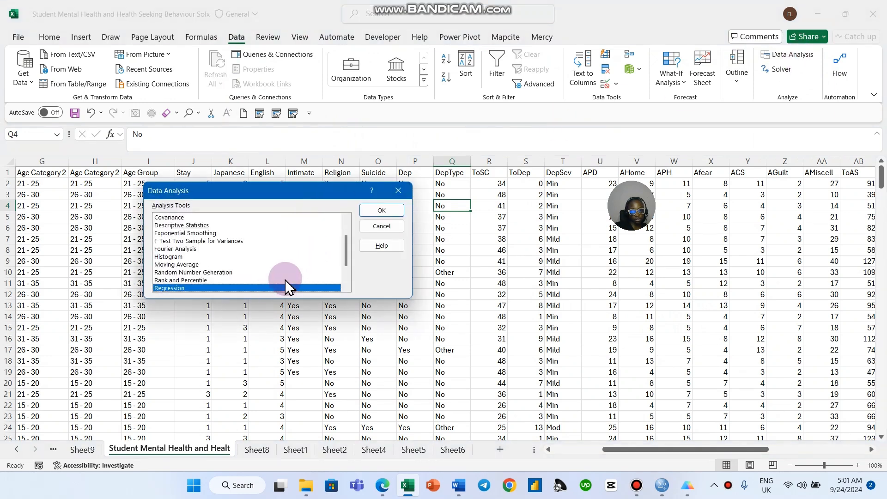
{"action": "scroll", "coordinate": [284, 279], "scroll_direction": "down", "scroll_amount": 2}
{"action": "left_click", "coordinate": [289, 251]}
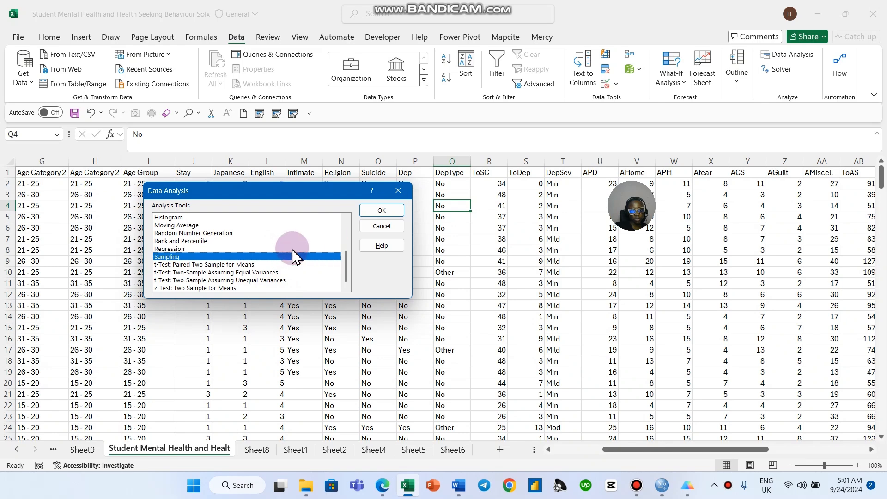
{"action": "left_click", "coordinate": [390, 210]}
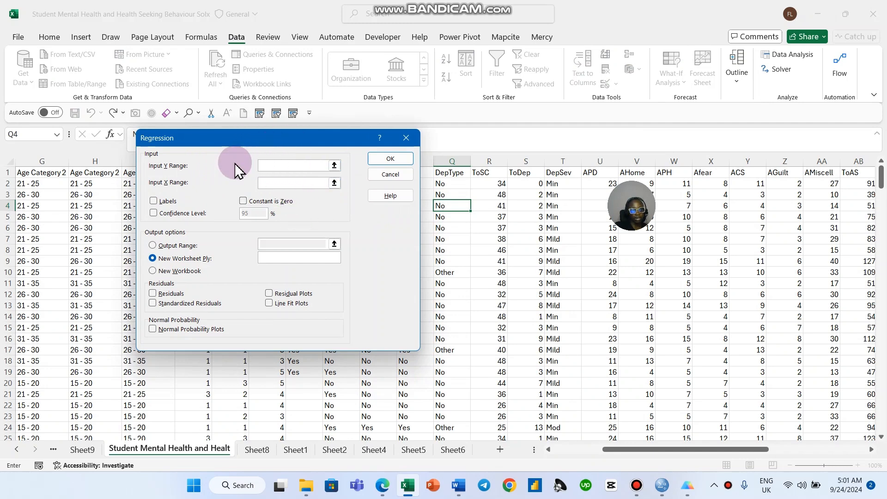
{"action": "left_click", "coordinate": [281, 165]}
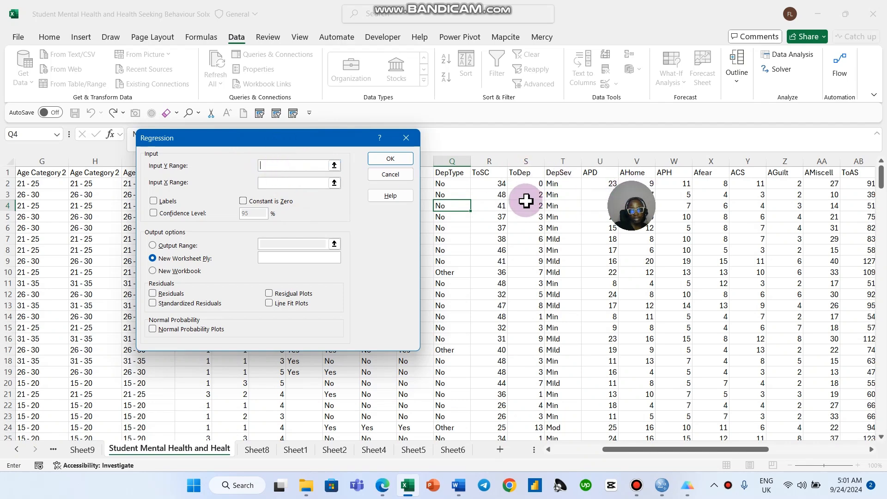
{"action": "left_click", "coordinate": [517, 180]}
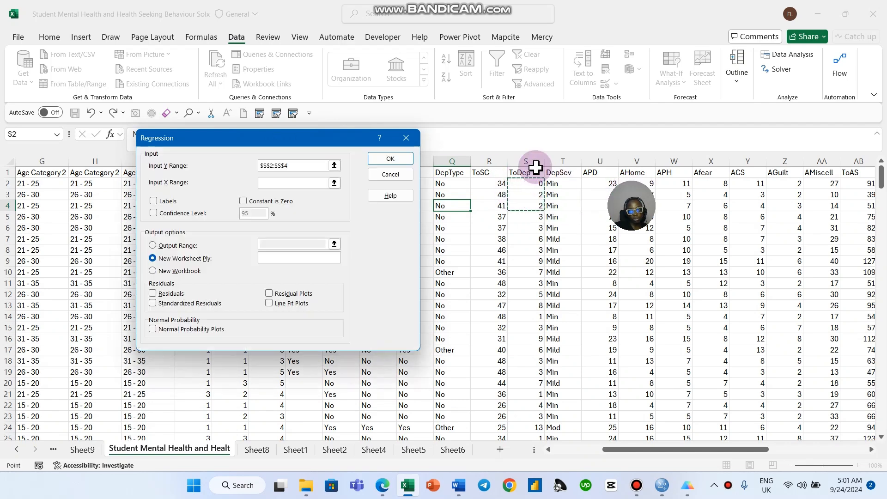
{"action": "key", "text": "ctrl+shift+Down"}
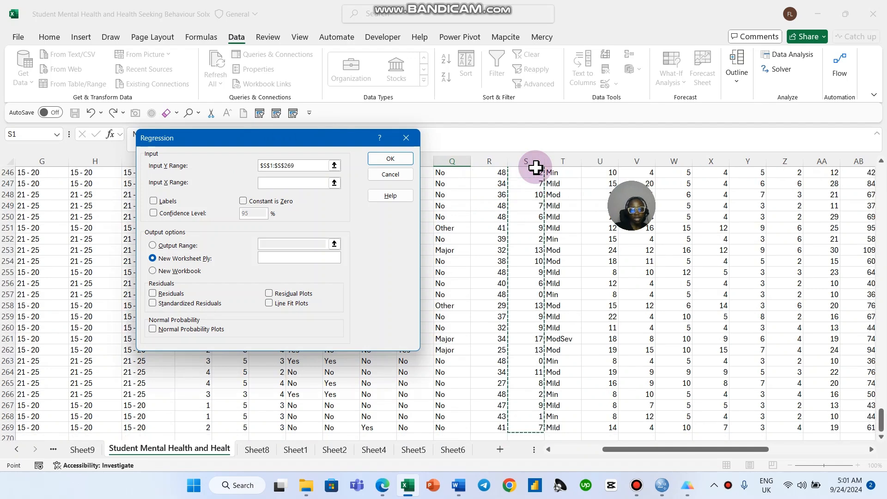
{"action": "left_click_drag", "start_coordinate": [881, 421], "coordinate": [880, 175]}
{"action": "left_click", "coordinate": [503, 172]}
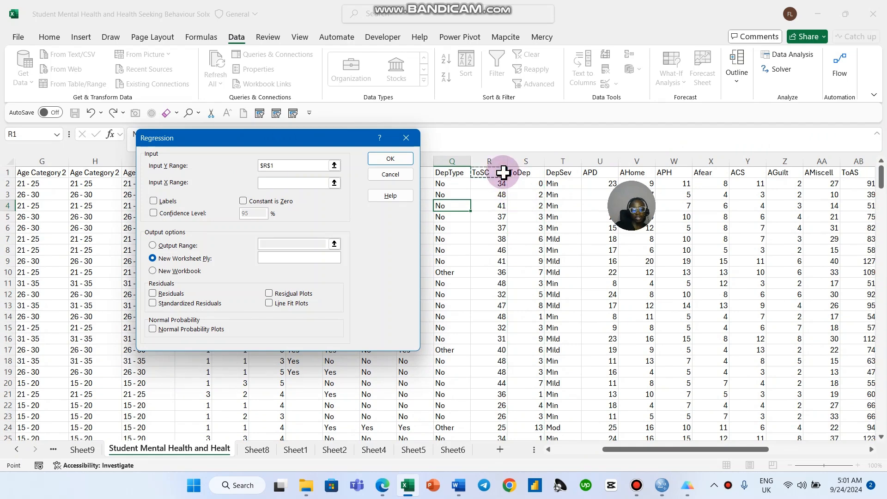
{"action": "key", "text": "ctrl+shift+Down"}
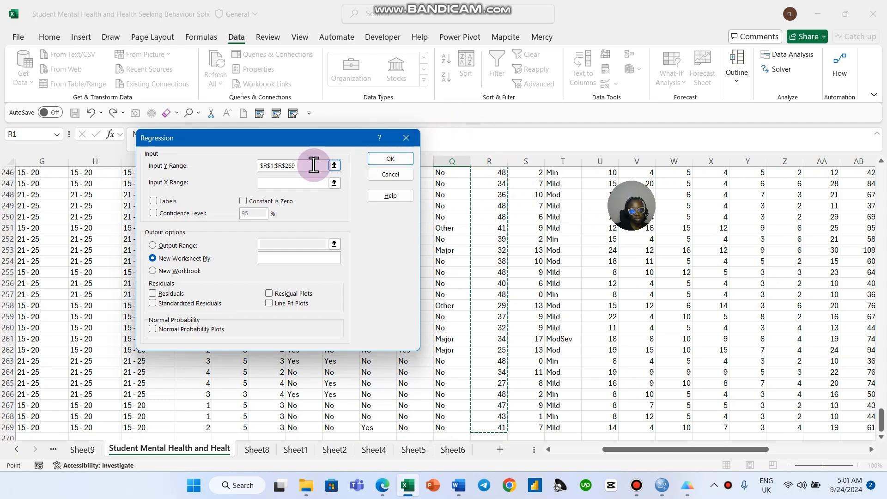
{"action": "left_click_drag", "start_coordinate": [313, 167], "coordinate": [177, 159]}
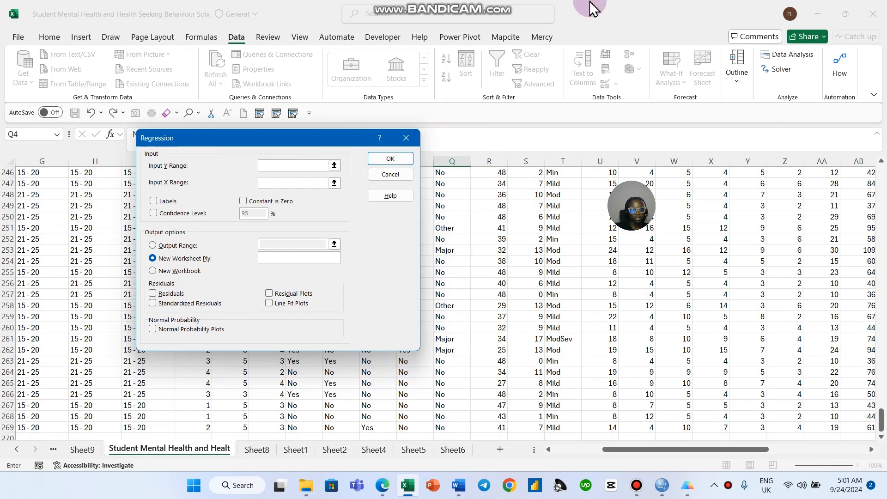
- Set the regression's Y range to the ToDep data S1:S269 and its X range to the ToSC data R1:R269, headers included
{"action": "scroll", "coordinate": [615, 351], "scroll_direction": "up", "scroll_amount": 19}
{"action": "left_click_drag", "start_coordinate": [872, 358], "coordinate": [878, 131]}
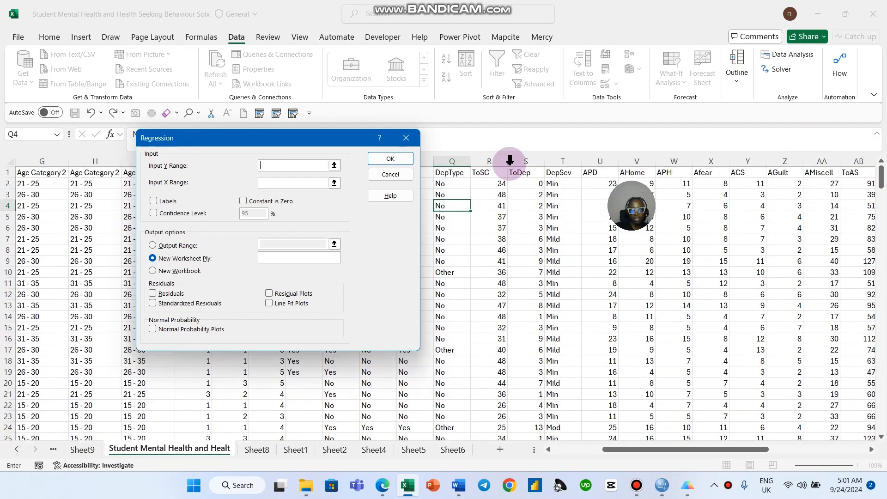
{"action": "left_click", "coordinate": [531, 173]}
{"action": "key", "text": "ctrl+shift+Down"}
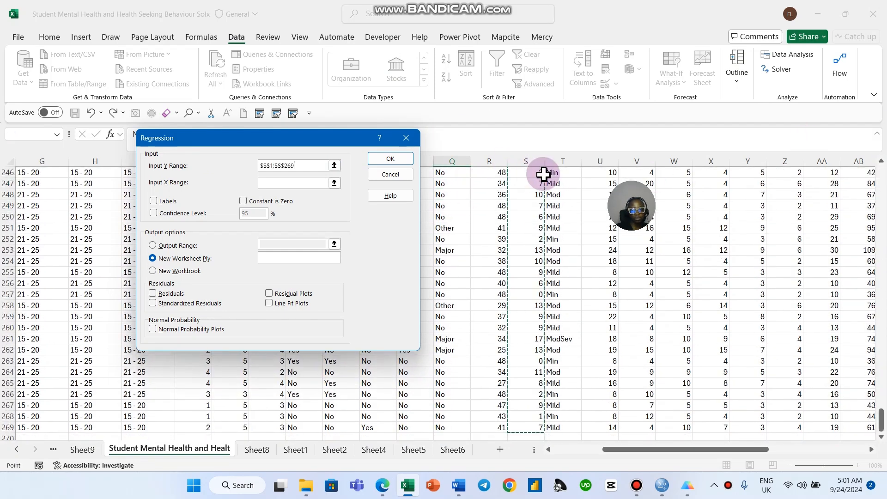
{"action": "left_click", "coordinate": [300, 183]}
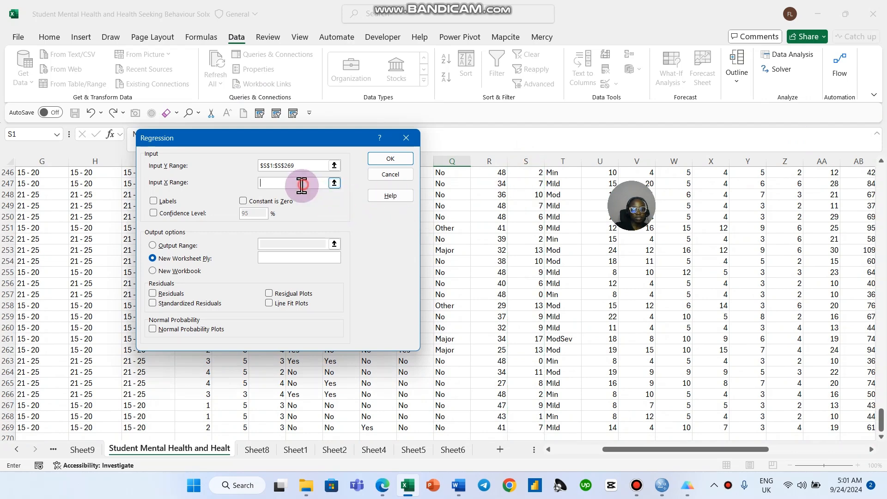
{"action": "left_click_drag", "start_coordinate": [880, 418], "coordinate": [706, 145]}
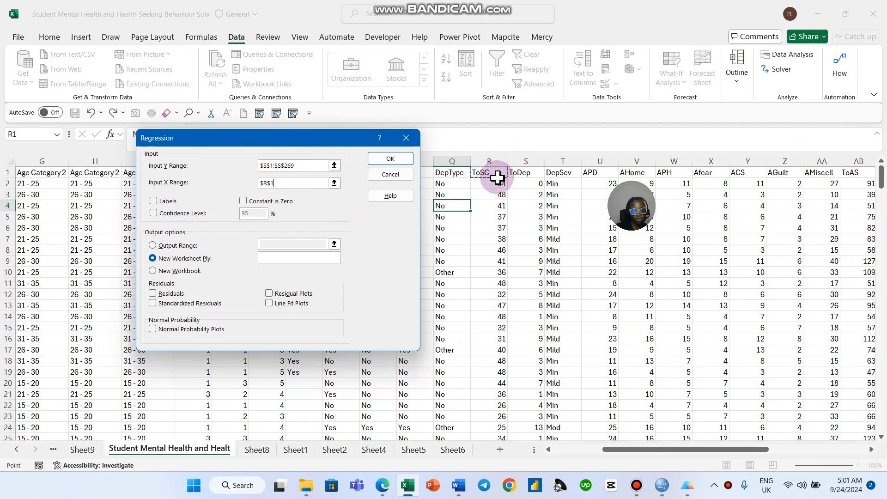
{"action": "key", "text": "ctrl+shift+Down"}
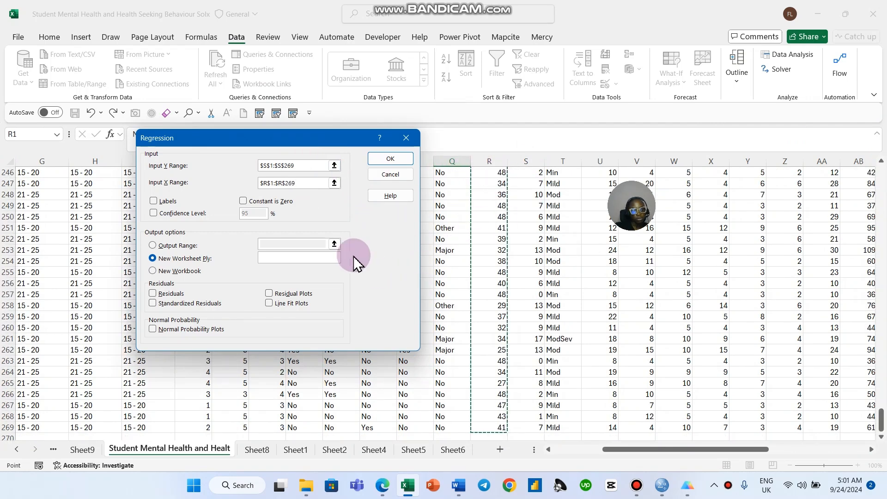
- Run the regression with labels enabled and output to a new worksheet, and fit output columns I and F to their contents
{"action": "left_click", "coordinate": [156, 200]}
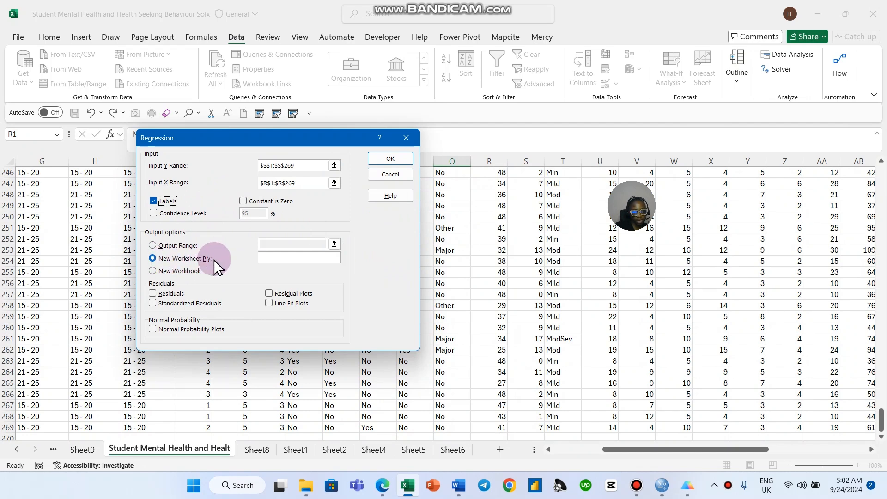
{"action": "left_click", "coordinate": [378, 165]}
{"action": "left_click", "coordinate": [396, 219]}
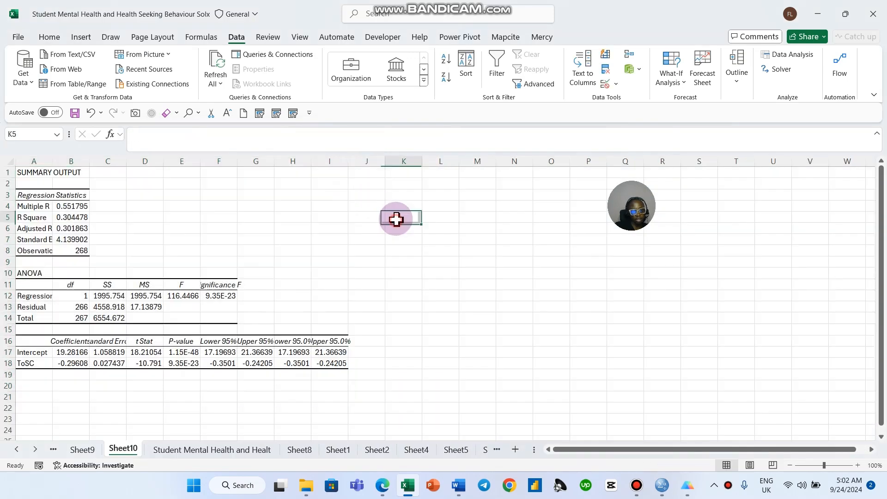
{"action": "double_click", "coordinate": [353, 159]}
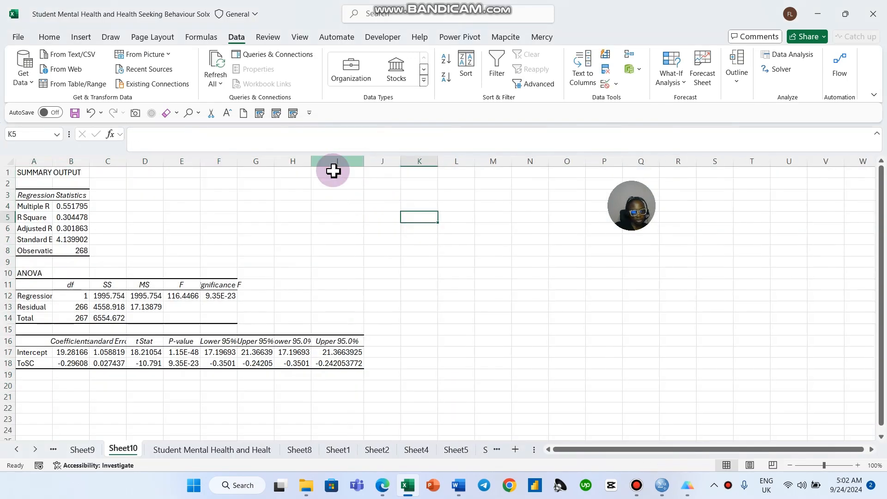
{"action": "double_click", "coordinate": [236, 162]}
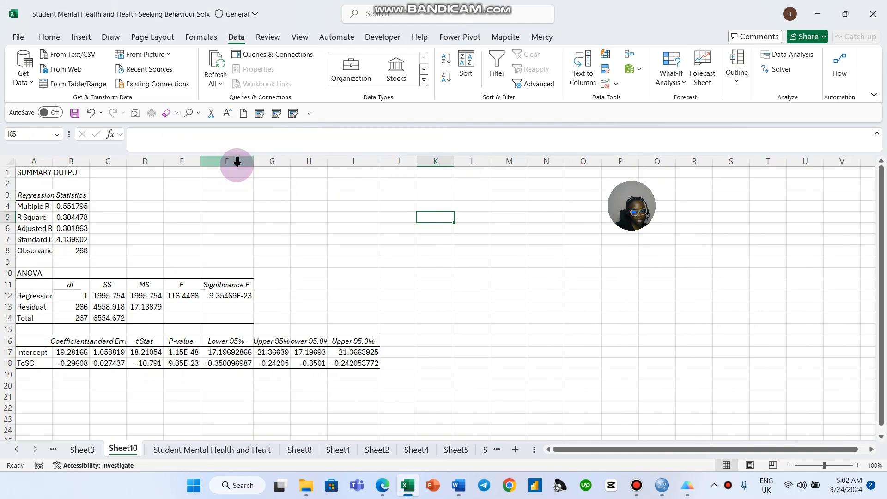
- Paste the ToDep scatter chart from Sheet8 into the regression output sheet and position it in the empty area beside the tables
{"action": "left_click", "coordinate": [301, 451]}
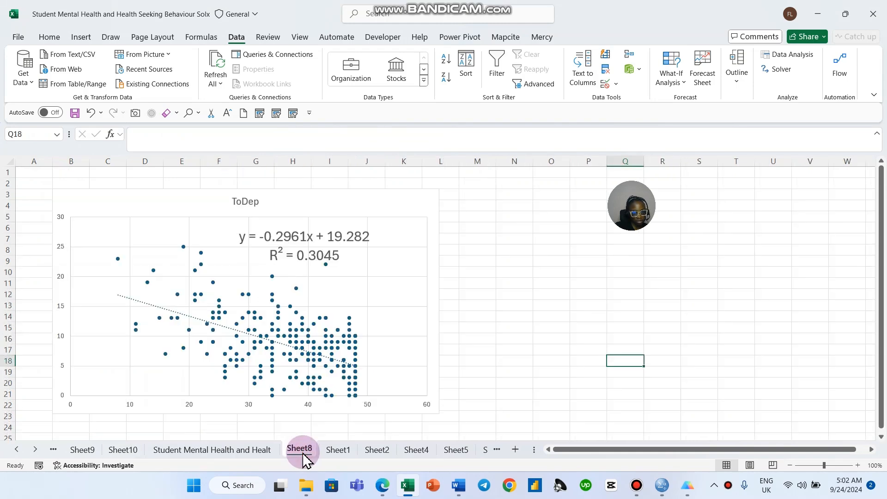
{"action": "left_click", "coordinate": [393, 240]}
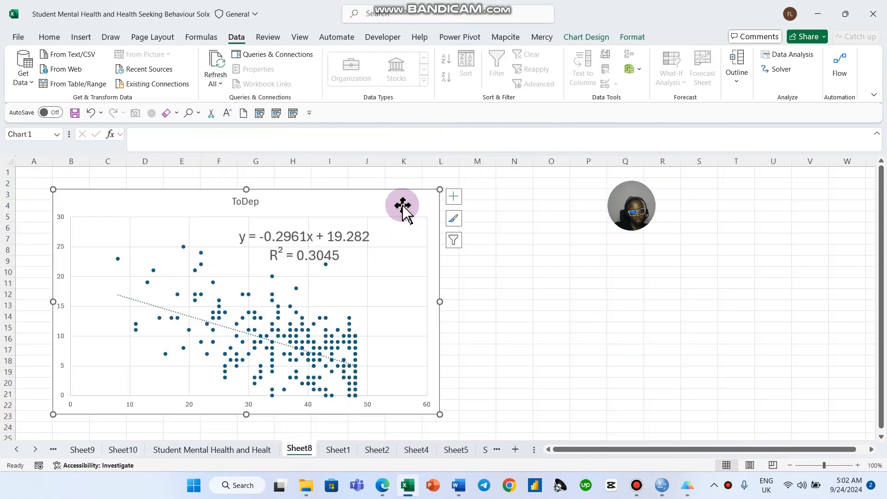
{"action": "left_click", "coordinate": [126, 449]}
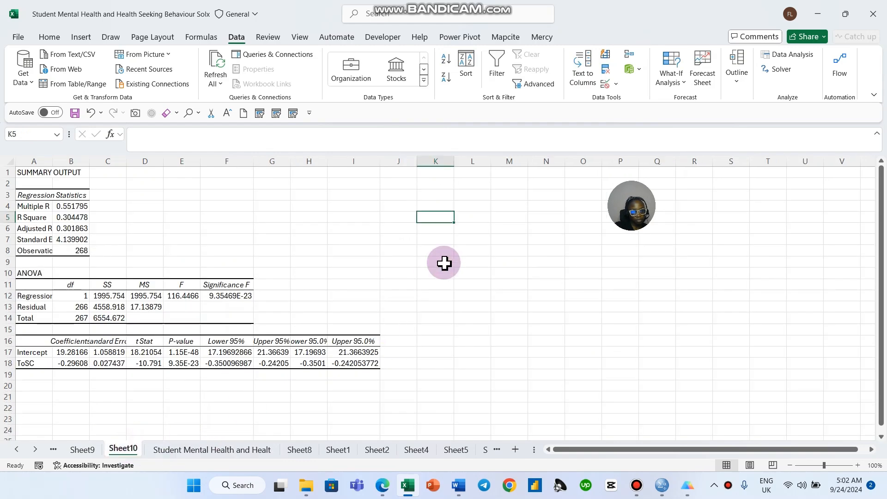
{"action": "key", "text": "ctrl+v"}
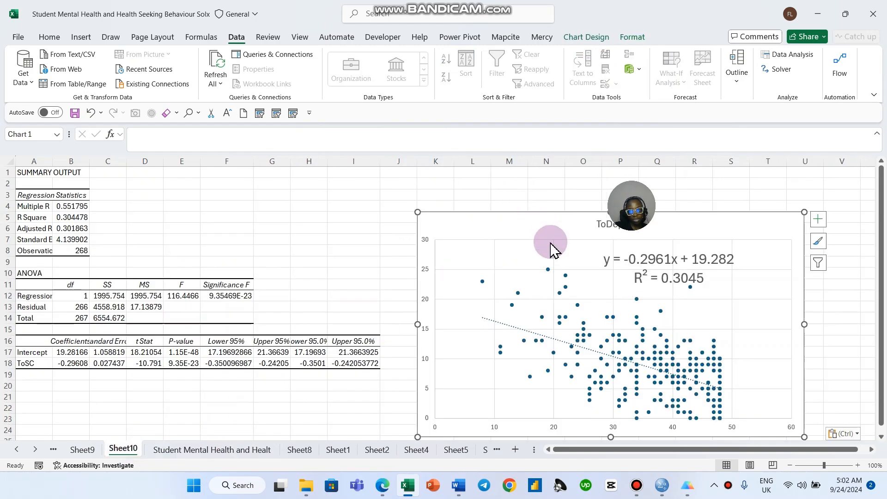
{"action": "left_click_drag", "start_coordinate": [522, 228], "coordinate": [537, 208]}
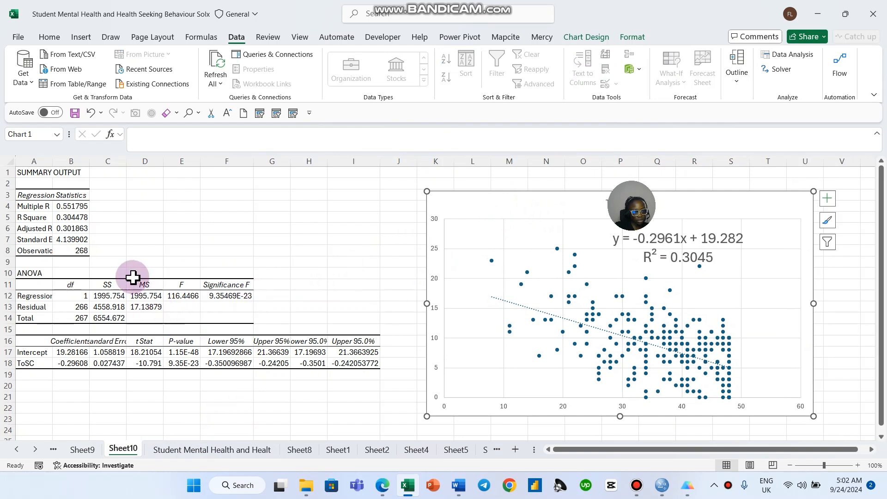
- Widen columns A and B of the regression output so their labels and coefficients fit
{"action": "double_click", "coordinate": [86, 161]}
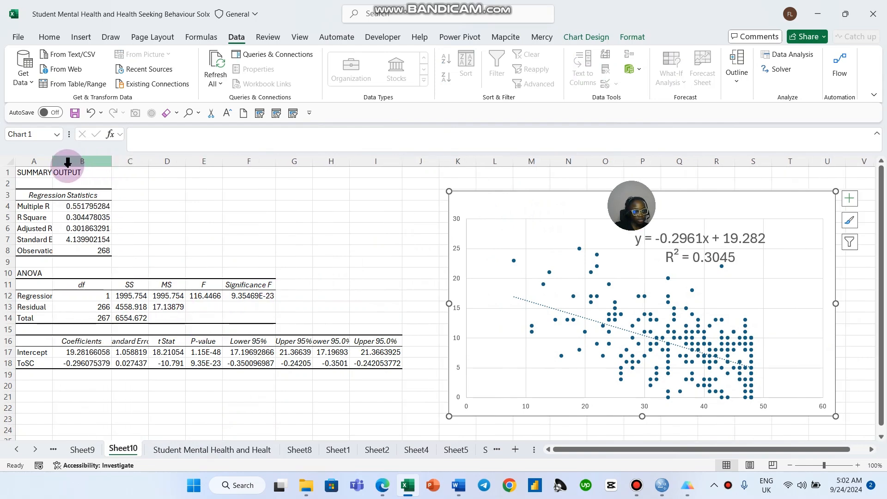
{"action": "left_click_drag", "start_coordinate": [55, 162], "coordinate": [70, 161]}
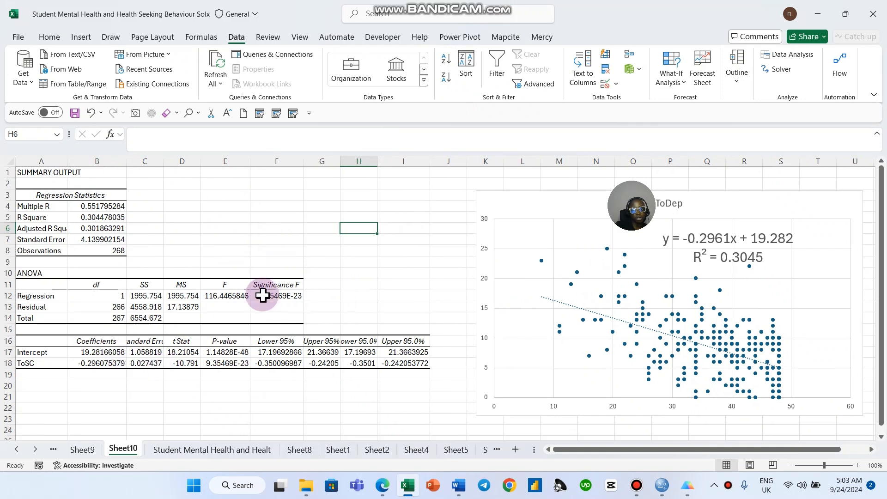
- Shade the R Square label and its value in A5:B5 of the regression output with a grey fill
{"action": "left_click", "coordinate": [703, 236]}
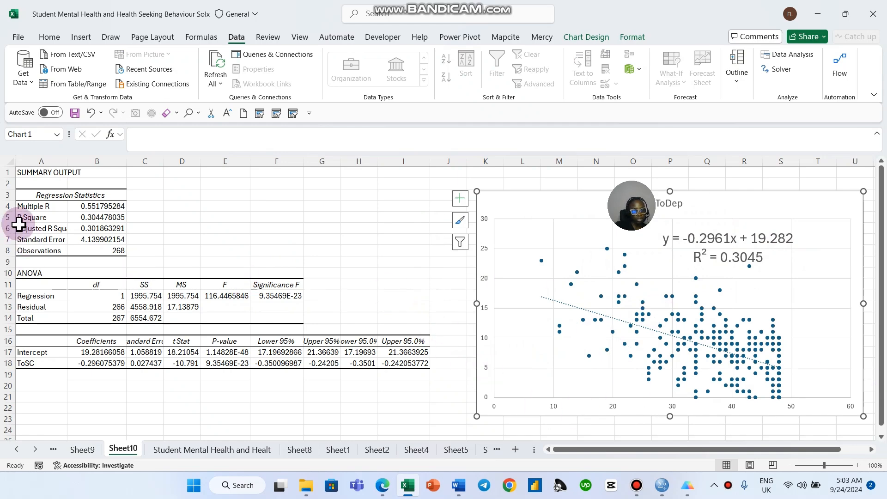
{"action": "left_click_drag", "start_coordinate": [40, 218], "coordinate": [99, 217]}
{"action": "left_click", "coordinate": [49, 37]}
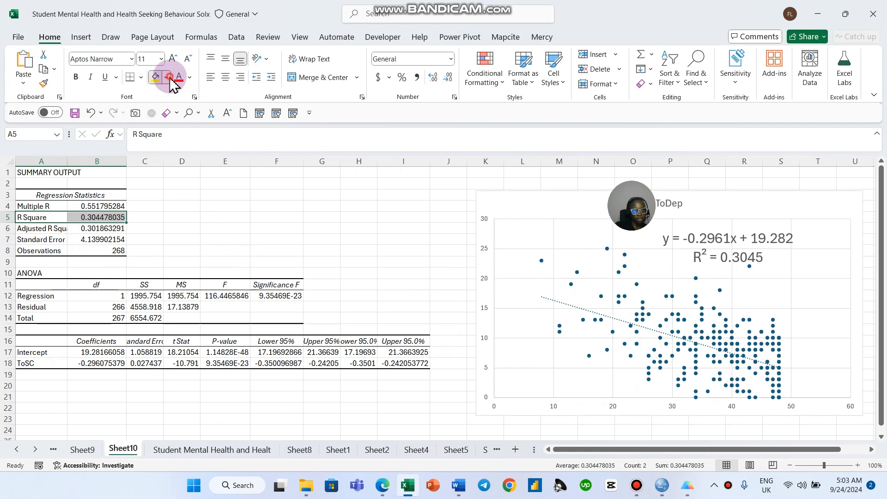
{"action": "left_click", "coordinate": [168, 78]}
{"action": "left_click", "coordinate": [157, 171]}
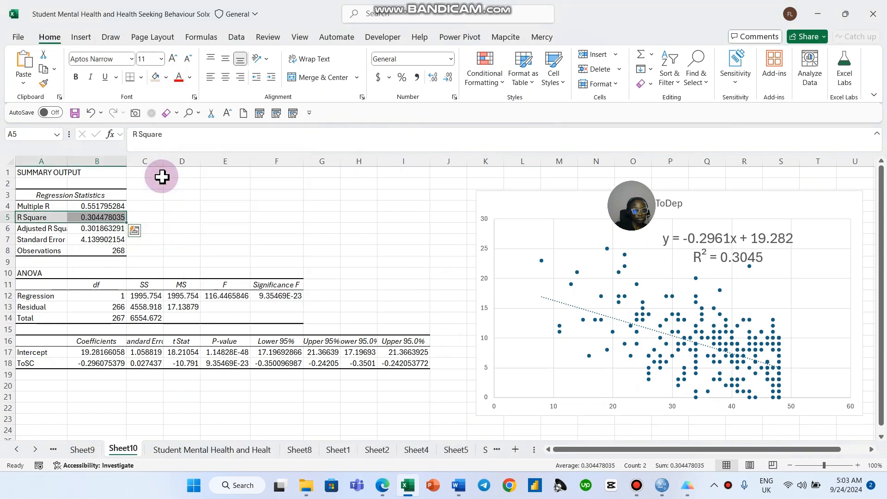
{"action": "left_click", "coordinate": [188, 236]}
{"action": "left_click", "coordinate": [108, 217]}
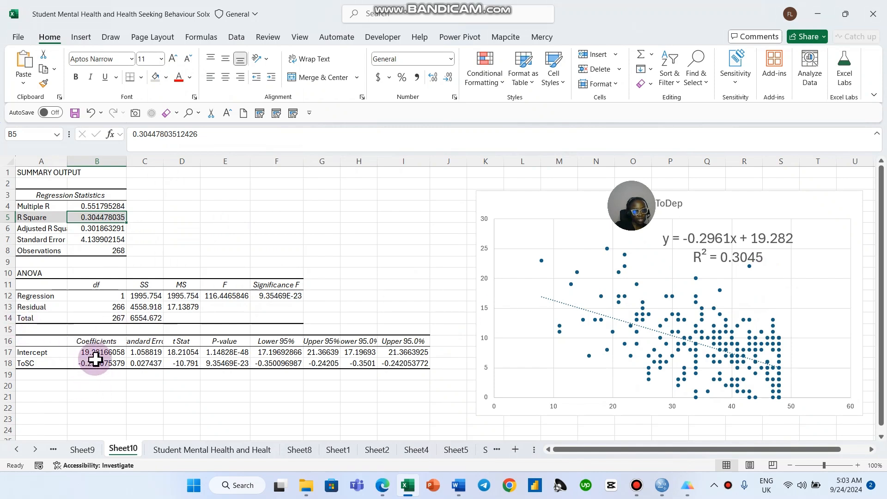
- Apply the same grey fill to the Coefficients heading and its values in B16:B18
{"action": "left_click_drag", "start_coordinate": [104, 347], "coordinate": [111, 363]}
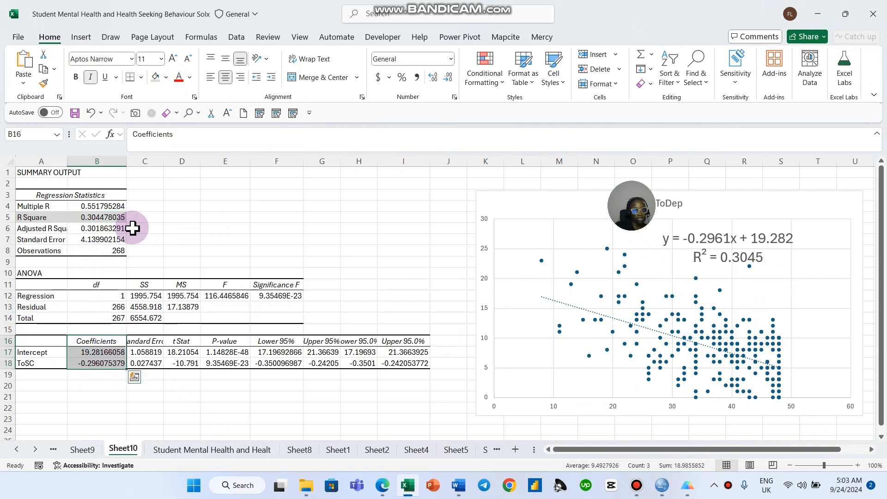
{"action": "left_click", "coordinate": [154, 78]}
{"action": "left_click", "coordinate": [147, 407]}
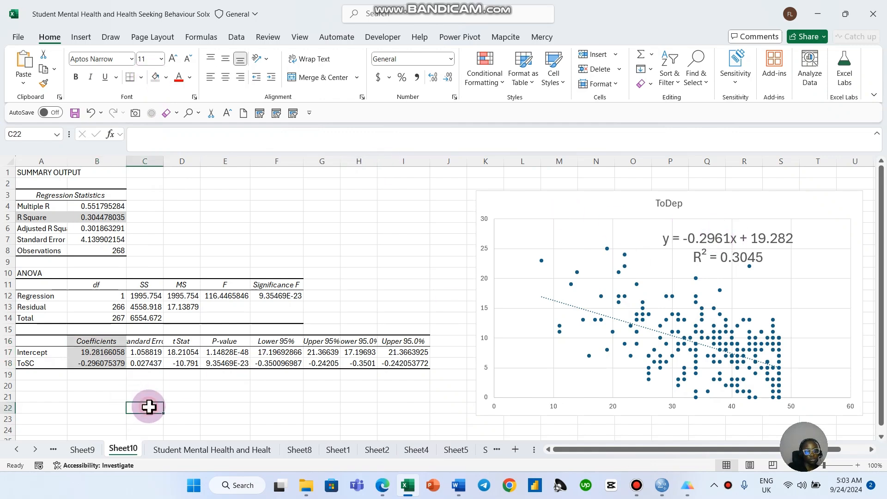
- Examine the intercept and ToSC rows of the coefficients table against the chart's trendline equation
{"action": "left_click", "coordinate": [48, 365]}
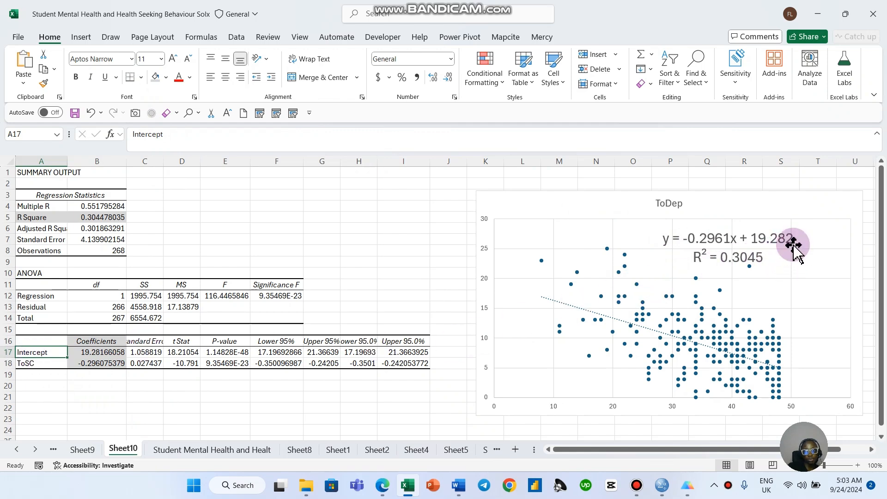
{"action": "left_click", "coordinate": [176, 326]}
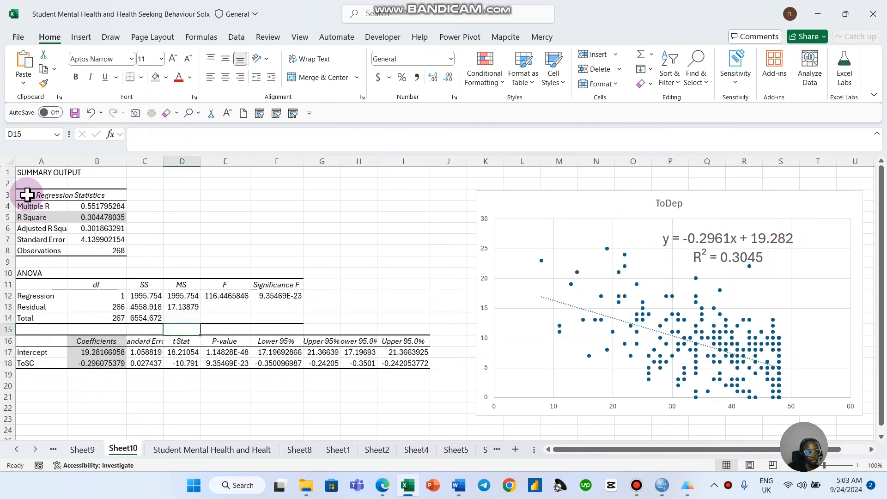
{"action": "left_click_drag", "start_coordinate": [26, 185], "coordinate": [429, 407]}
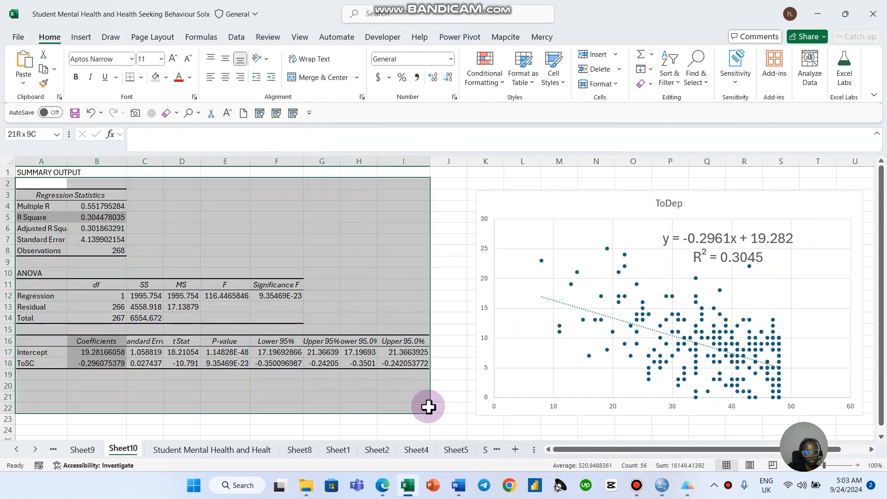
{"action": "left_click", "coordinate": [313, 396]}
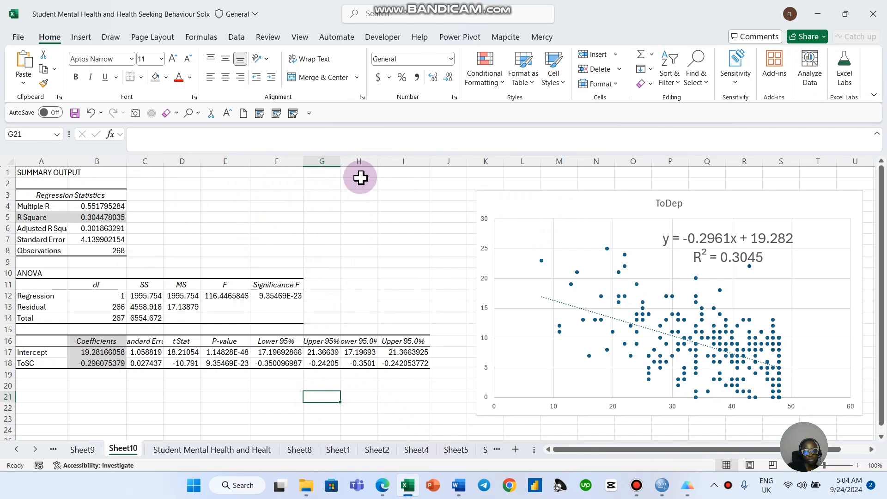
{"action": "left_click", "coordinate": [25, 363]}
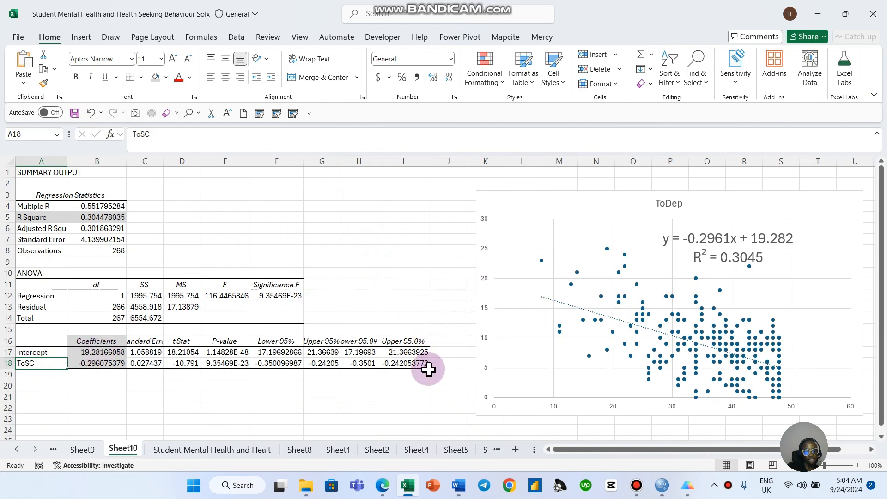
{"action": "left_click", "coordinate": [212, 409]}
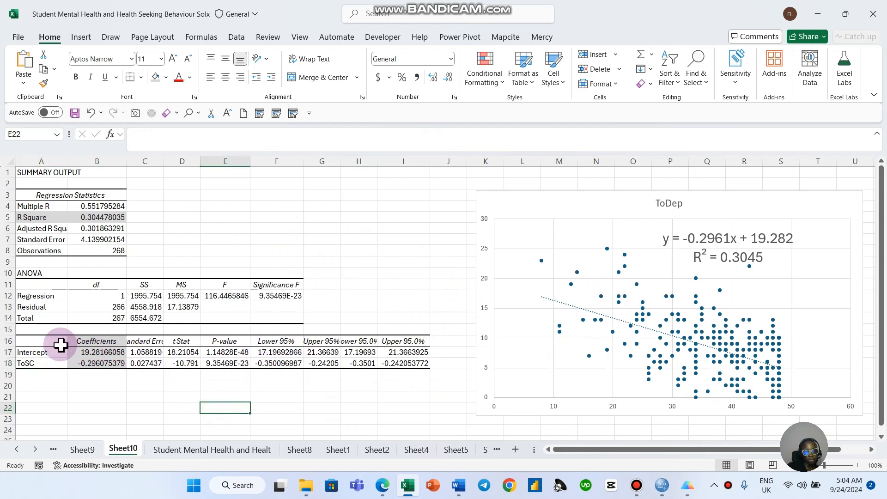
{"action": "left_click_drag", "start_coordinate": [57, 342], "coordinate": [405, 368]}
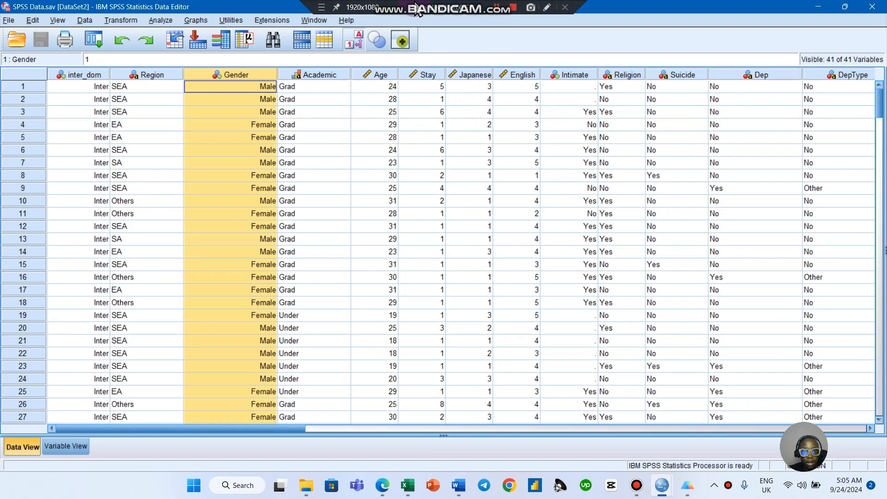
- Switch to SPSS and run a linear regression with ToDep as dependent and ToSC as independent, keeping the existing Statistics and Plots settings
{"action": "left_click", "coordinate": [168, 22]}
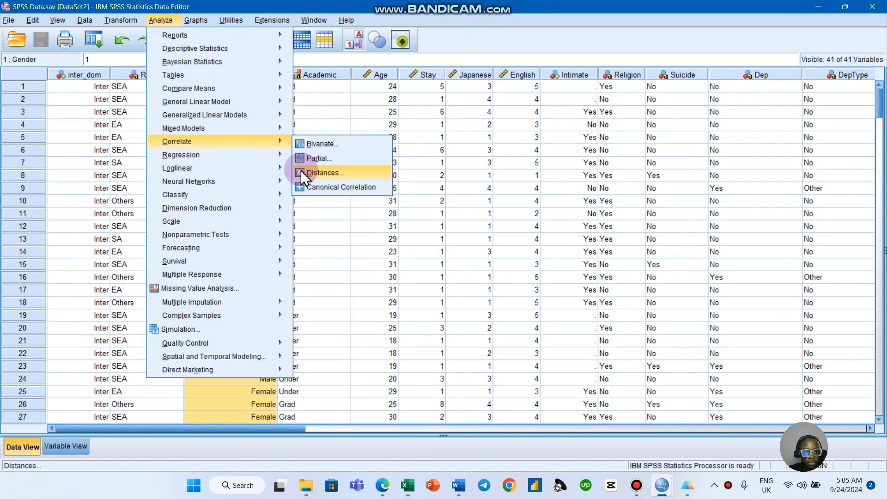
{"action": "mouse_move", "coordinate": [269, 155]}
{"action": "left_click", "coordinate": [309, 170]}
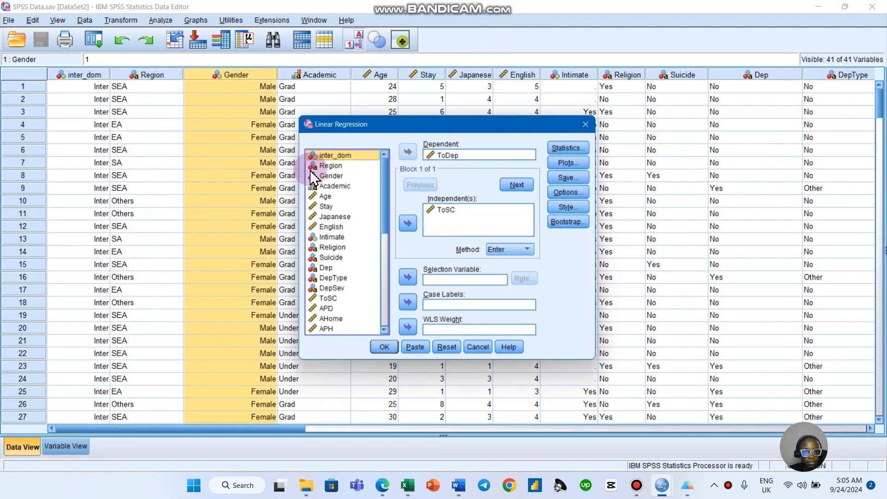
{"action": "left_click", "coordinate": [454, 156]}
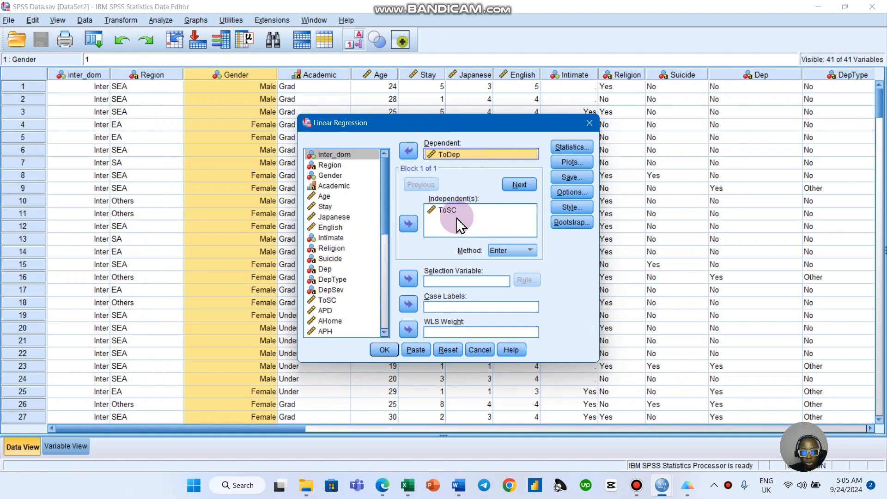
{"action": "left_click", "coordinate": [566, 148]}
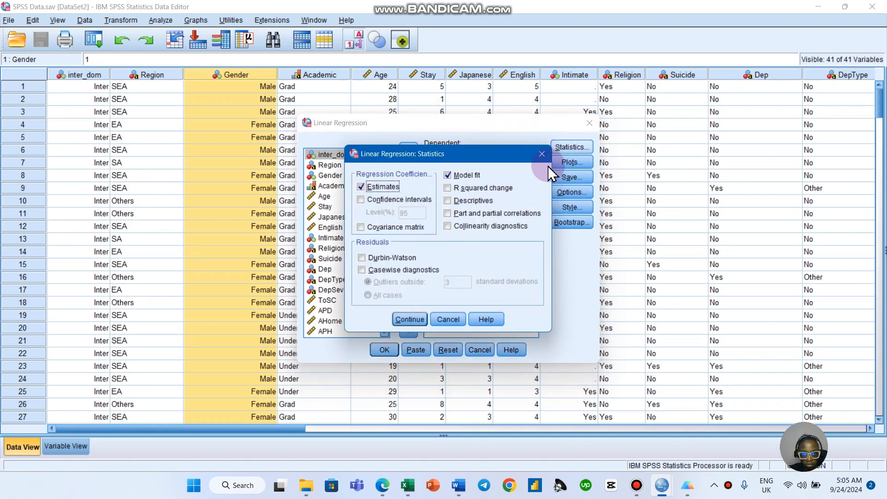
{"action": "left_click", "coordinate": [542, 155]}
{"action": "left_click", "coordinate": [568, 162]}
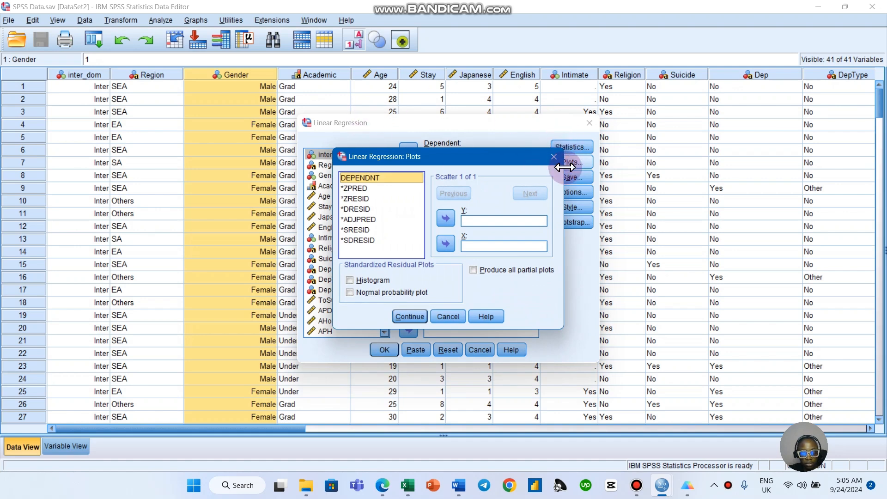
{"action": "left_click", "coordinate": [554, 157]}
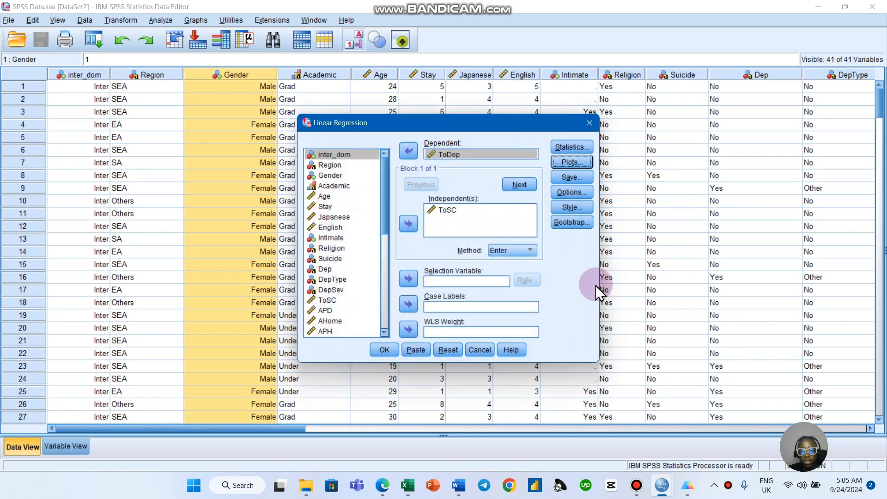
{"action": "left_click", "coordinate": [374, 349]}
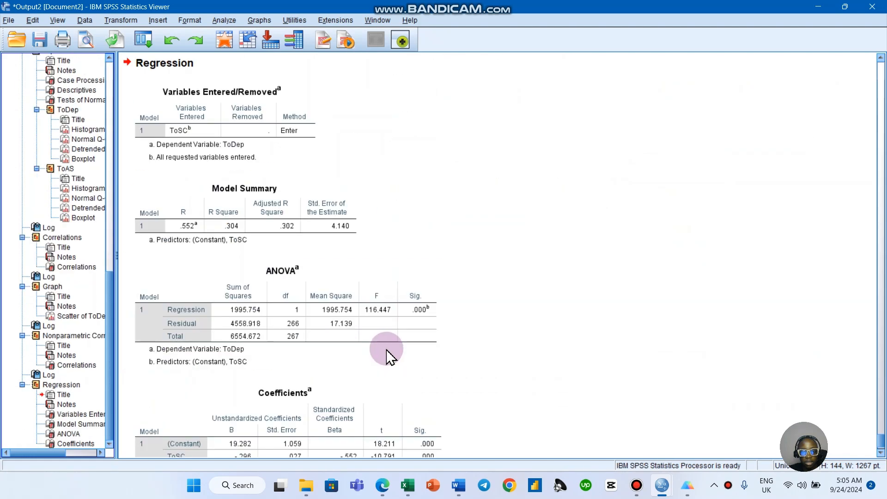
{"action": "scroll", "coordinate": [448, 343], "scroll_direction": "down", "scroll_amount": 2}
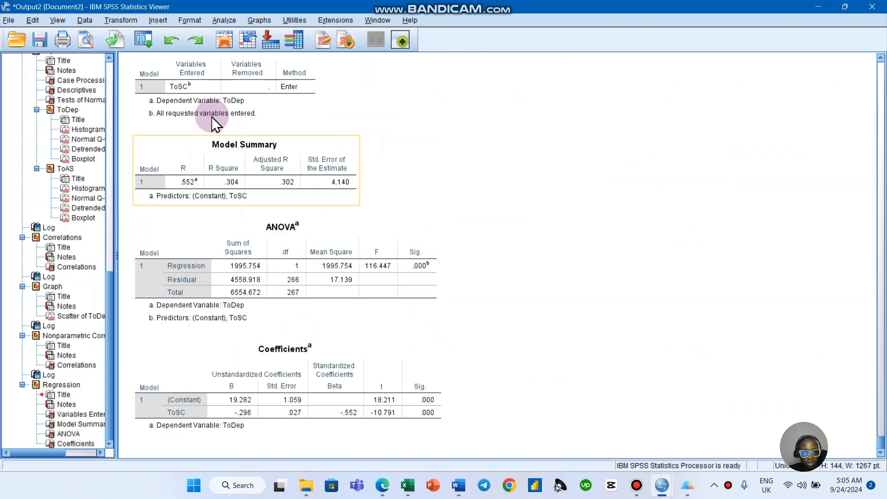
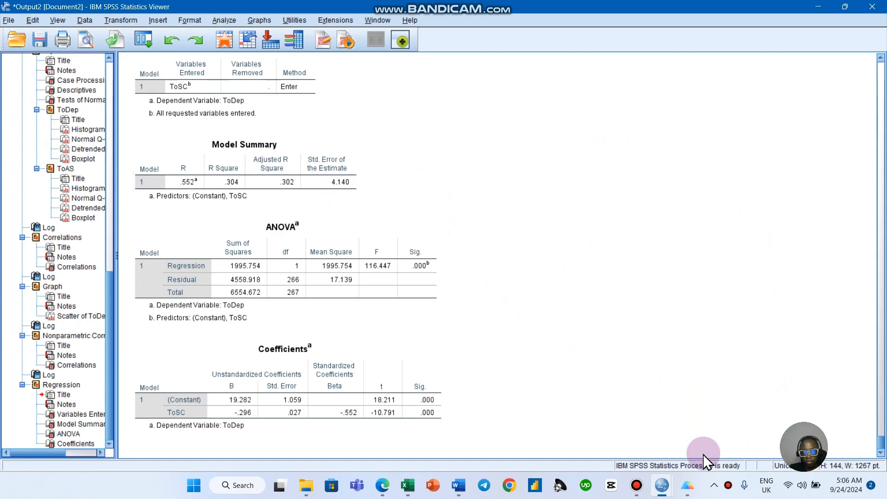
- Switch to GraphPad Prism and run a linear regression on the ToSC and ToDep data with the default parameters
{"action": "left_click", "coordinate": [692, 491]}
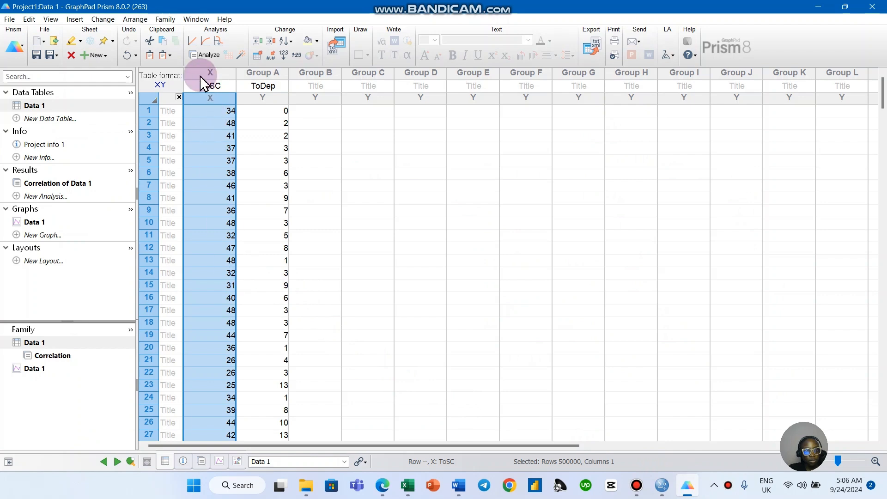
{"action": "left_click", "coordinate": [210, 57]}
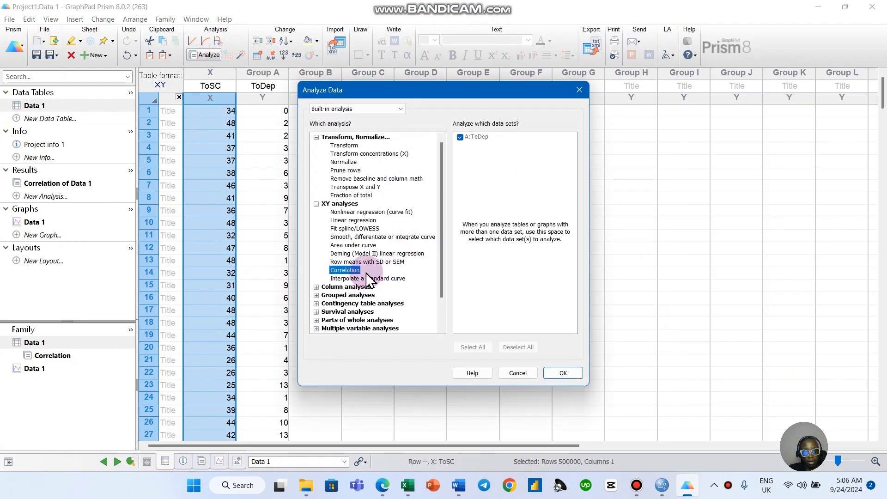
{"action": "left_click", "coordinate": [358, 222]}
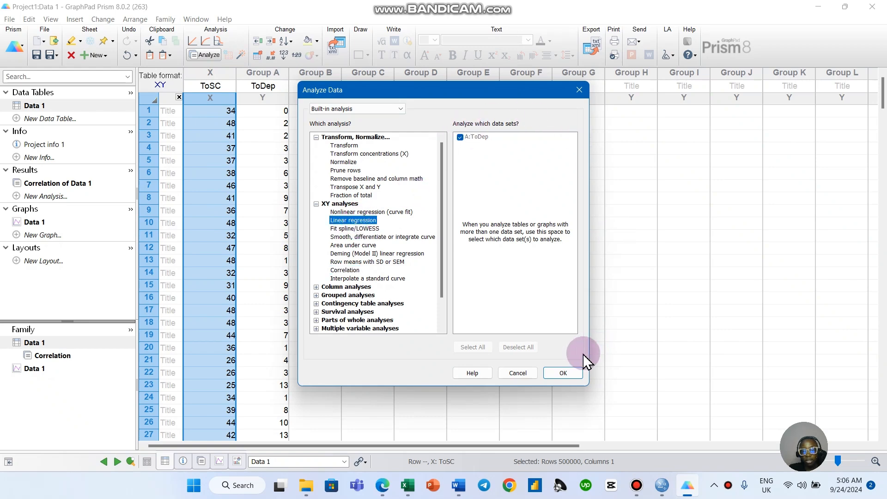
{"action": "left_click", "coordinate": [563, 374]}
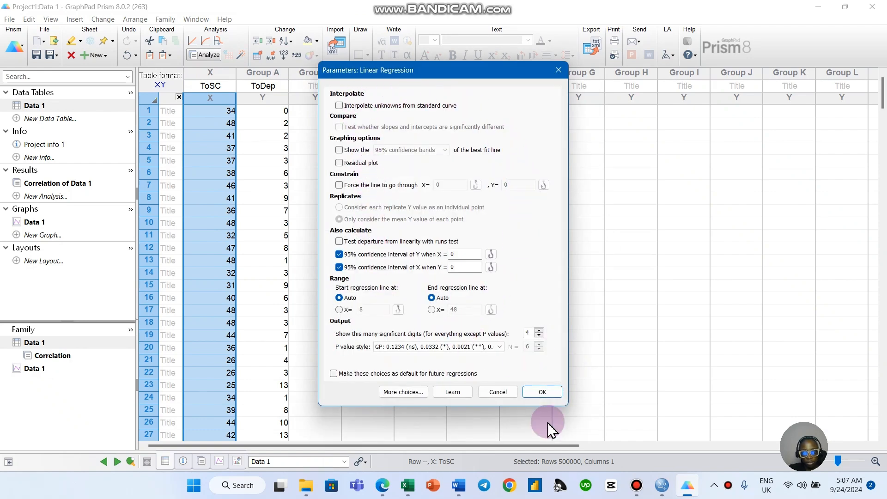
{"action": "left_click", "coordinate": [542, 387]}
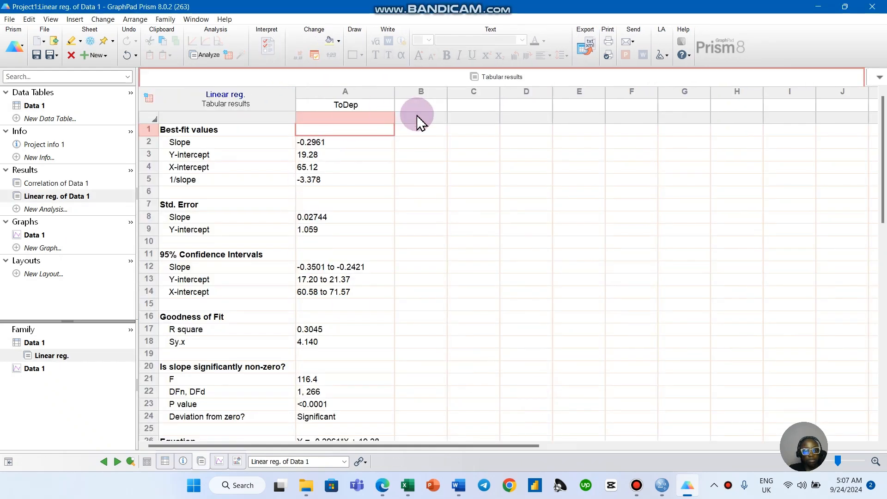
- Examine the slope, Y-intercept and R square in Prism's linear regression results
{"action": "left_click", "coordinate": [231, 132]}
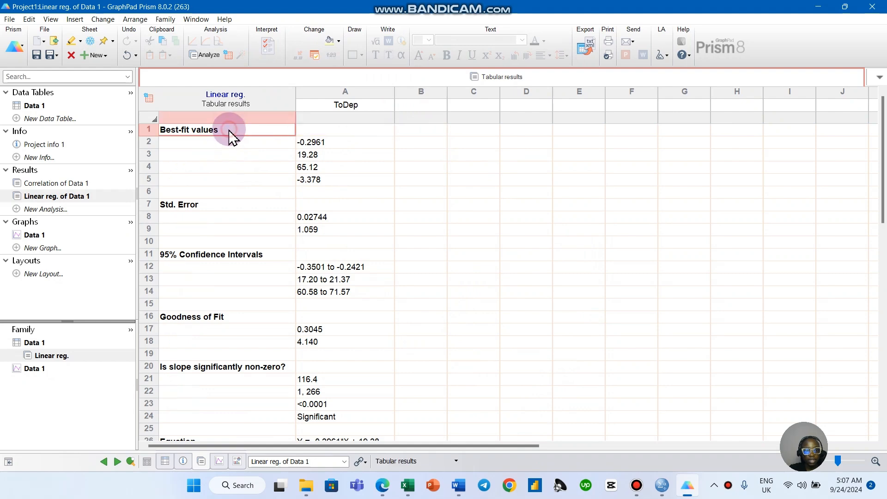
{"action": "left_click", "coordinate": [427, 156]}
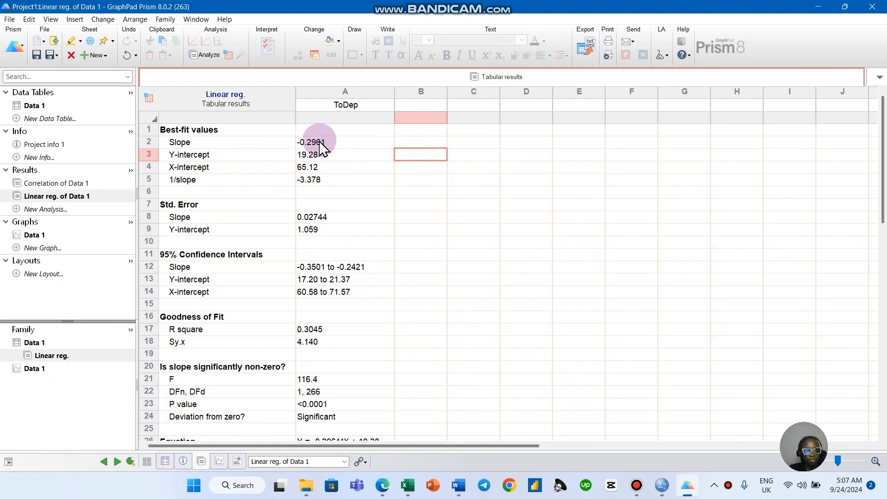
{"action": "left_click", "coordinate": [342, 144]}
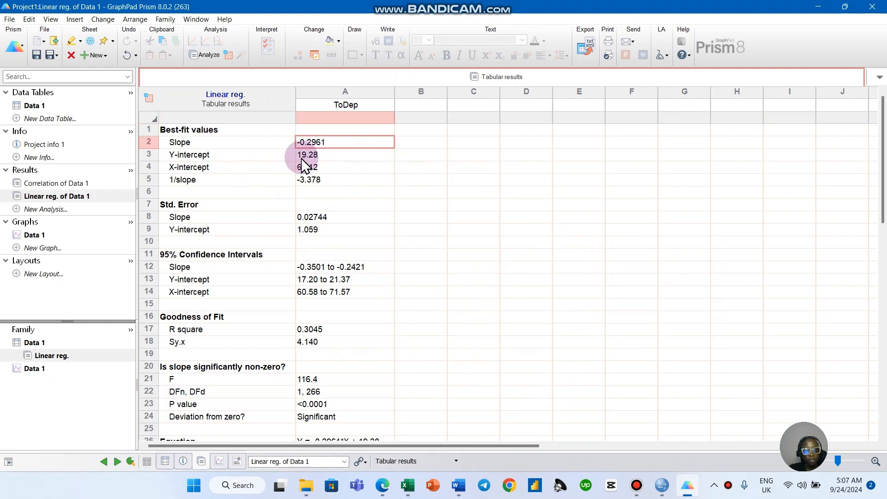
{"action": "left_click", "coordinate": [336, 156]}
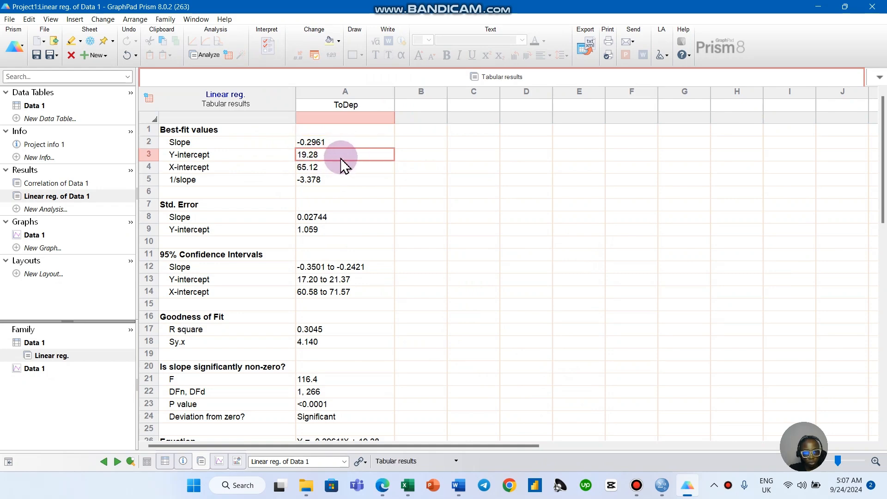
{"action": "left_click_drag", "start_coordinate": [353, 143], "coordinate": [360, 159]}
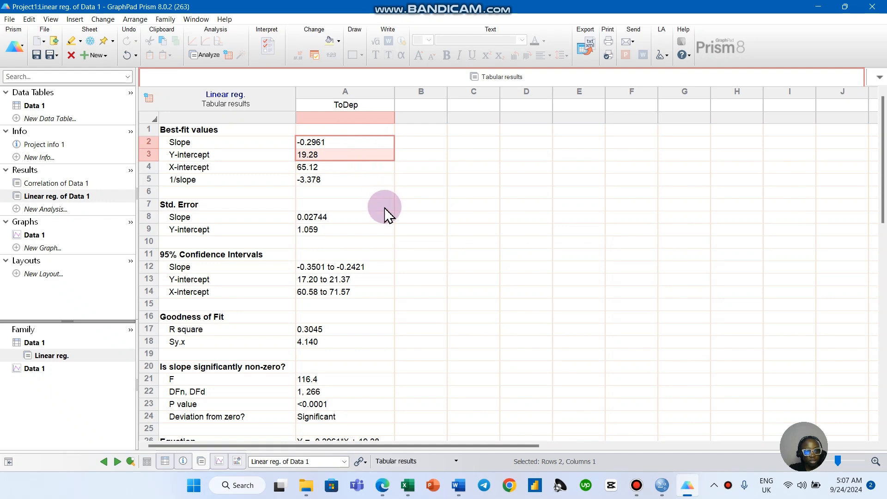
{"action": "scroll", "coordinate": [389, 211], "scroll_direction": "down", "scroll_amount": 1}
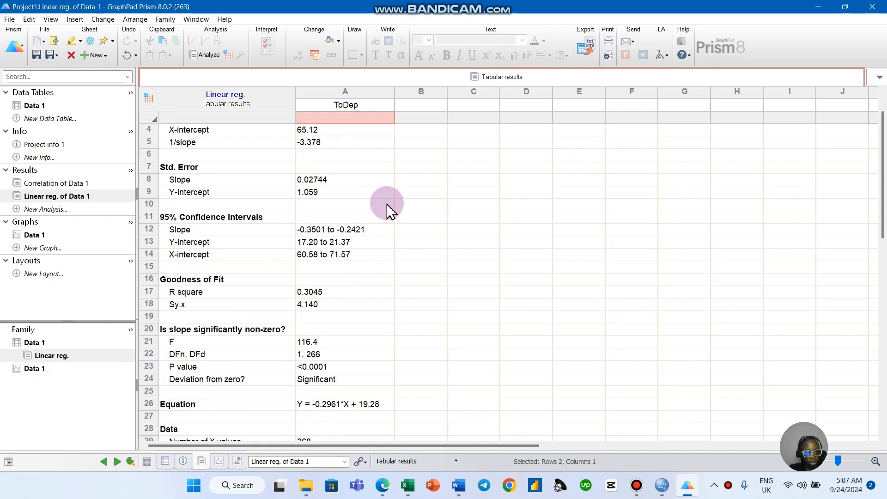
{"action": "scroll", "coordinate": [389, 211], "scroll_direction": "down", "scroll_amount": 1}
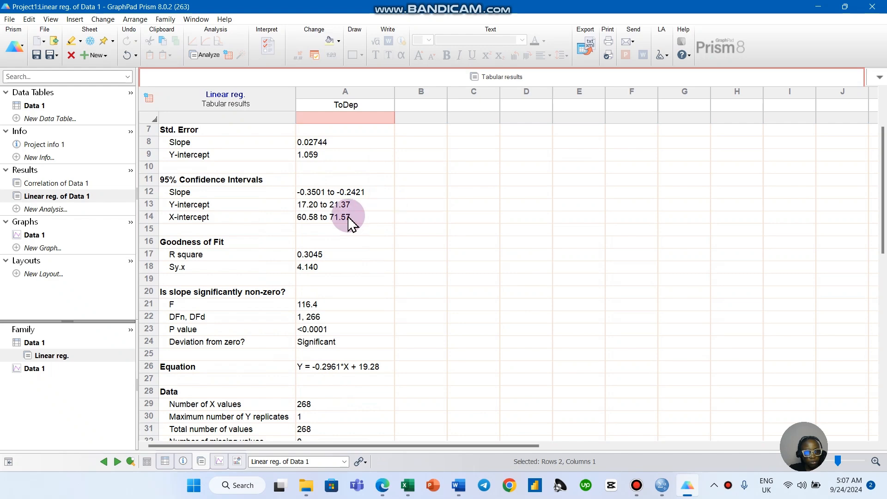
{"action": "left_click_drag", "start_coordinate": [241, 257], "coordinate": [350, 261]}
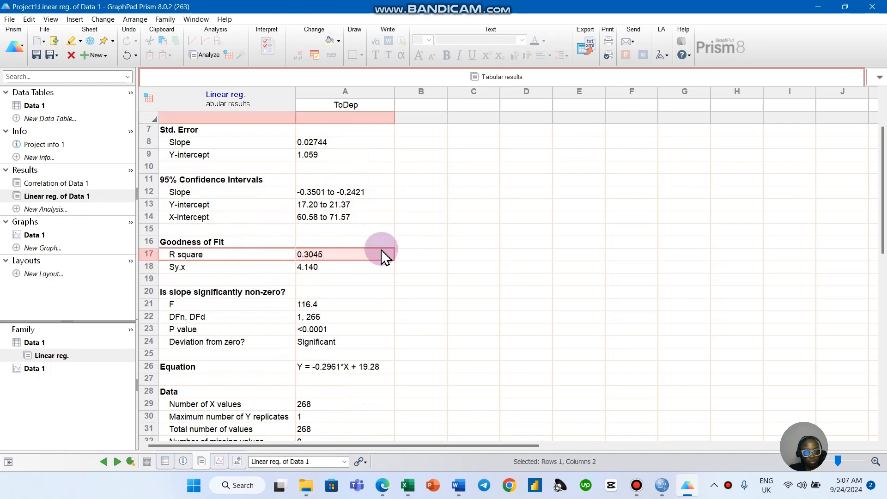
- Examine the slope significance test, regression equation and data counts in Prism's linear regression results
{"action": "left_click", "coordinate": [198, 292]}
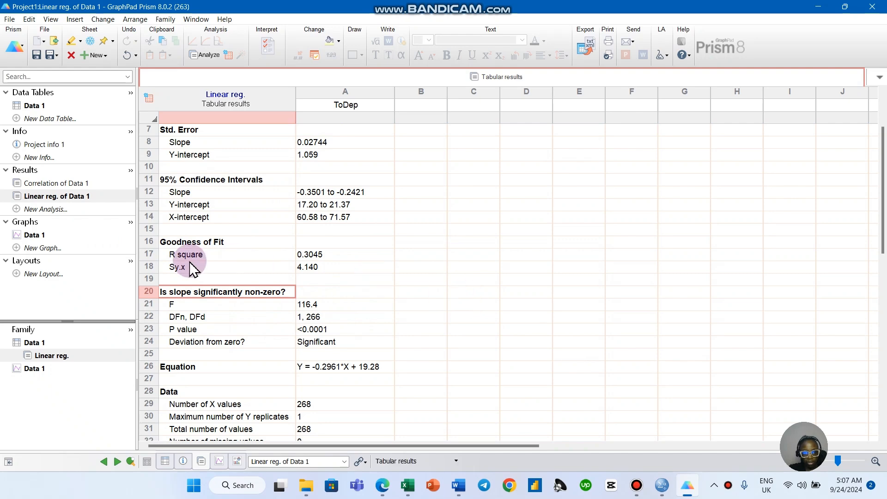
{"action": "left_click_drag", "start_coordinate": [264, 369], "coordinate": [307, 366]}
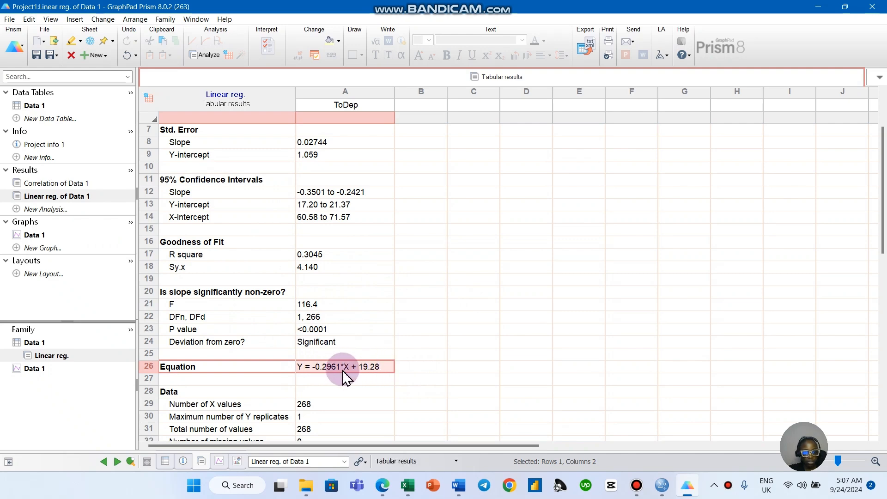
{"action": "scroll", "coordinate": [346, 377], "scroll_direction": "down", "scroll_amount": 1}
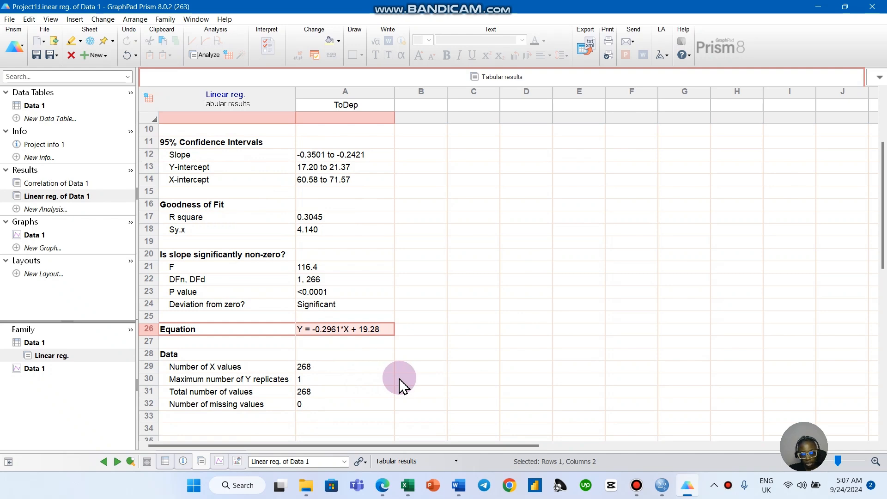
{"action": "scroll", "coordinate": [398, 381], "scroll_direction": "up", "scroll_amount": 3}
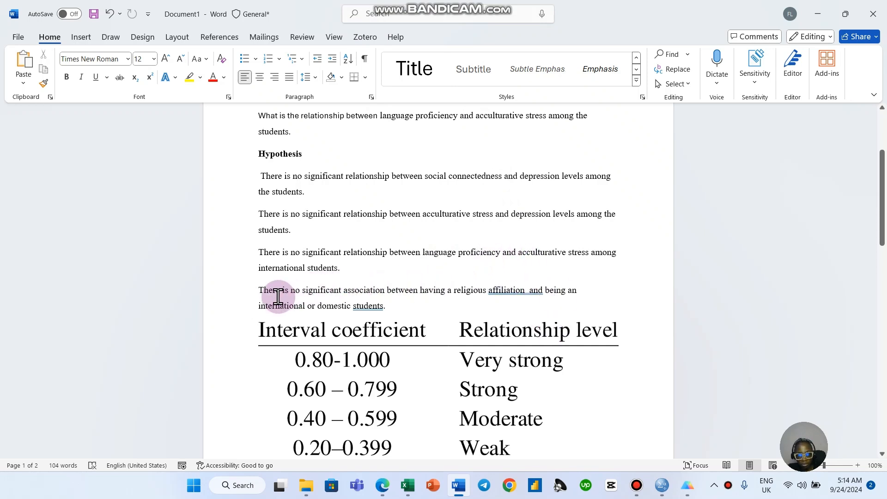
- Review the Word document's last hypothesis, on the association between religious affiliation and being an international or domestic student
{"action": "left_click_drag", "start_coordinate": [260, 291], "coordinate": [389, 314]}
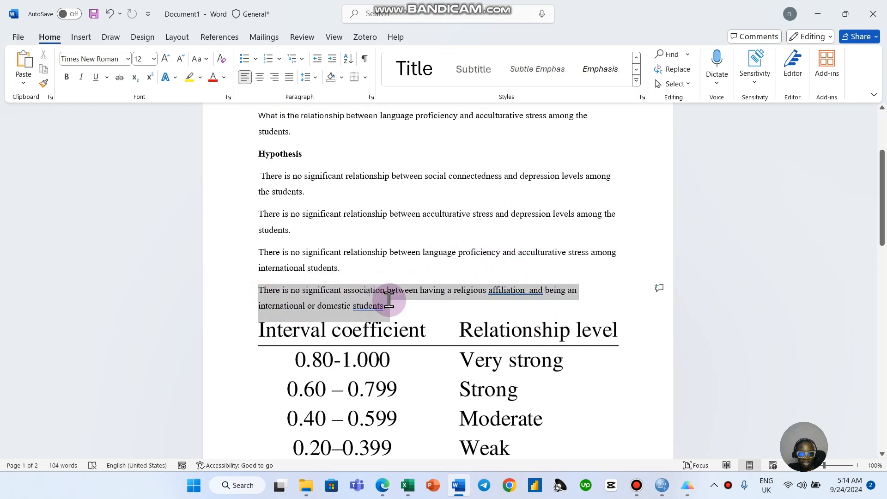
{"action": "left_click", "coordinate": [452, 307]}
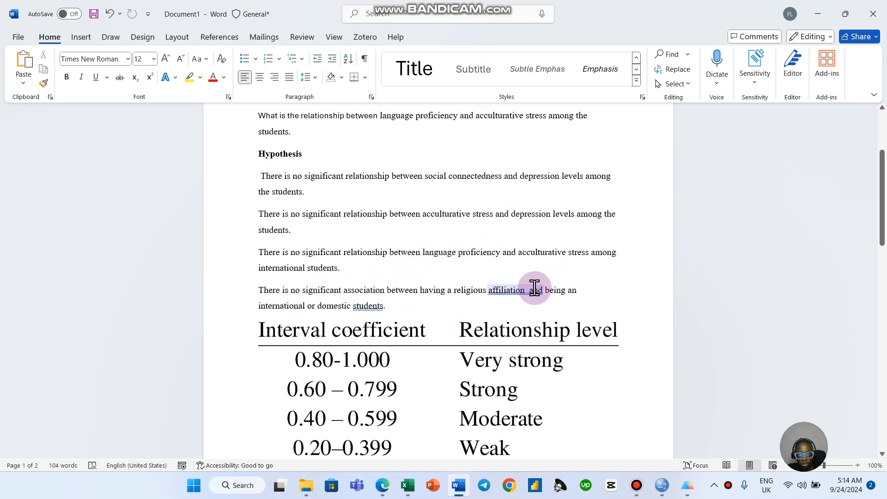
{"action": "left_click_drag", "start_coordinate": [532, 288], "coordinate": [498, 282]}
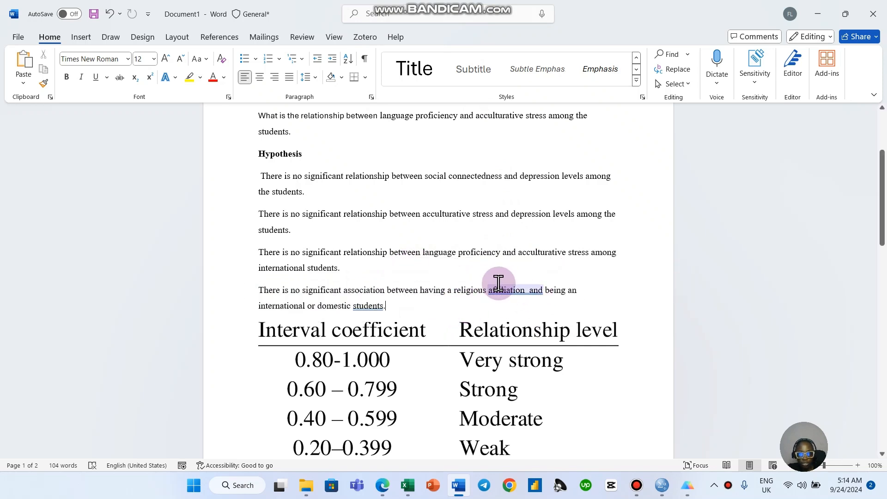
{"action": "double_click", "coordinate": [382, 306]}
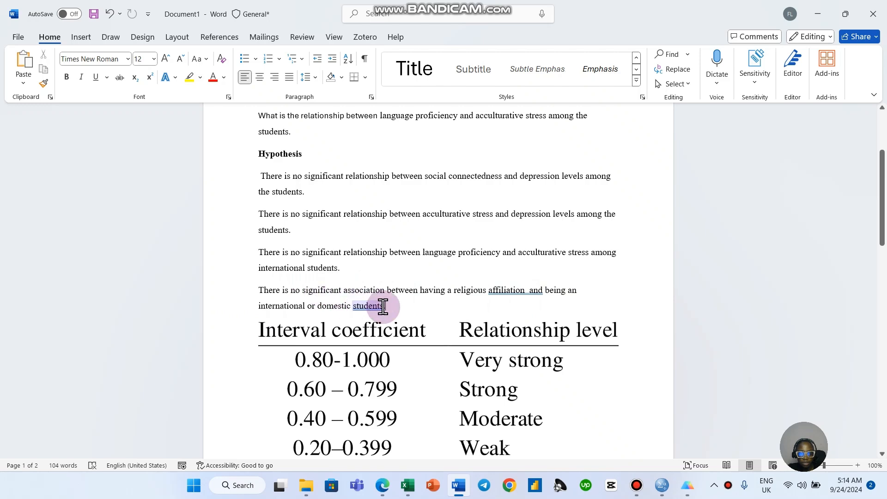
{"action": "left_click", "coordinate": [384, 307]}
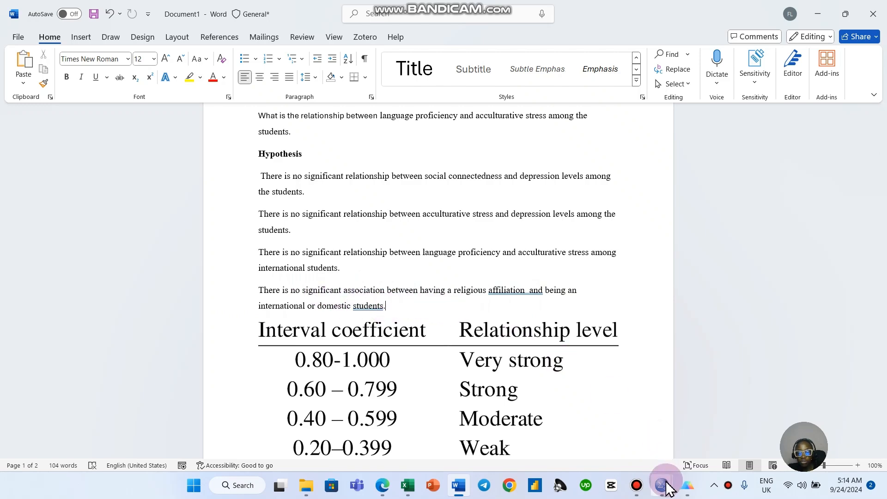
- Switch to the SPSS data editor and inspect the inter_dom and Religion columns
{"action": "mouse_move", "coordinate": [665, 486]}
{"action": "left_click", "coordinate": [603, 429]}
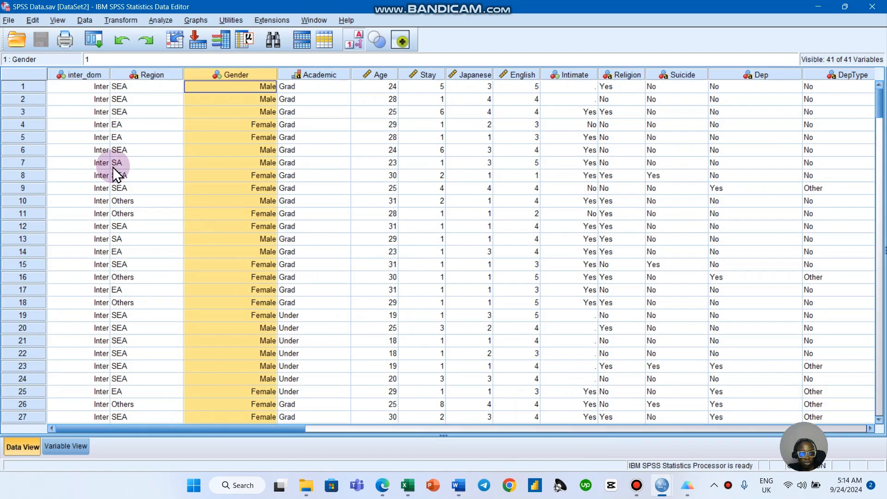
{"action": "left_click", "coordinate": [75, 74]}
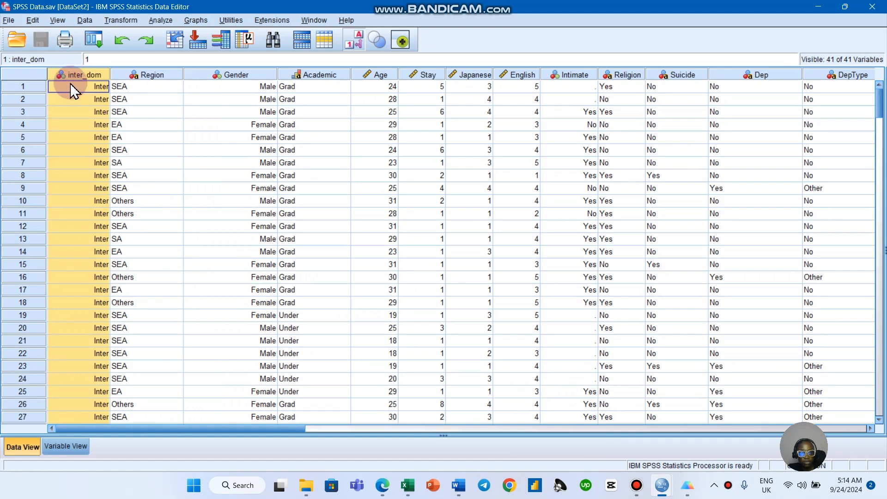
{"action": "left_click", "coordinate": [609, 74]}
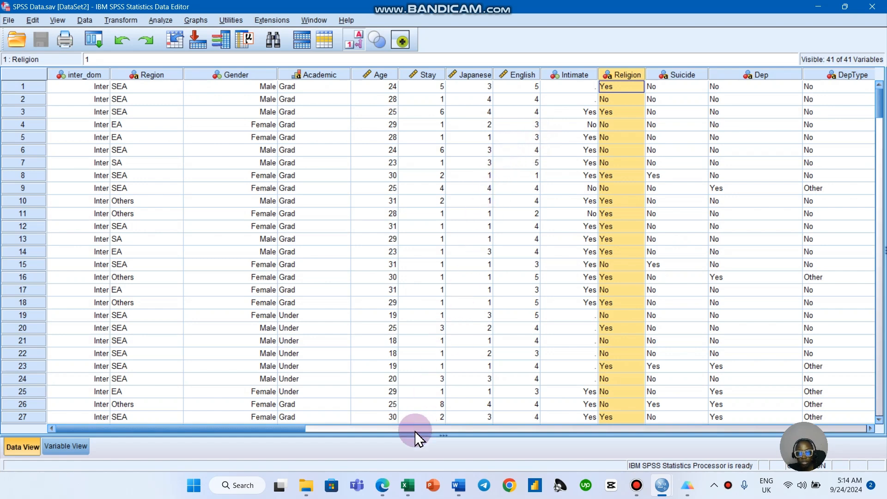
- Switch to the Statistical Test Frame Work PDF in Edge and read the Chi-Square Test of Independence assumptions, including expected frequencies
{"action": "mouse_move", "coordinate": [390, 487]}
{"action": "left_click", "coordinate": [386, 469]}
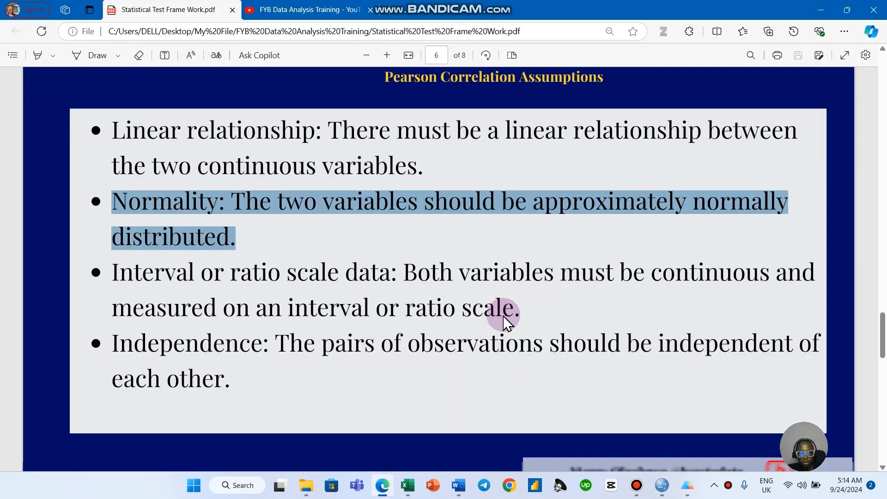
{"action": "scroll", "coordinate": [505, 315], "scroll_direction": "down", "scroll_amount": 5}
{"action": "scroll", "coordinate": [505, 319], "scroll_direction": "down", "scroll_amount": 6}
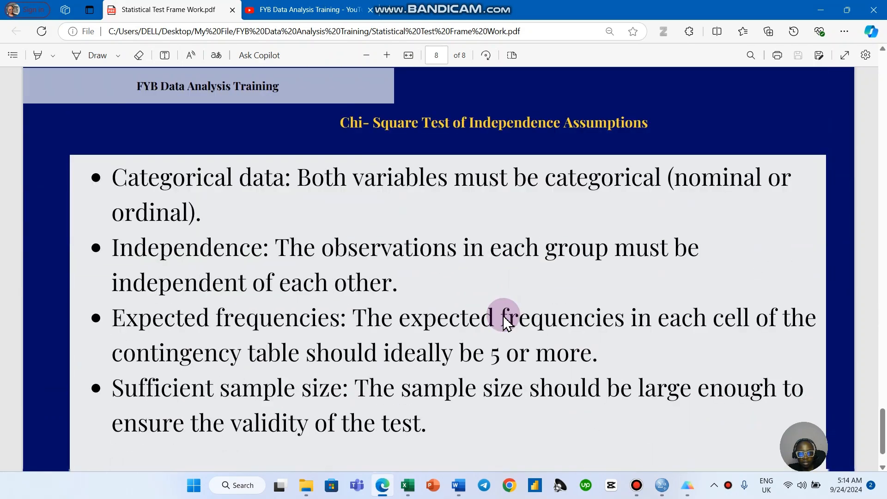
{"action": "scroll", "coordinate": [505, 317], "scroll_direction": "down", "scroll_amount": 1}
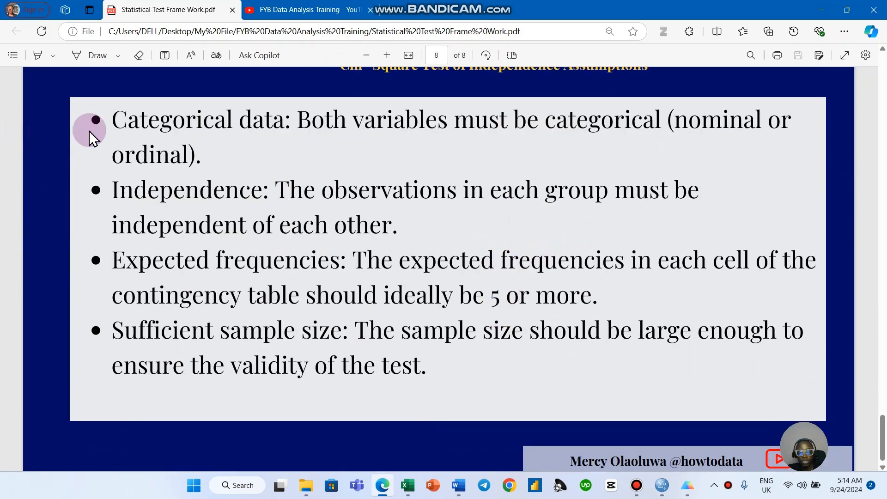
{"action": "left_click_drag", "start_coordinate": [115, 121], "coordinate": [218, 144]}
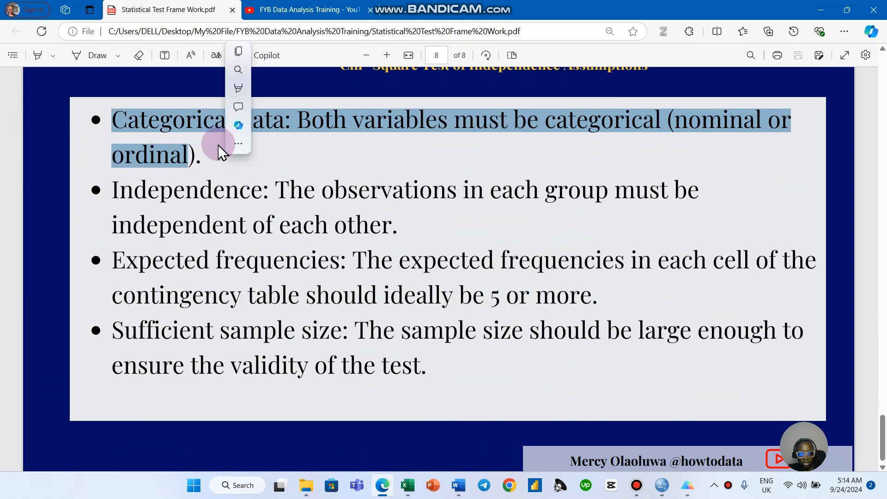
{"action": "left_click", "coordinate": [119, 190]}
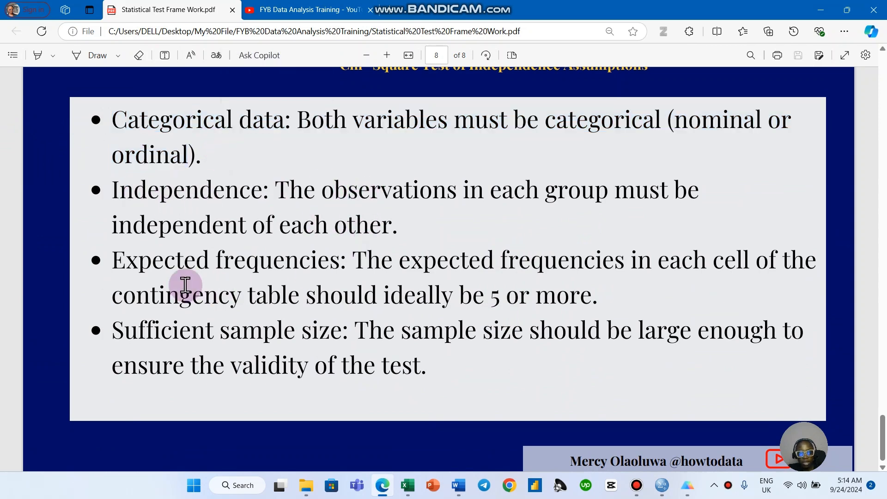
{"action": "left_click_drag", "start_coordinate": [111, 260], "coordinate": [582, 292]}
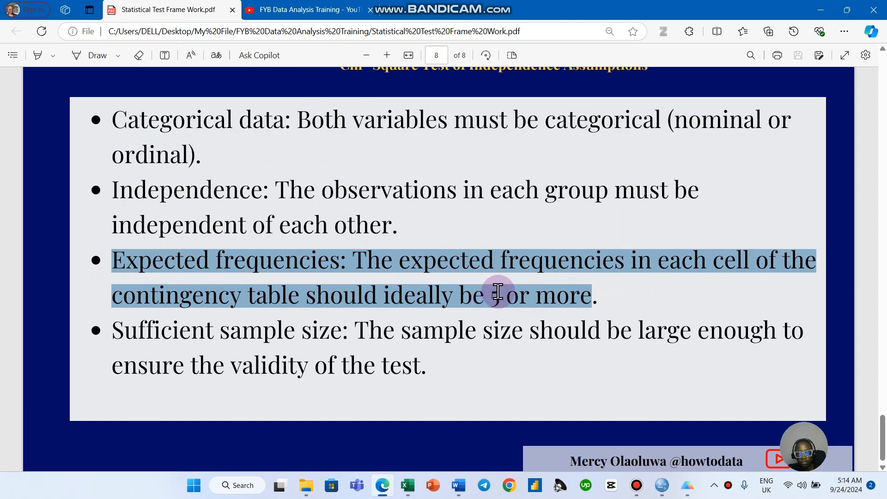
{"action": "left_click_drag", "start_coordinate": [492, 296], "coordinate": [600, 295]}
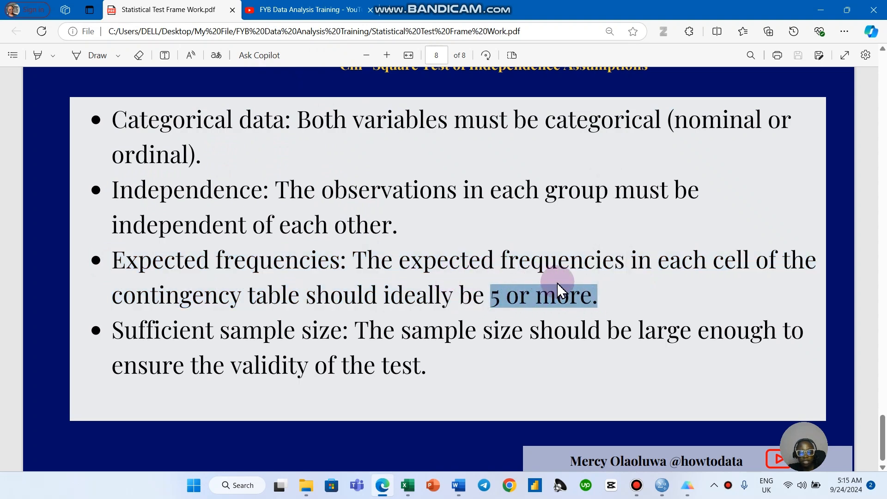
{"action": "left_click", "coordinate": [609, 294]}
{"action": "left_click_drag", "start_coordinate": [598, 297], "coordinate": [108, 263]}
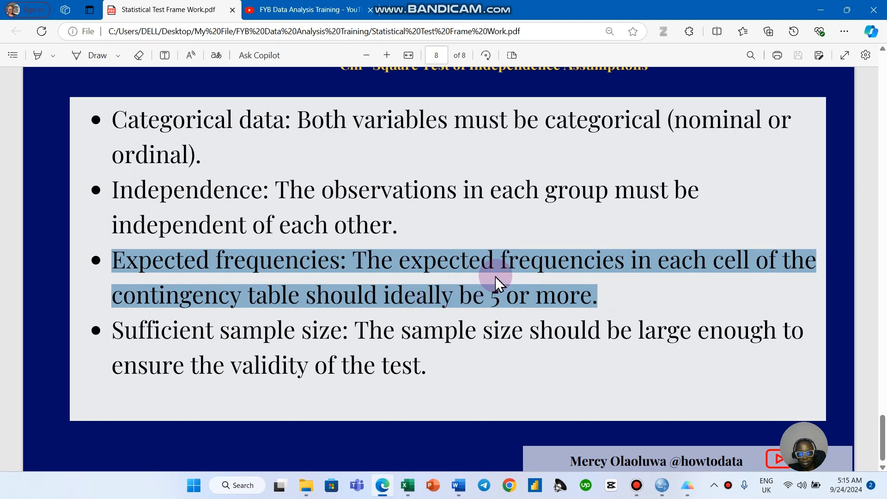
- Switch back to the SPSS Data.sav data editor
{"action": "mouse_move", "coordinate": [674, 484]}
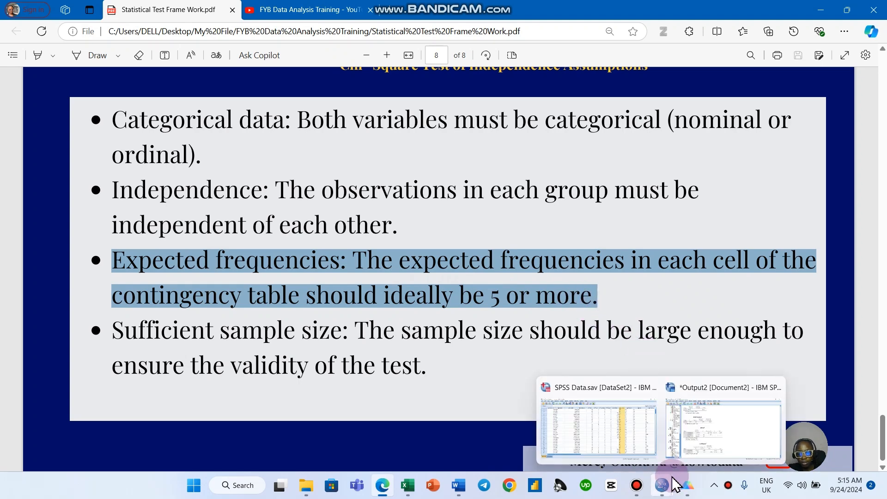
{"action": "left_click", "coordinate": [617, 431]}
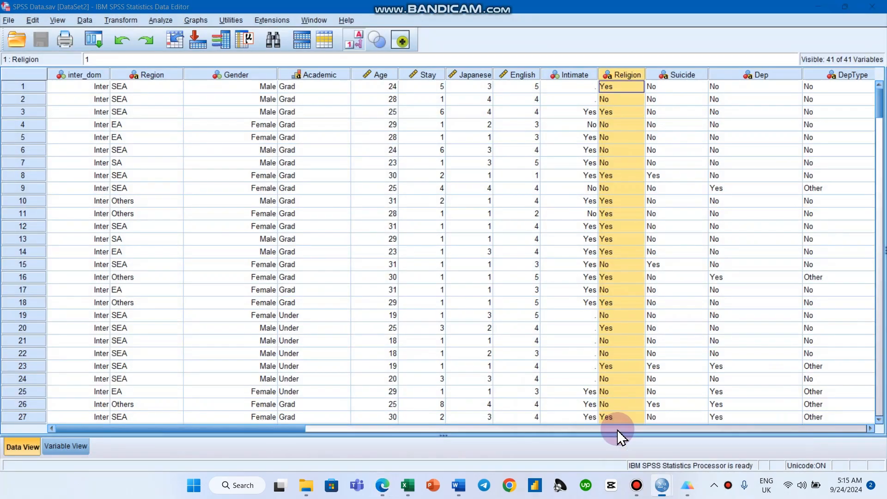
{"action": "left_click", "coordinate": [162, 20]}
{"action": "mouse_move", "coordinate": [253, 58]}
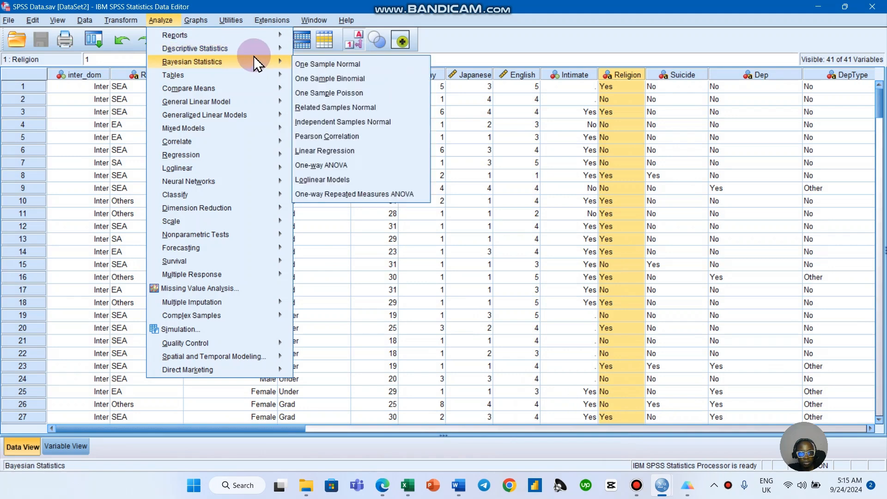
{"action": "left_click", "coordinate": [323, 83]}
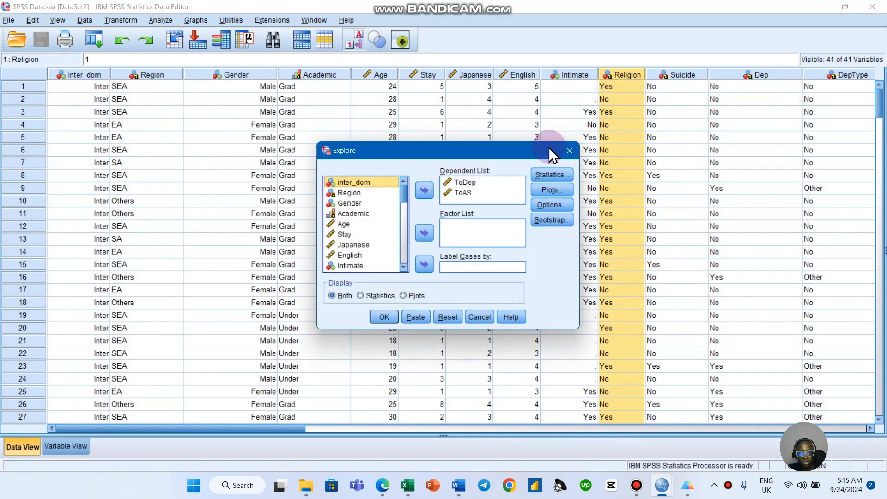
{"action": "left_click", "coordinate": [569, 150]}
{"action": "left_click", "coordinate": [161, 21]}
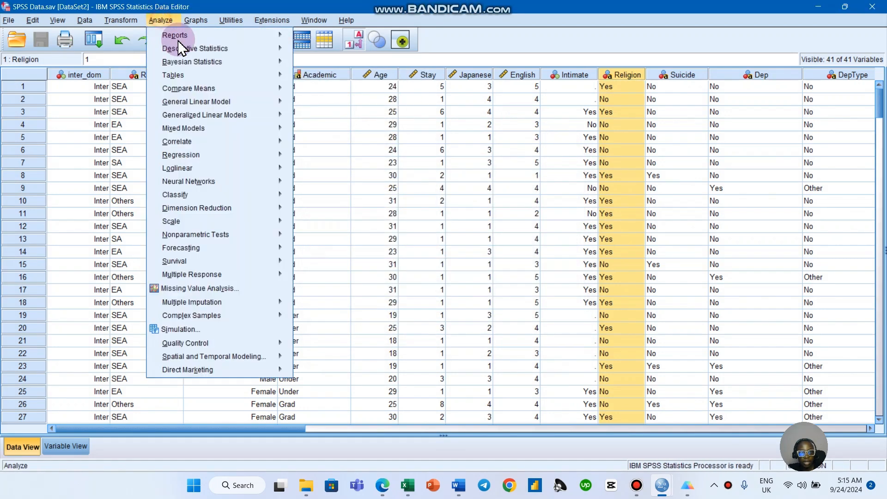
{"action": "mouse_move", "coordinate": [228, 49]}
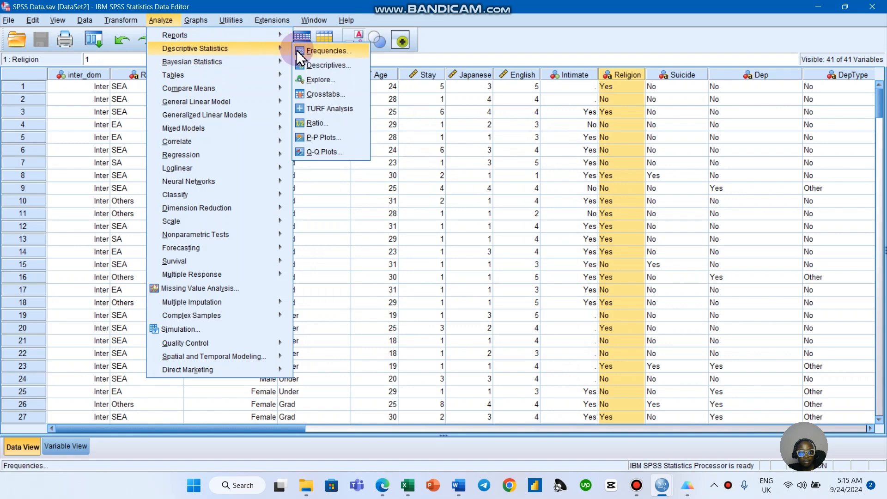
{"action": "left_click", "coordinate": [337, 66]}
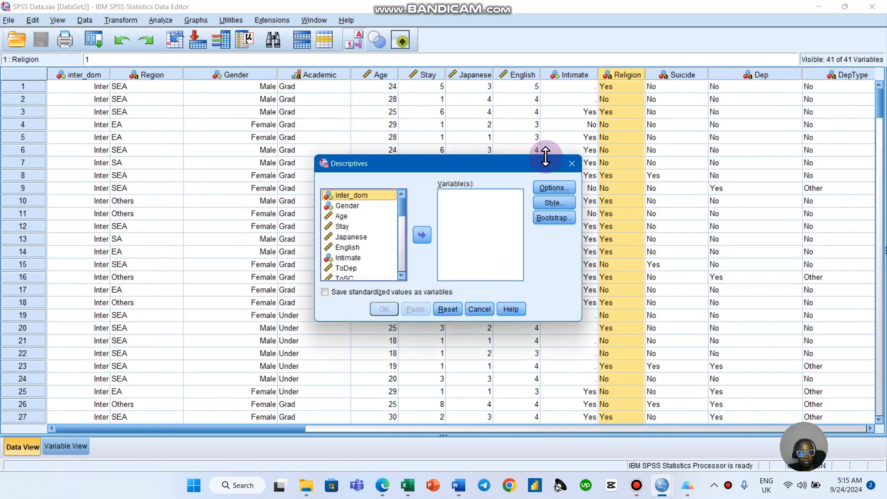
{"action": "left_click", "coordinate": [571, 163]}
- Set up a Crosstabs analysis with inter_dom as the row variable and Religion as the column variable
{"action": "left_click", "coordinate": [160, 19]}
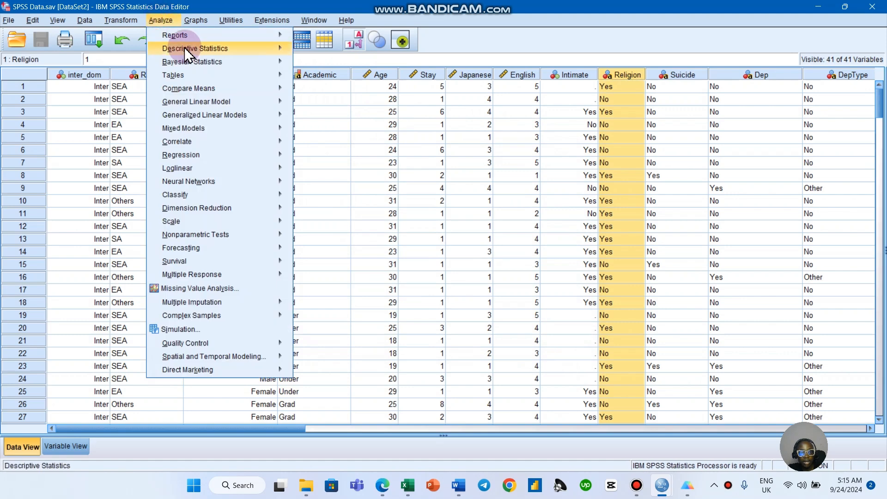
{"action": "mouse_move", "coordinate": [184, 48]}
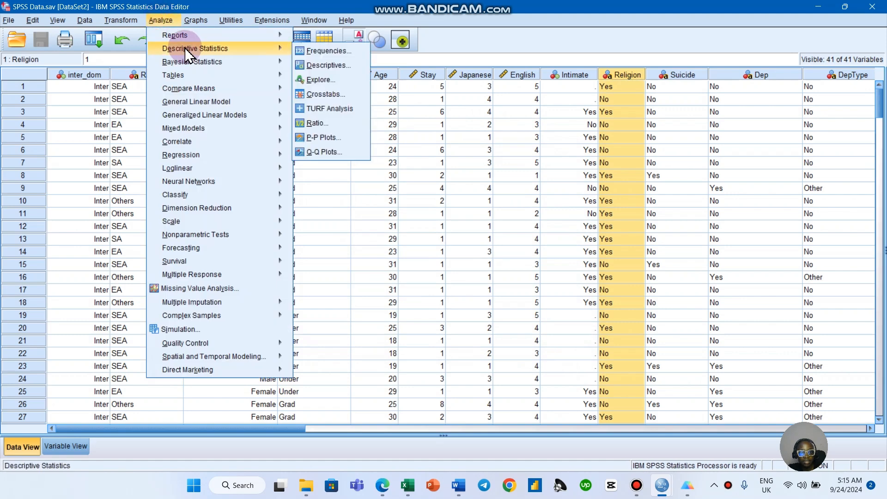
{"action": "left_click", "coordinate": [326, 93]}
{"action": "left_click", "coordinate": [429, 154]}
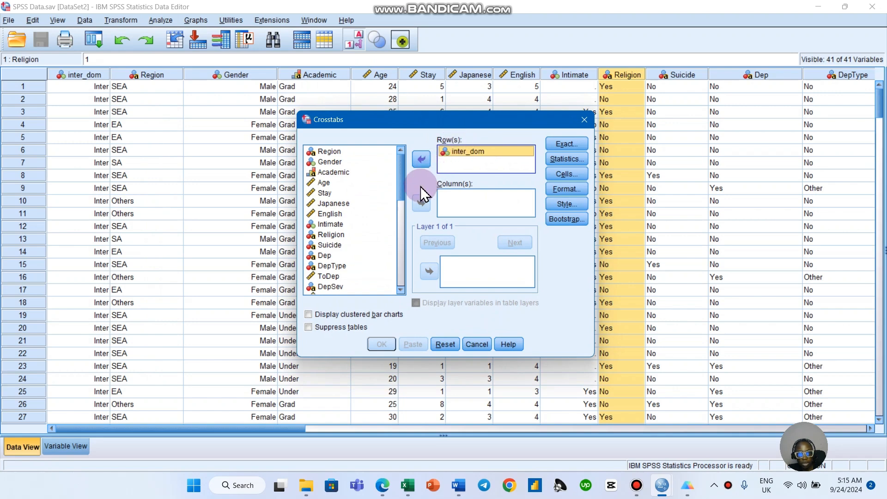
{"action": "left_click", "coordinate": [369, 234]}
{"action": "left_click", "coordinate": [418, 203]}
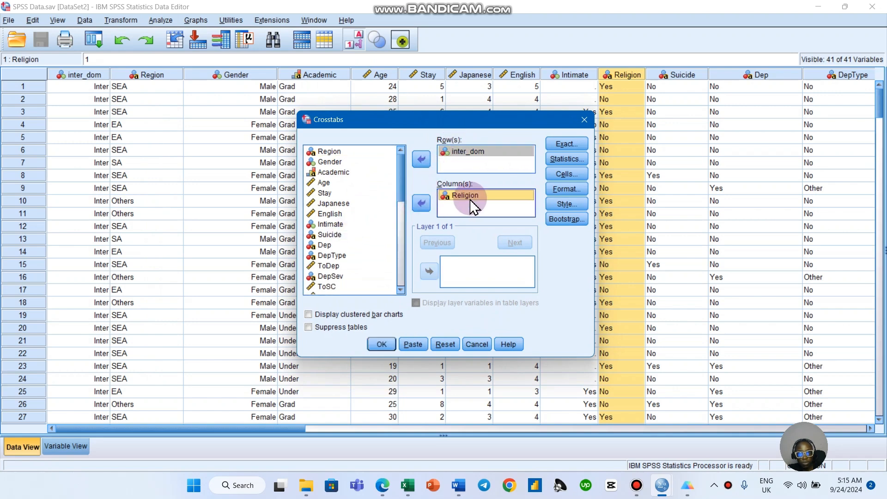
- Include the Chi-square statistic and clustered bar charts in the crosstab and run it
{"action": "left_click", "coordinate": [556, 162]}
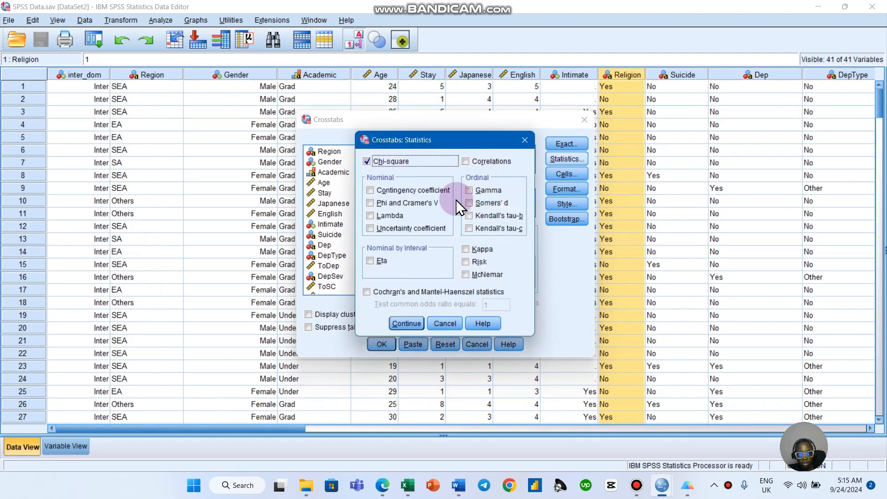
{"action": "left_click", "coordinate": [409, 323]}
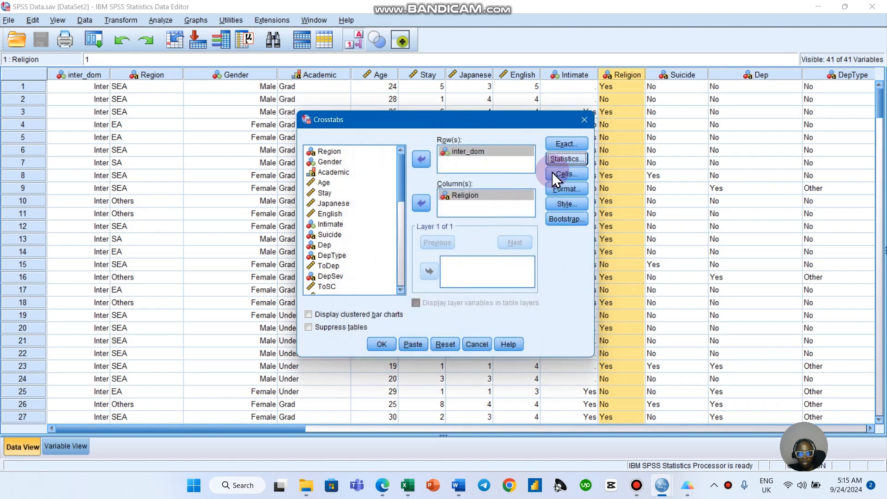
{"action": "left_click", "coordinate": [308, 315]}
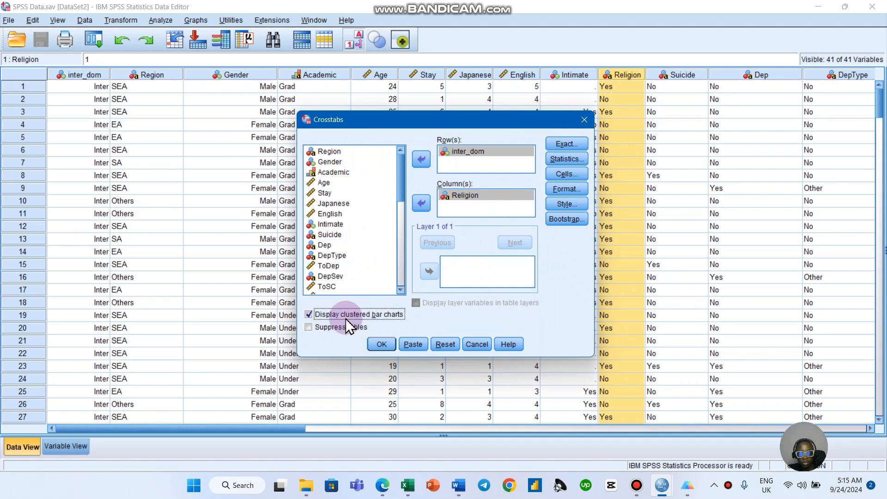
{"action": "left_click", "coordinate": [380, 344]}
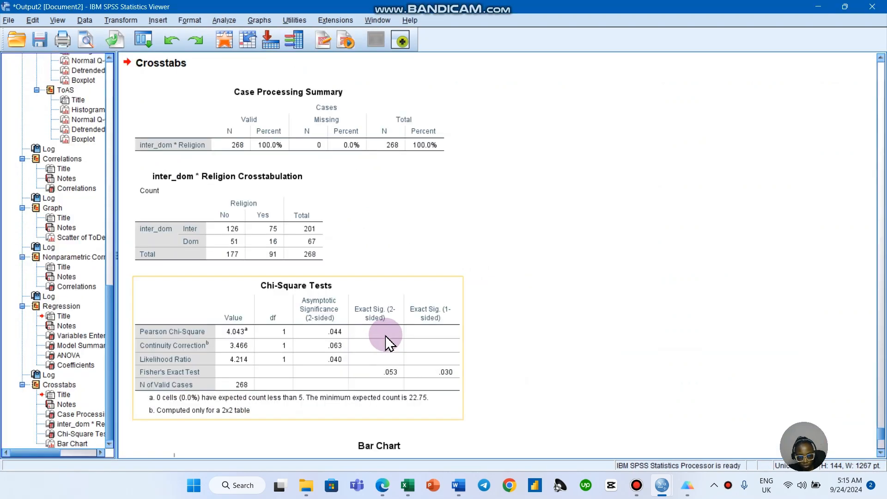
- Examine the Chi-Square Tests table, its expected-count footnote and the clustered bar chart in the crosstab output
{"action": "scroll", "coordinate": [423, 295], "scroll_direction": "down", "scroll_amount": 2}
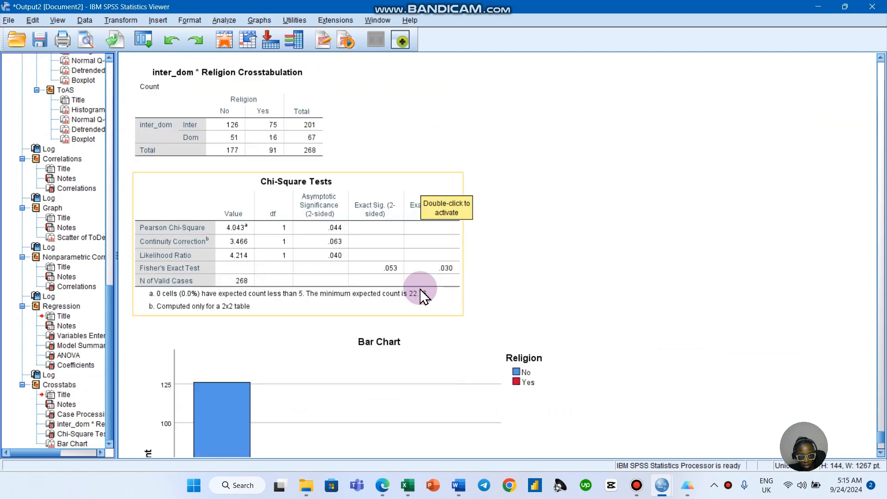
{"action": "scroll", "coordinate": [424, 295], "scroll_direction": "down", "scroll_amount": 4}
{"action": "scroll", "coordinate": [397, 291], "scroll_direction": "up", "scroll_amount": 3}
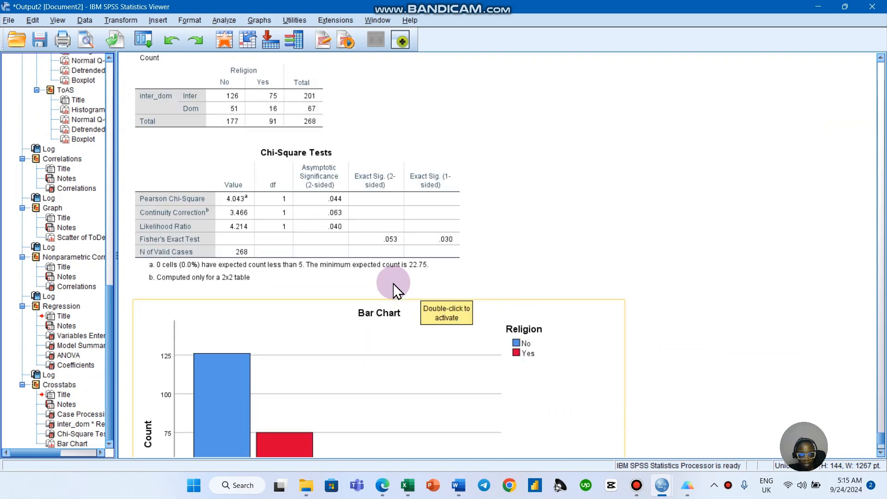
{"action": "scroll", "coordinate": [396, 291], "scroll_direction": "up", "scroll_amount": 1}
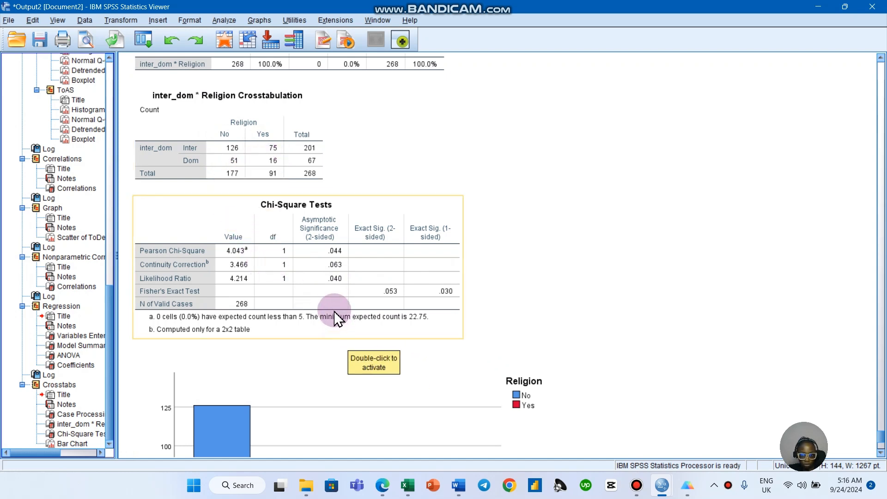
- Rerun the inter_dom by Religion crosstab with the Exact test method and its 5-minute time limit per test
{"action": "left_click", "coordinate": [223, 19]}
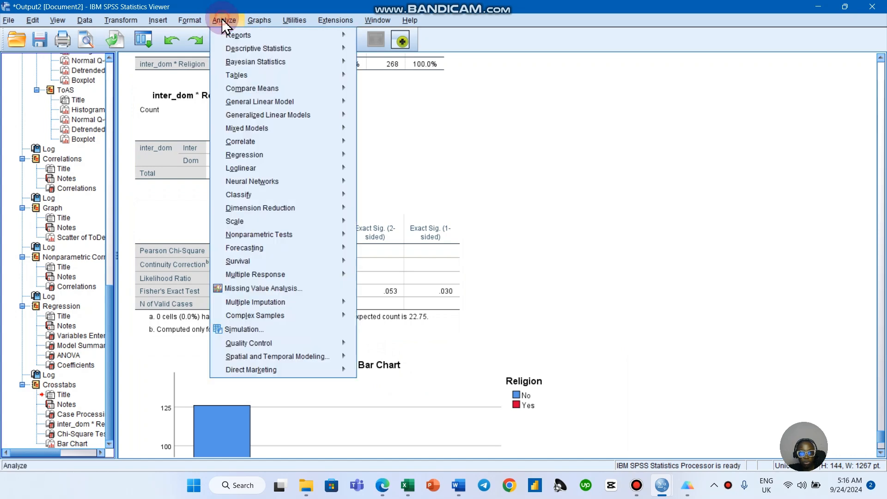
{"action": "mouse_move", "coordinate": [236, 44]}
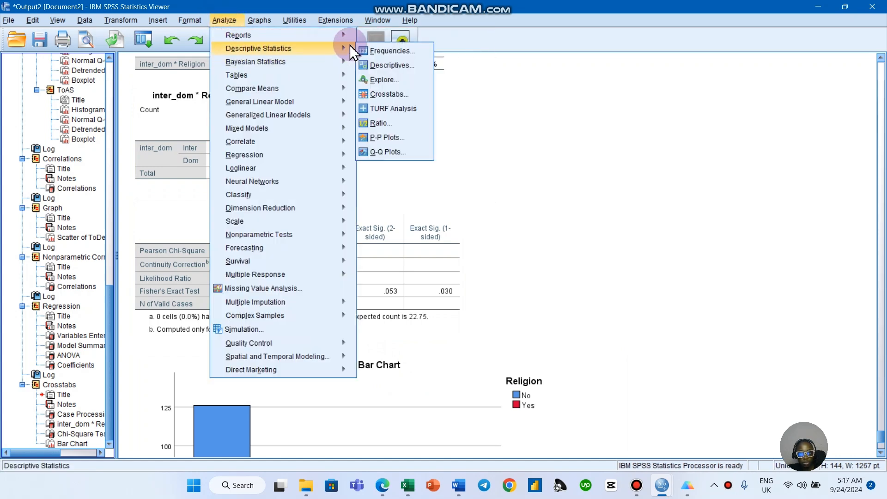
{"action": "left_click", "coordinate": [395, 93]}
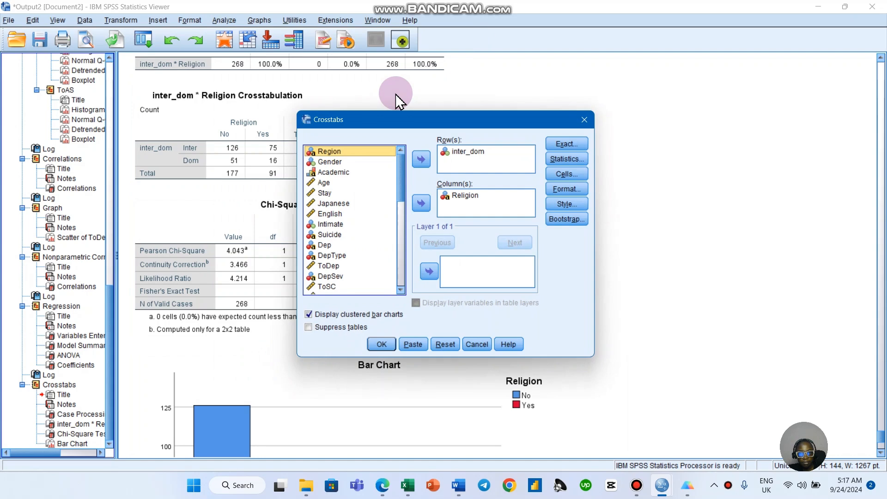
{"action": "left_click", "coordinate": [566, 145]}
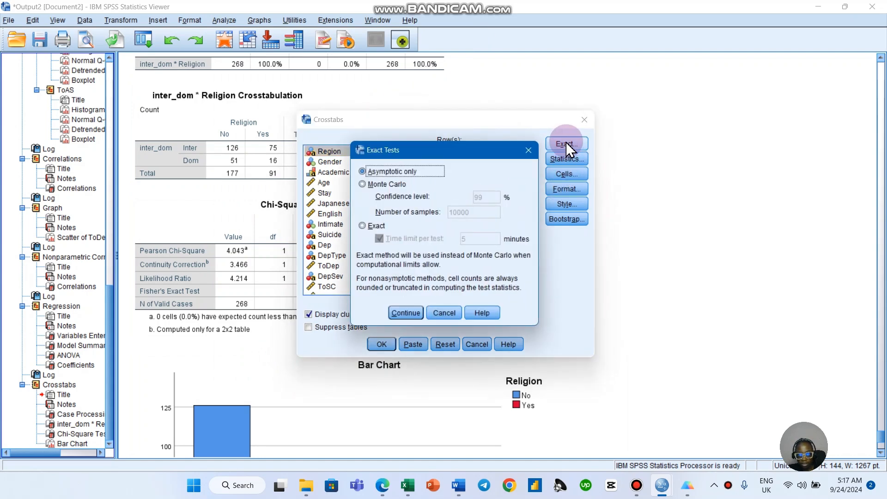
{"action": "left_click", "coordinate": [369, 227]}
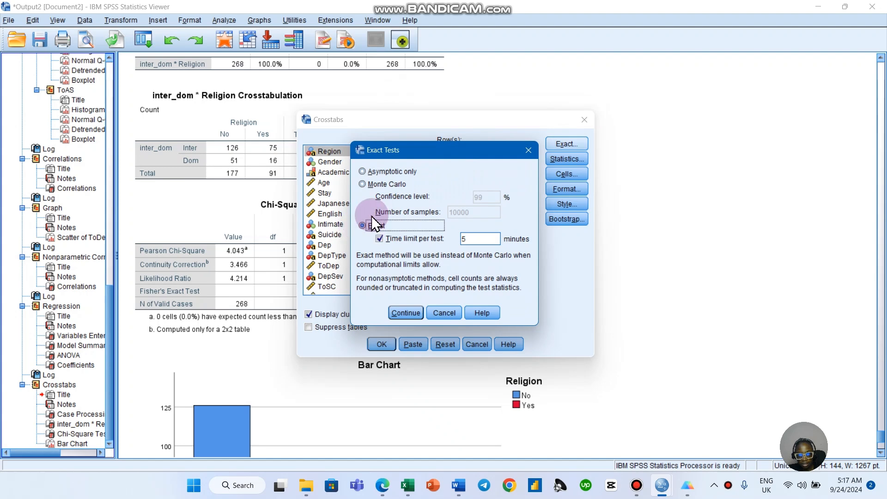
{"action": "left_click", "coordinate": [406, 314]}
{"action": "left_click", "coordinate": [381, 347]}
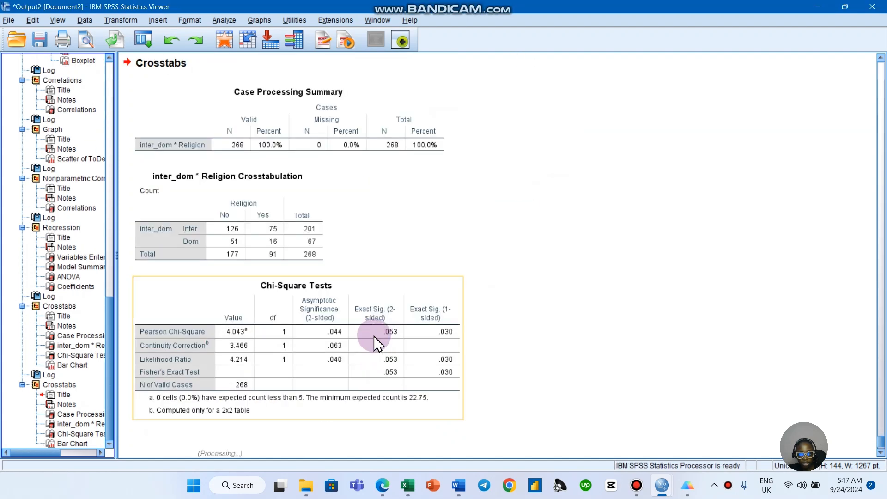
- Examine the exact significance values in the new Chi-Square Tests table alongside the crosstabulation counts and the clustered bar chart
{"action": "scroll", "coordinate": [366, 306], "scroll_direction": "down", "scroll_amount": 3}
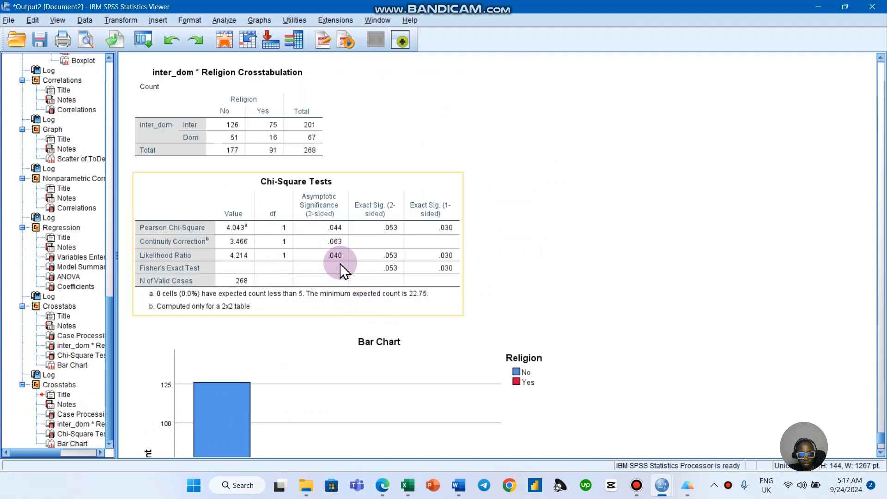
{"action": "scroll", "coordinate": [373, 283], "scroll_direction": "up", "scroll_amount": 6}
{"action": "scroll", "coordinate": [373, 283], "scroll_direction": "down", "scroll_amount": 12}
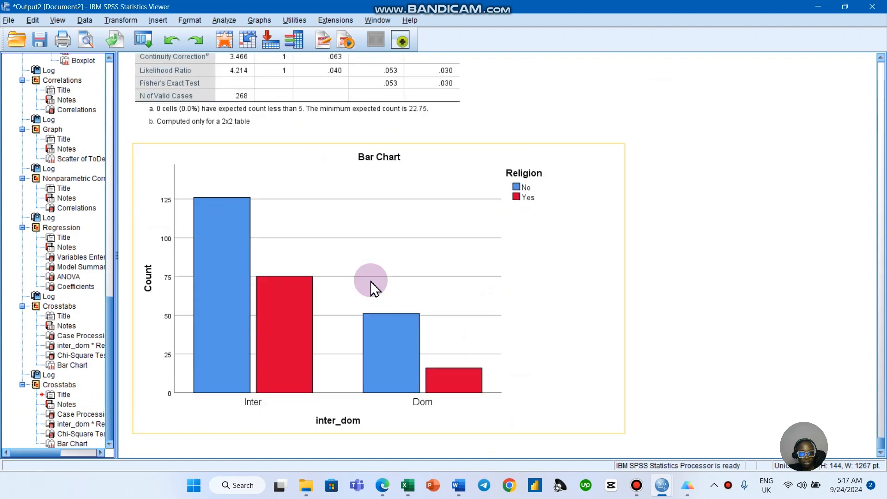
{"action": "scroll", "coordinate": [374, 286], "scroll_direction": "up", "scroll_amount": 10}
{"action": "scroll", "coordinate": [370, 287], "scroll_direction": "up", "scroll_amount": 3}
{"action": "scroll", "coordinate": [370, 282], "scroll_direction": "down", "scroll_amount": 10}
{"action": "scroll", "coordinate": [337, 271], "scroll_direction": "up", "scroll_amount": 3}
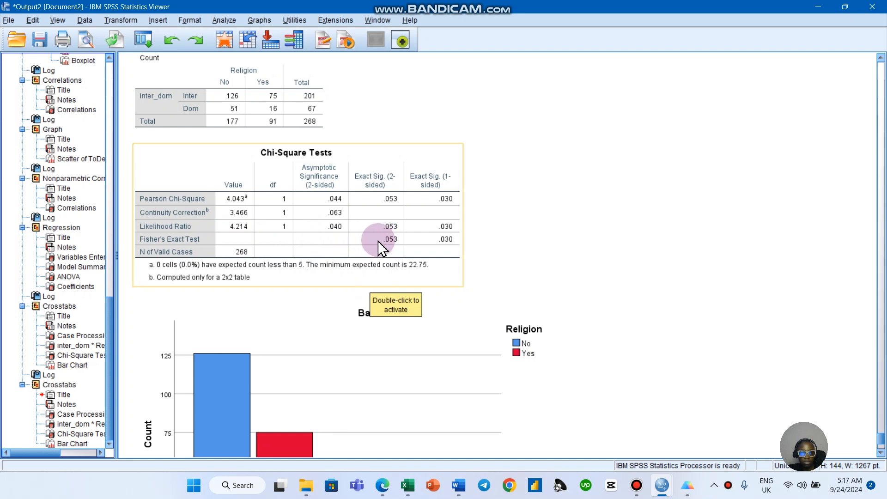
{"action": "scroll", "coordinate": [378, 240], "scroll_direction": "down", "scroll_amount": 5}
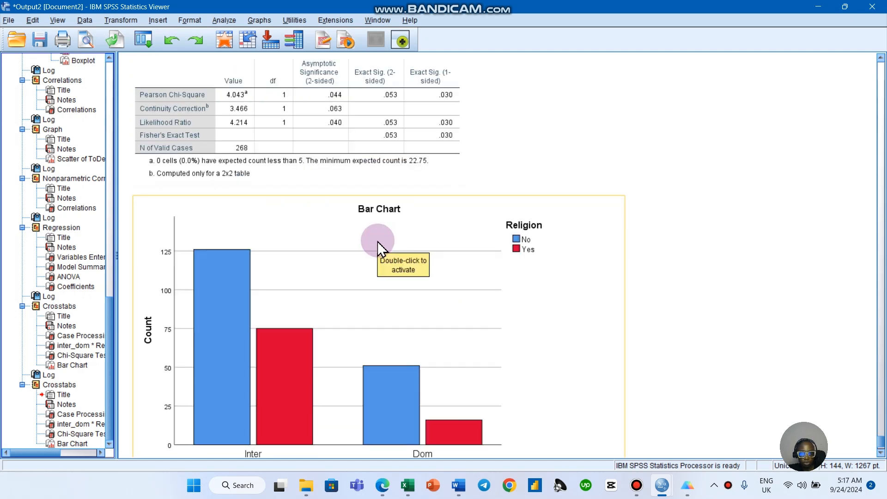
{"action": "scroll", "coordinate": [273, 152], "scroll_direction": "up", "scroll_amount": 5}
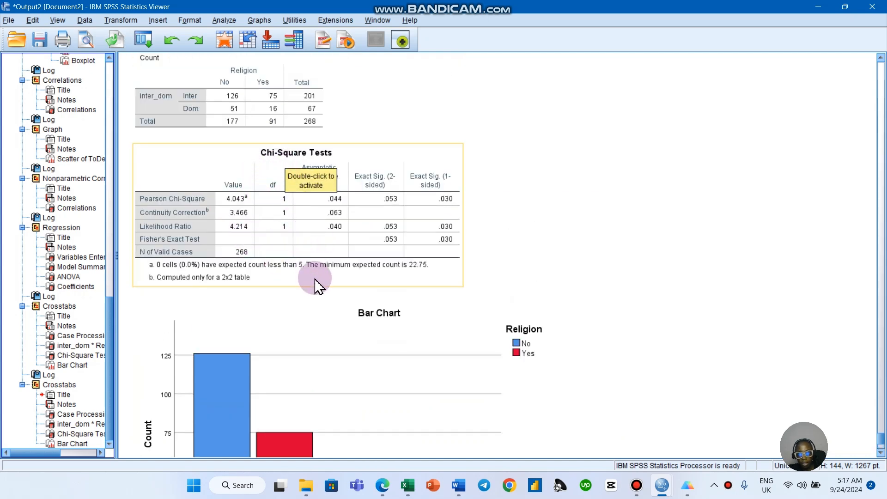
{"action": "scroll", "coordinate": [312, 283], "scroll_direction": "down", "scroll_amount": 5}
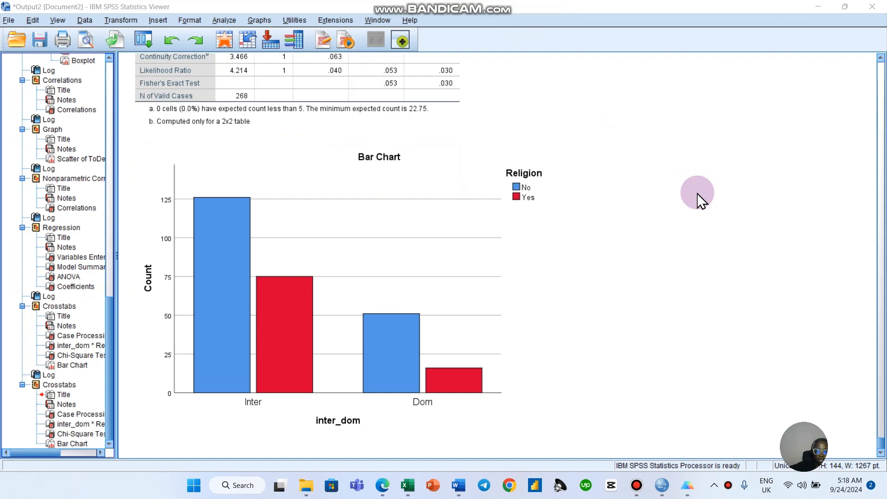